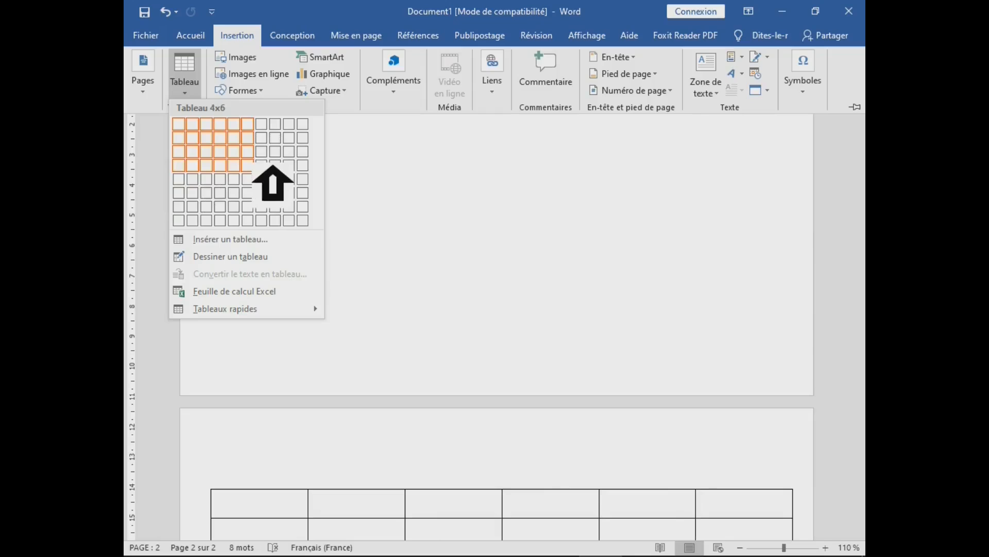
{"action": "left_click", "coordinate": [269, 238]}
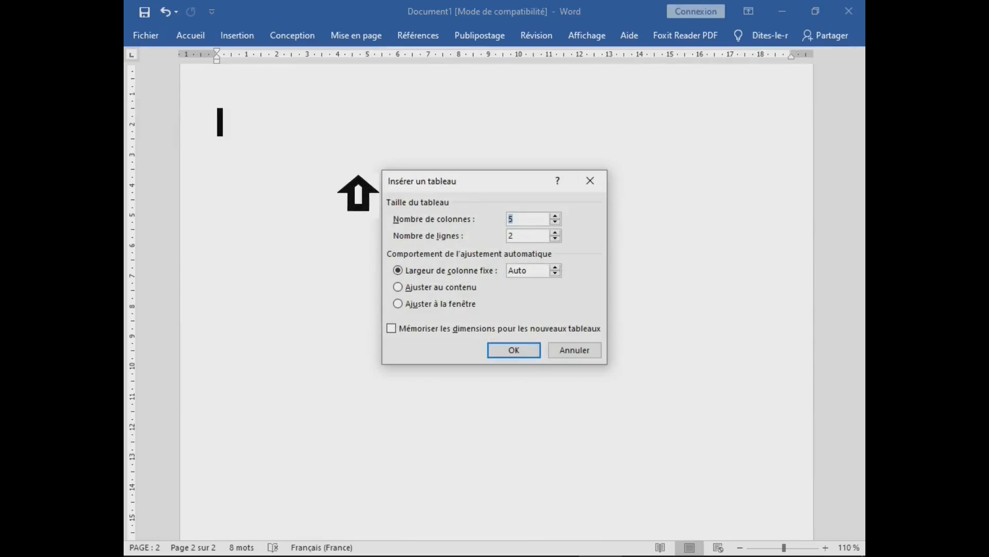
{"action": "left_click", "coordinate": [593, 351]}
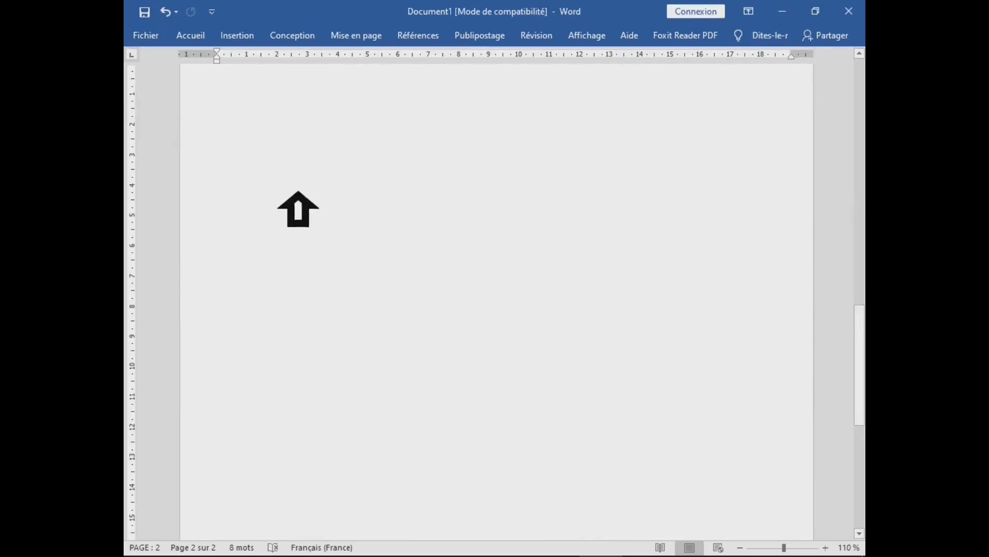
{"action": "left_click", "coordinate": [251, 34]}
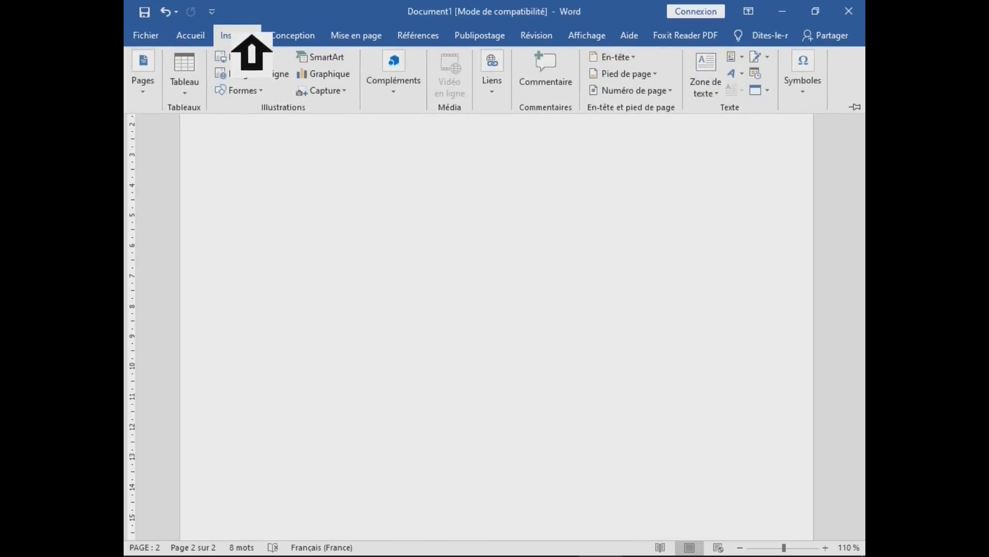
{"action": "left_click", "coordinate": [193, 88]}
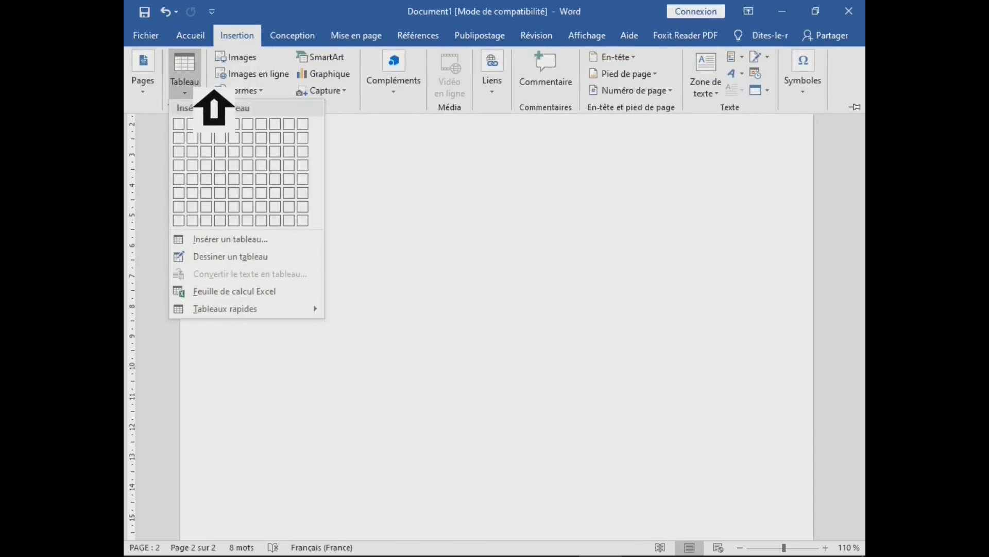
{"action": "left_click", "coordinate": [278, 241]}
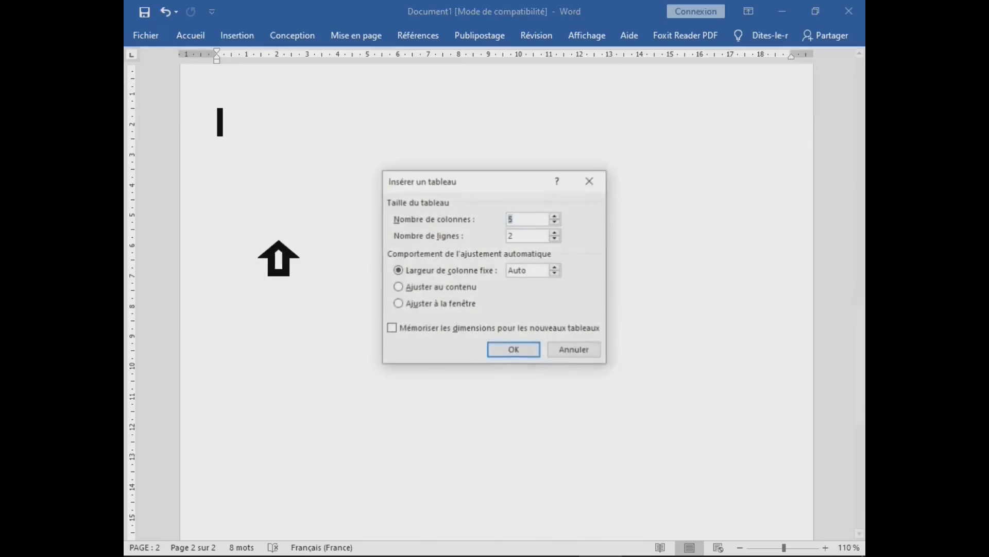
{"action": "left_click_drag", "start_coordinate": [516, 185], "coordinate": [476, 175]}
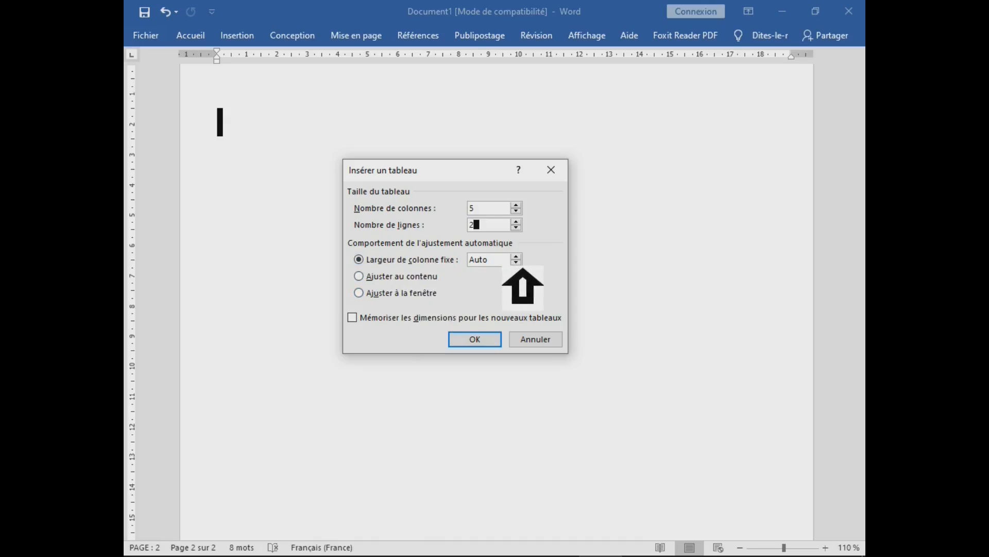
{"action": "left_click", "coordinate": [549, 339]}
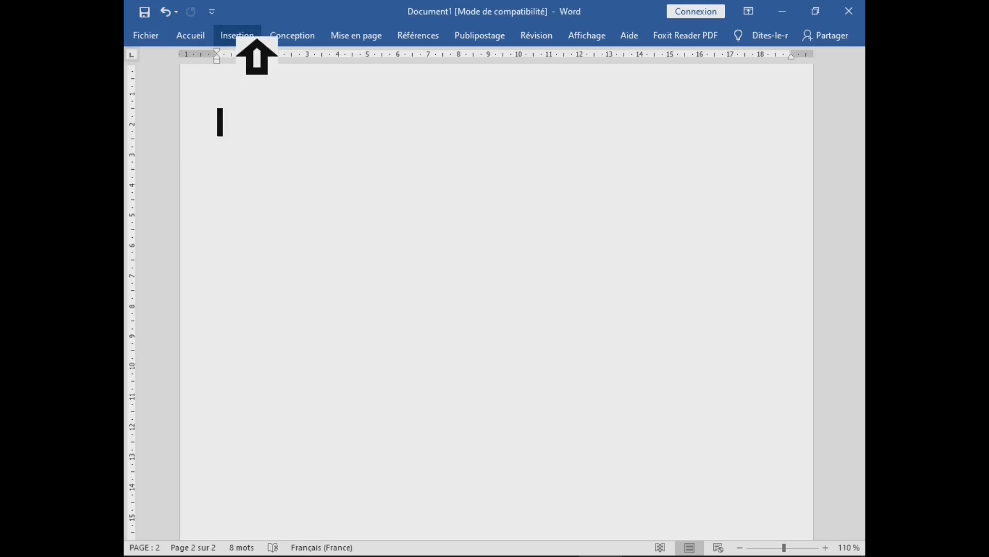
Insert the predefined "Matrice" quick table on page 2.
{"action": "left_click", "coordinate": [250, 36]}
{"action": "left_click", "coordinate": [198, 88]}
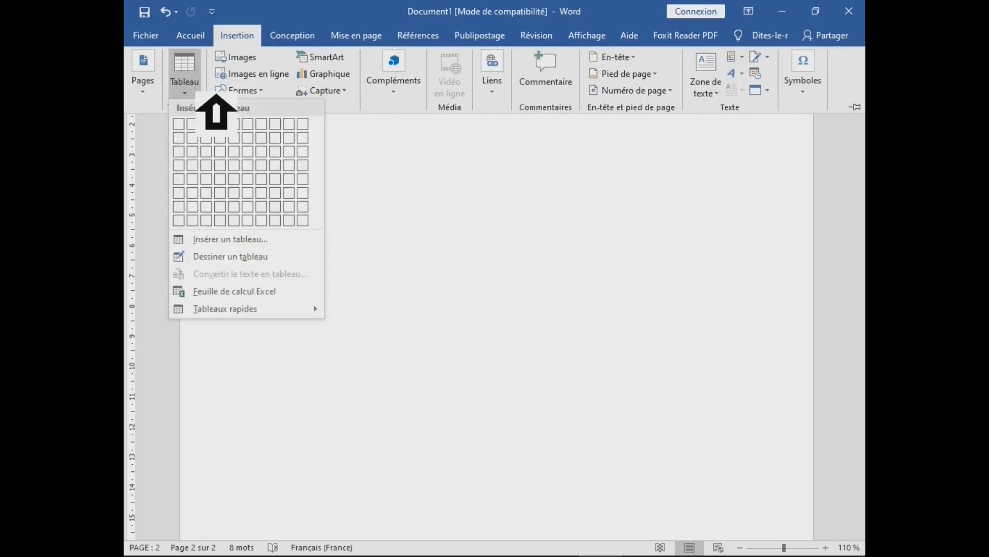
{"action": "mouse_move", "coordinate": [227, 316]}
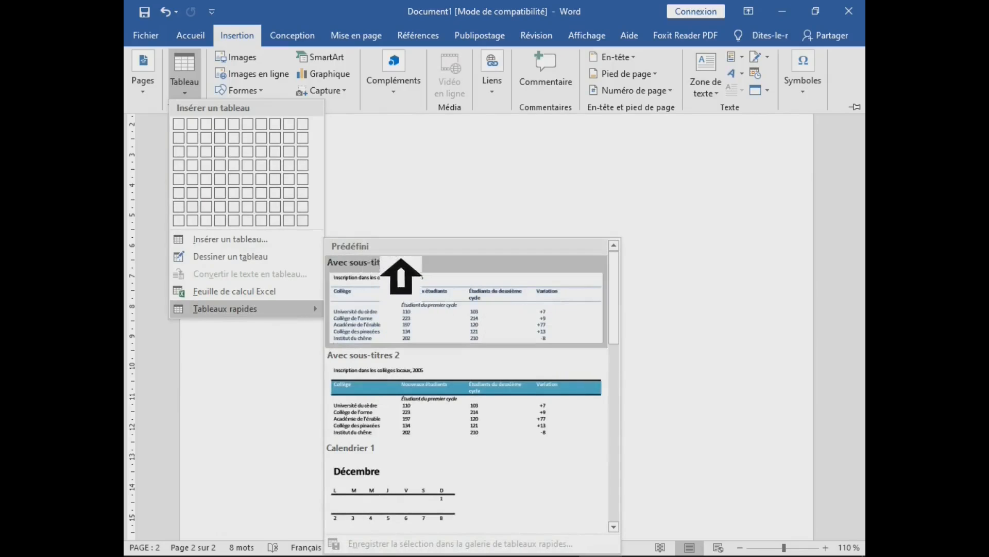
{"action": "left_click_drag", "start_coordinate": [614, 278], "coordinate": [641, 462]}
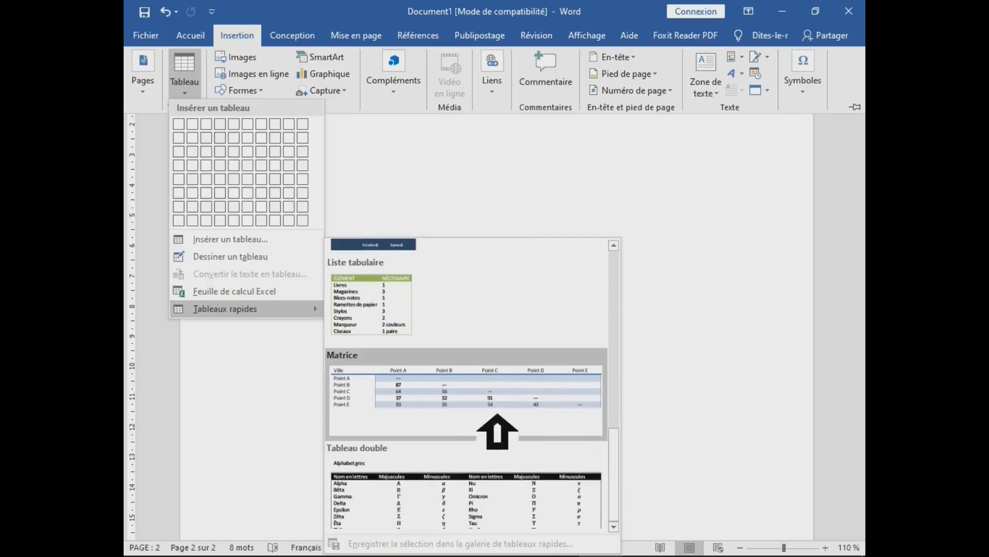
{"action": "left_click", "coordinate": [439, 401]}
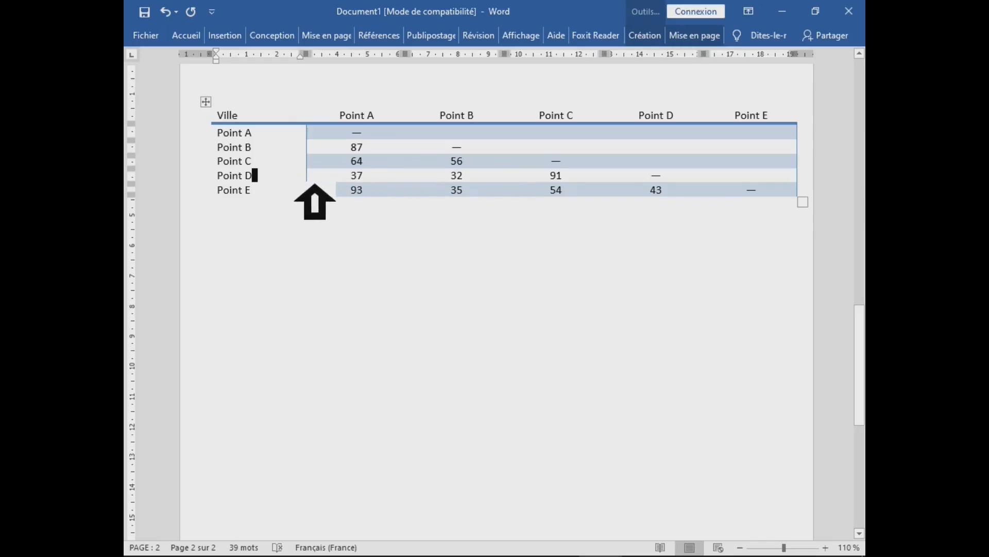
Italicise the "Point A" row label in the first column of the table.
{"action": "left_click", "coordinate": [299, 175]}
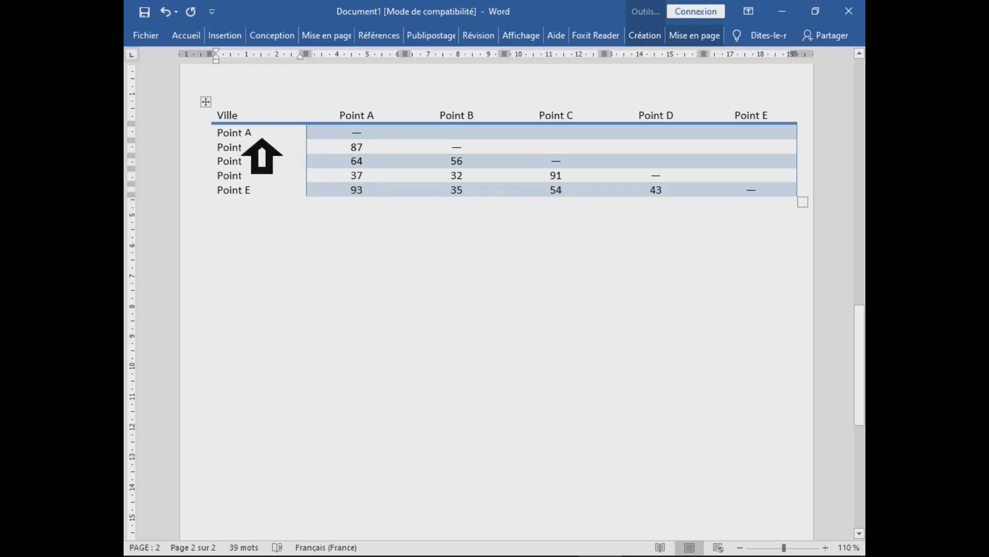
{"action": "double_click", "coordinate": [240, 132]}
{"action": "left_click_drag", "start_coordinate": [282, 135], "coordinate": [243, 134]}
{"action": "left_click", "coordinate": [249, 176]}
{"action": "left_click", "coordinate": [394, 275]}
{"action": "scroll", "coordinate": [379, 289], "scroll_direction": "up", "scroll_amount": 5}
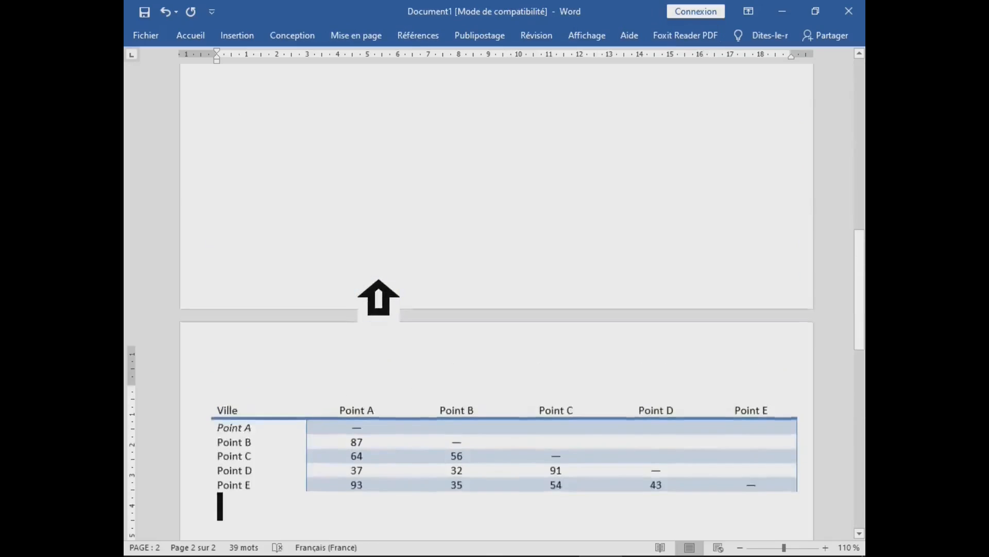
{"action": "scroll", "coordinate": [379, 288], "scroll_direction": "down", "scroll_amount": 5}
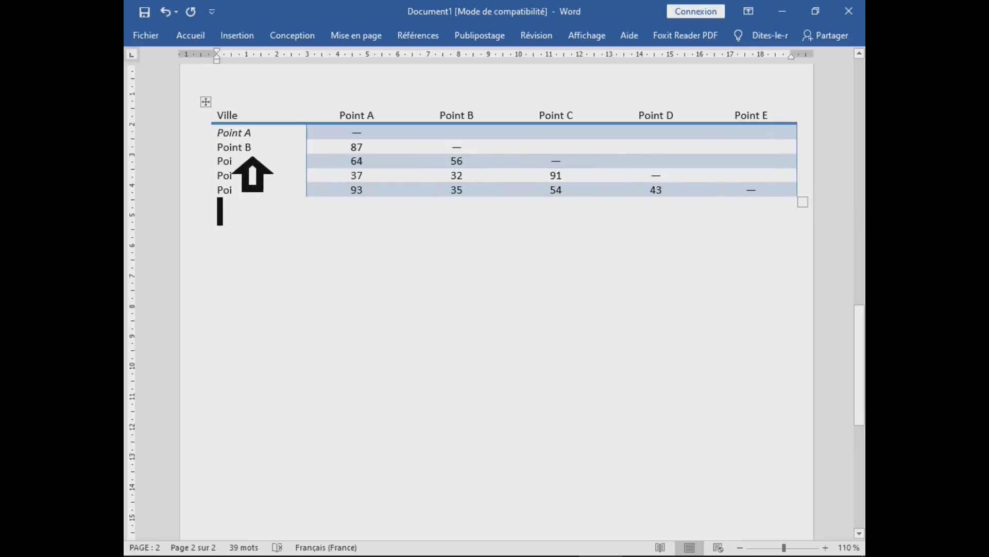
Select the whole table and apply blue triple-line ½ pt borders around all of its cells.
{"action": "left_click", "coordinate": [255, 147]}
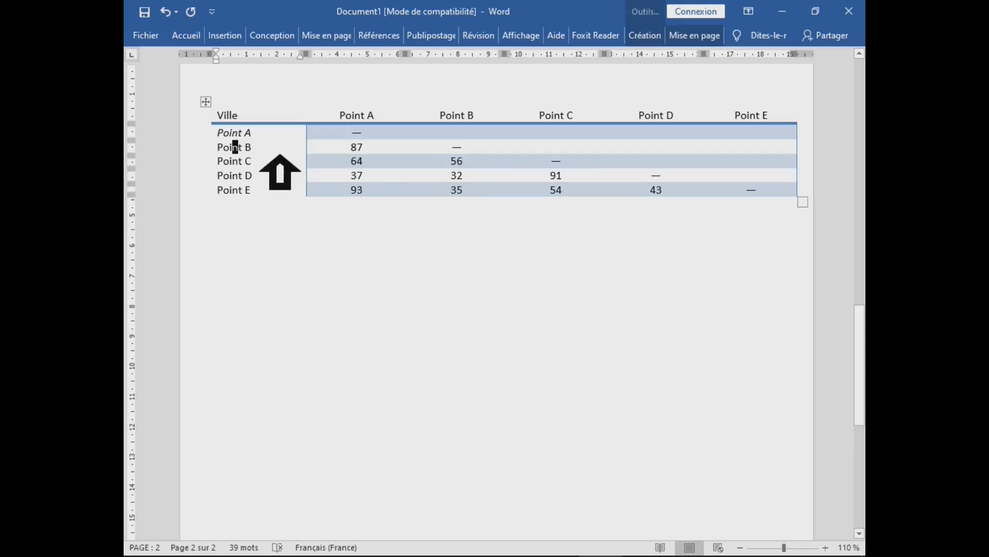
{"action": "left_click", "coordinate": [664, 38]}
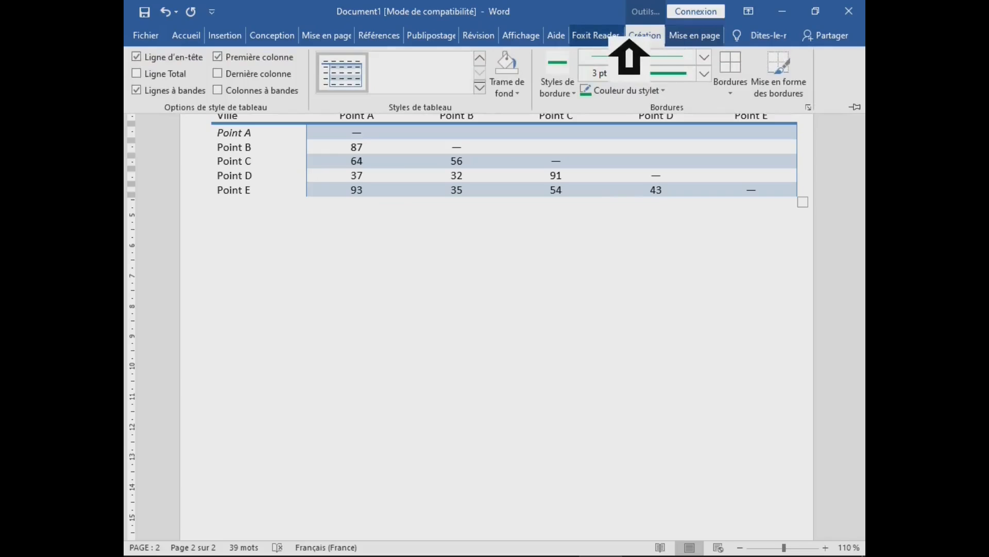
{"action": "left_click", "coordinate": [697, 39]}
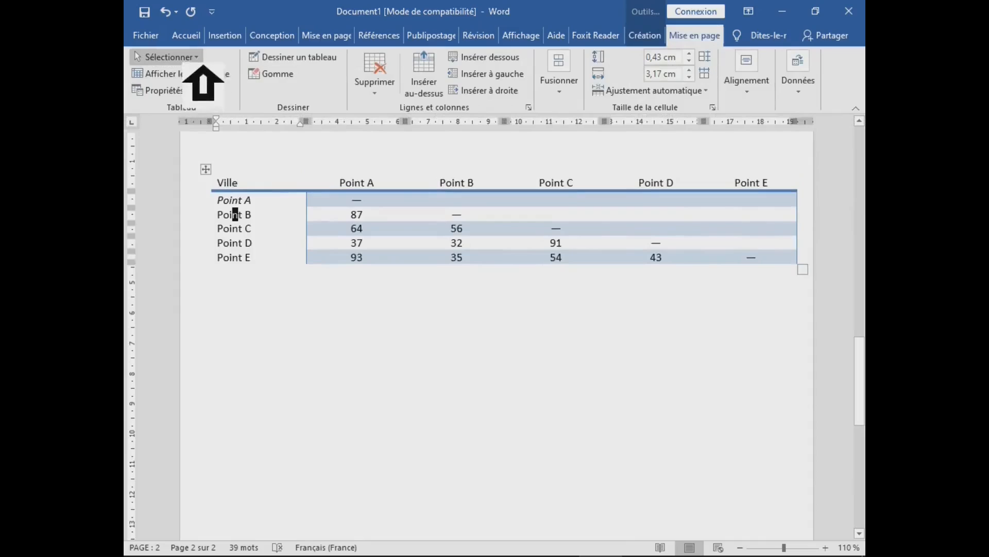
{"action": "left_click", "coordinate": [167, 57]}
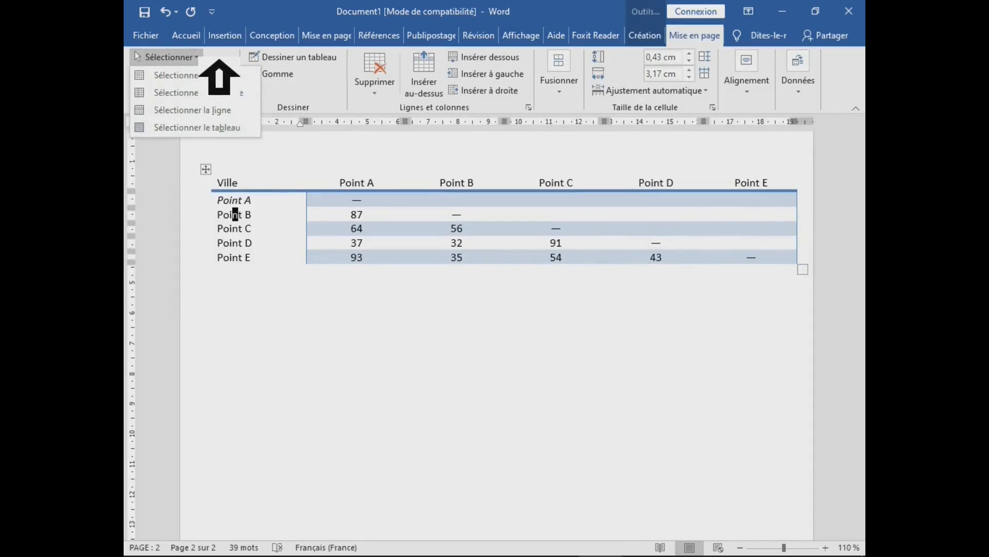
{"action": "left_click", "coordinate": [220, 129]}
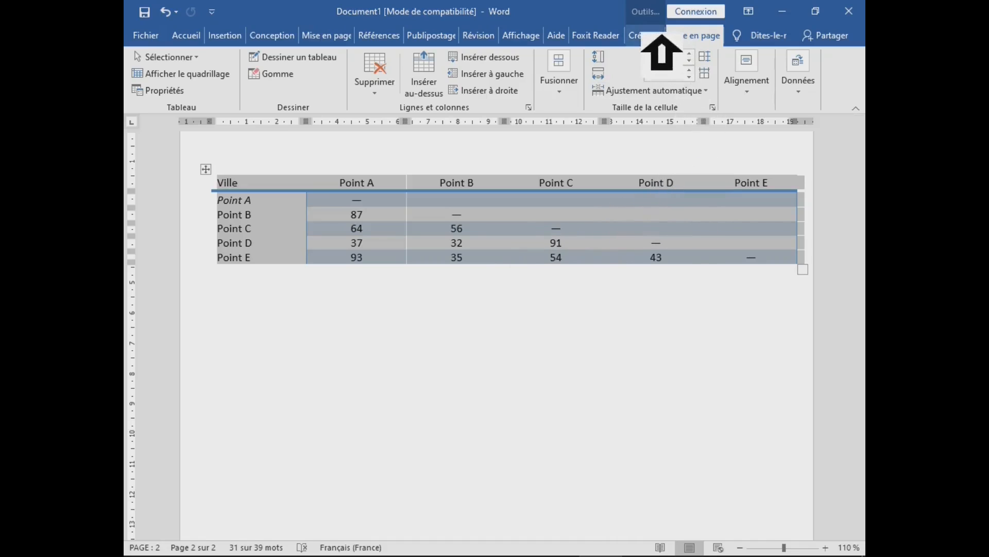
{"action": "left_click", "coordinate": [661, 36]}
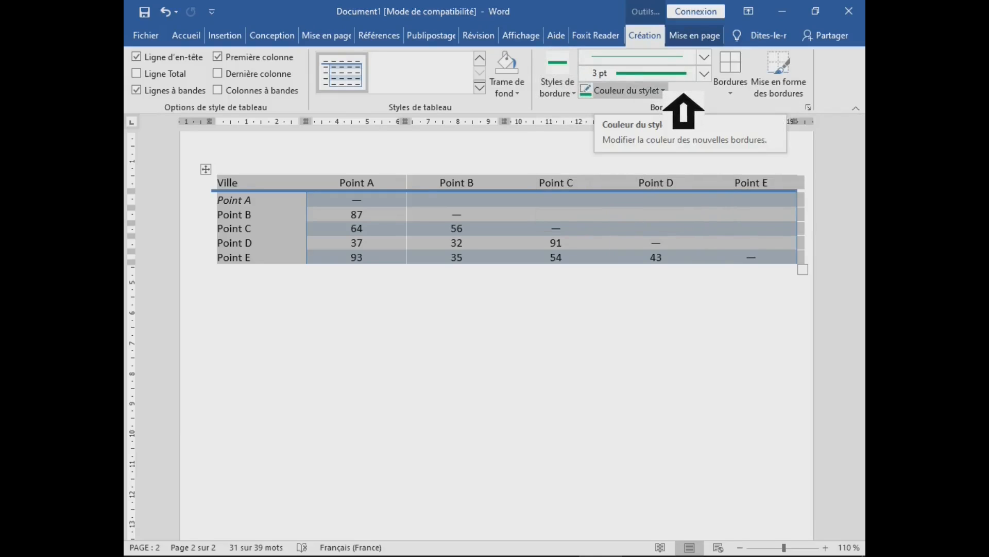
{"action": "left_click", "coordinate": [664, 90]}
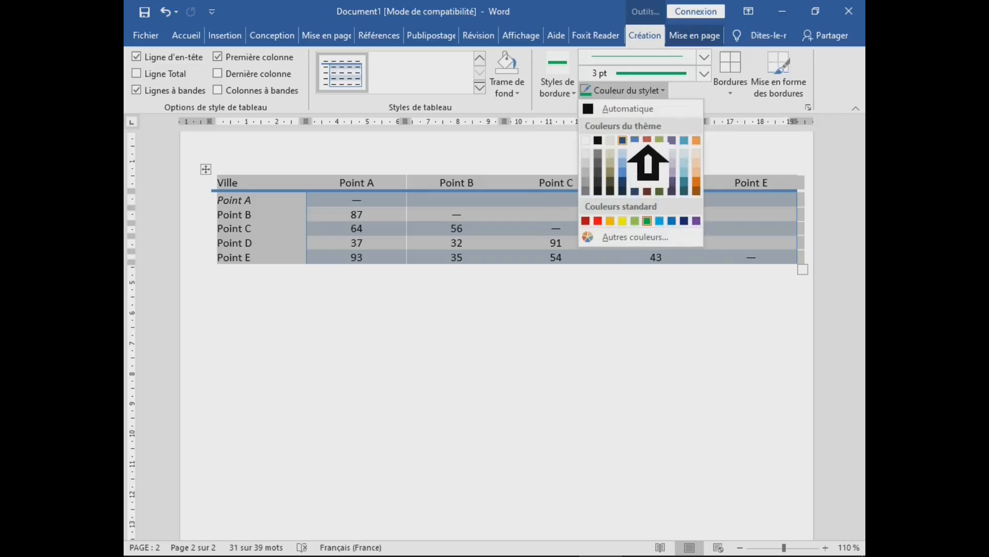
{"action": "left_click", "coordinate": [645, 146]}
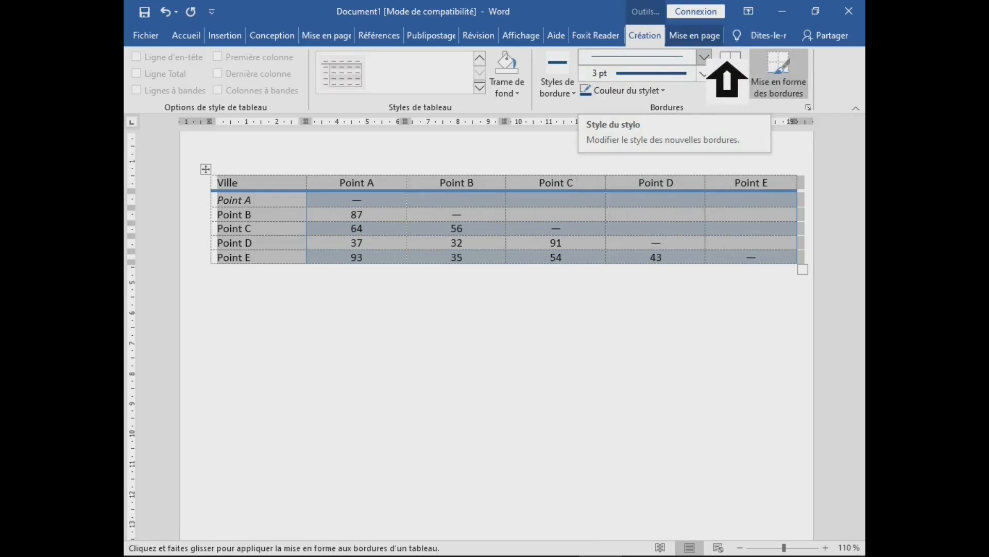
{"action": "left_click", "coordinate": [704, 57]}
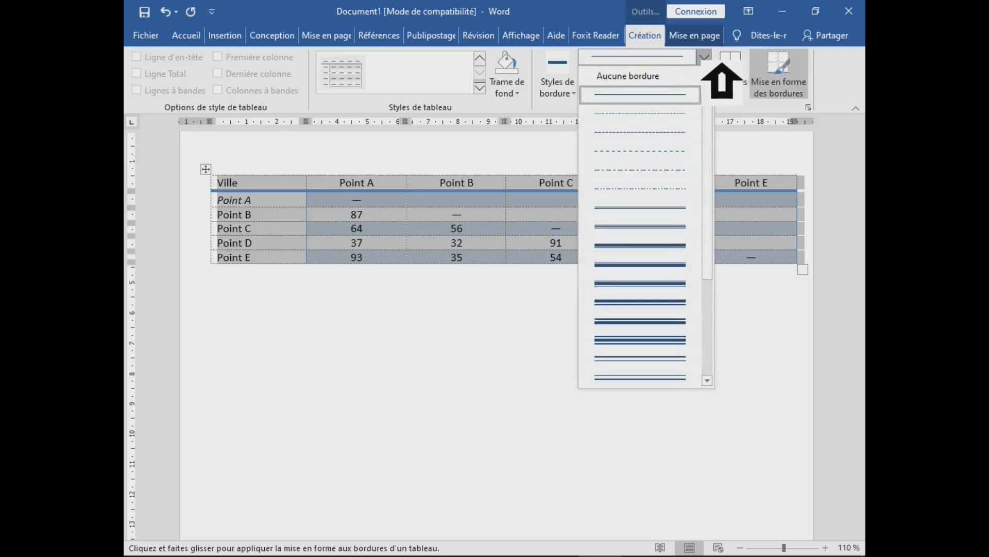
{"action": "left_click", "coordinate": [660, 226]}
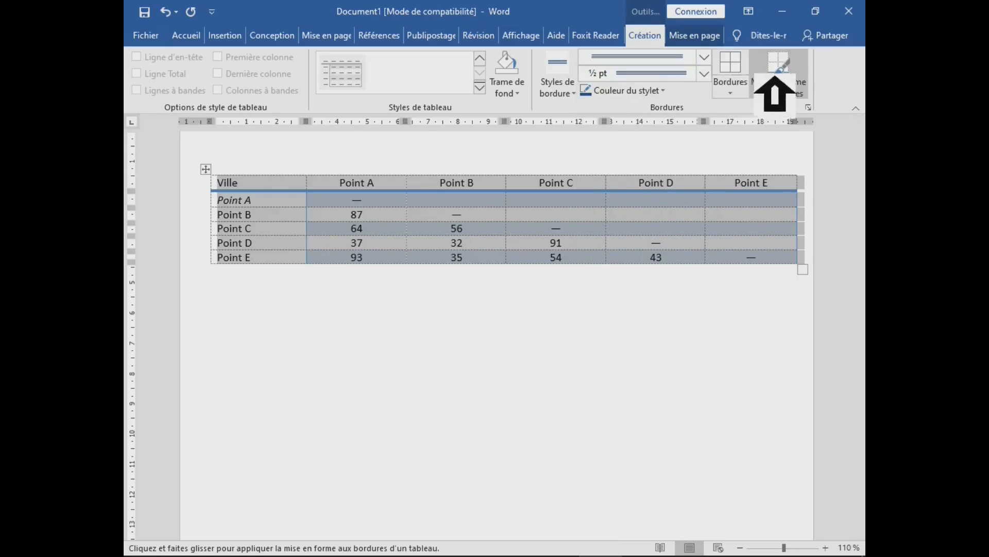
{"action": "left_click", "coordinate": [743, 63]}
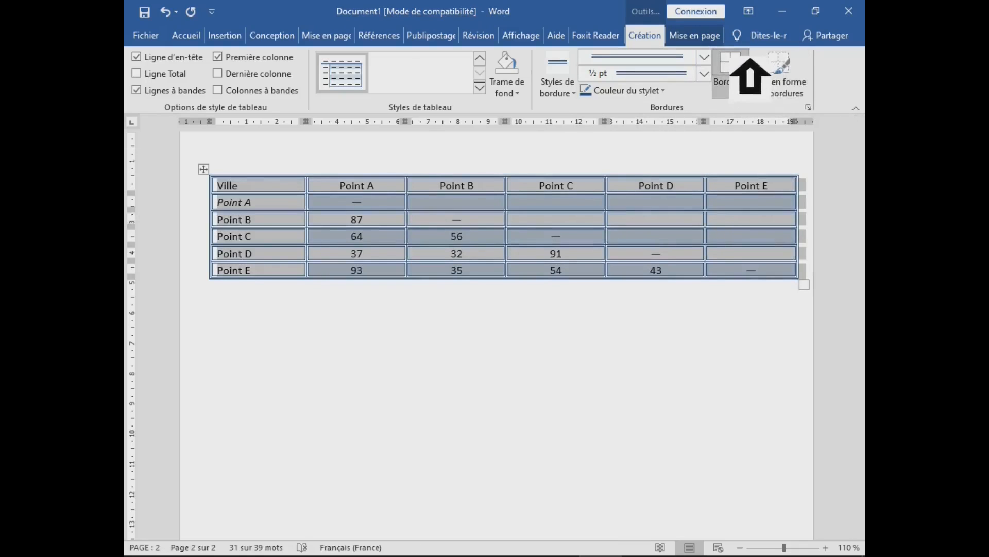
{"action": "left_click", "coordinate": [640, 322]}
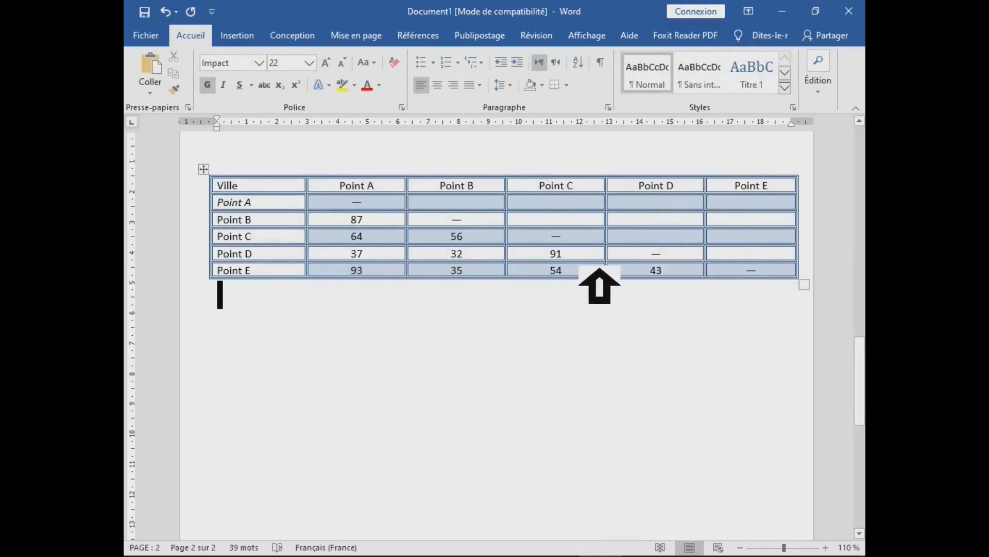
Clear the contents of all cells in the "Point A" row and undo that deletion.
{"action": "left_click", "coordinate": [395, 202]}
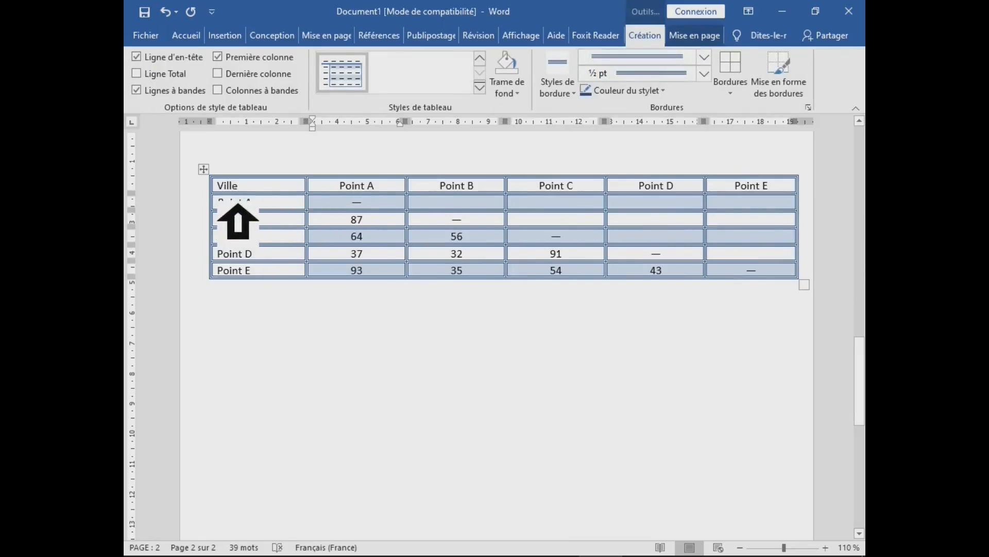
{"action": "left_click_drag", "start_coordinate": [237, 206], "coordinate": [747, 211]}
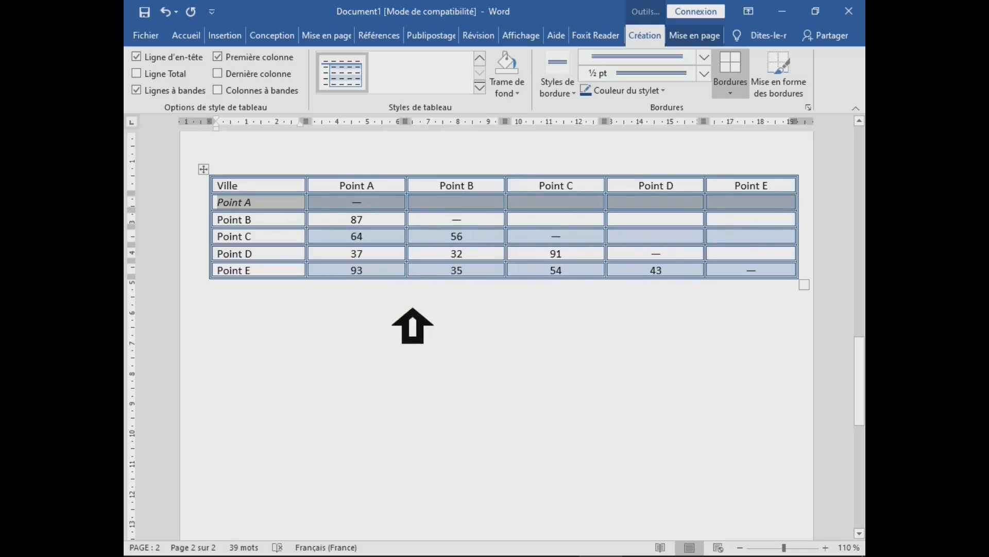
{"action": "key", "text": "ctrl+c"}
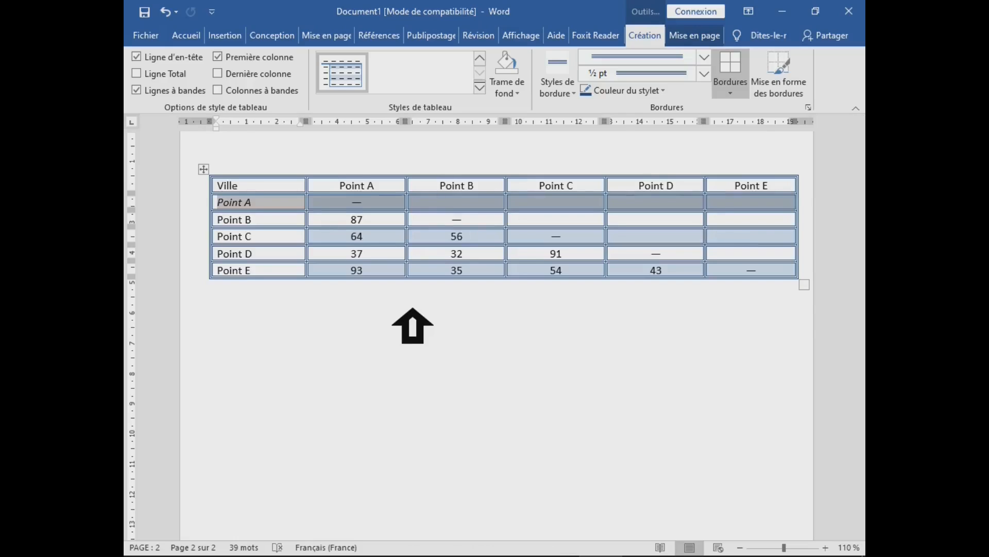
{"action": "key", "text": "Delete"}
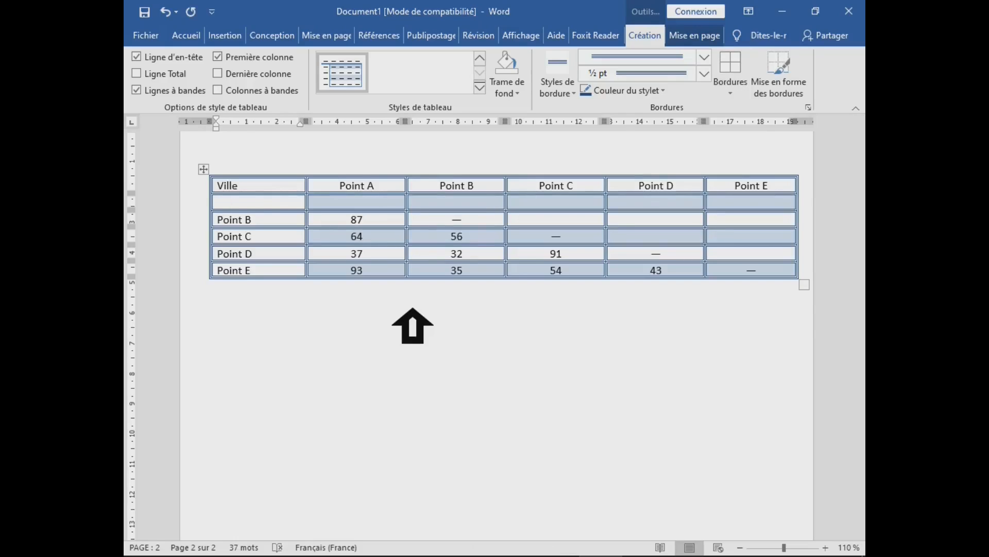
{"action": "left_click", "coordinate": [333, 204]}
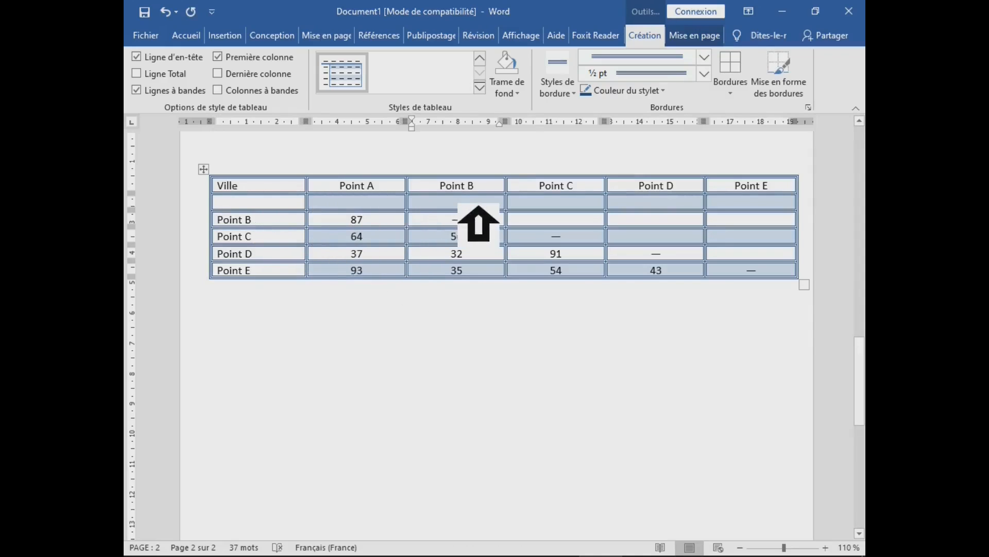
{"action": "key", "text": "ctrl+z"}
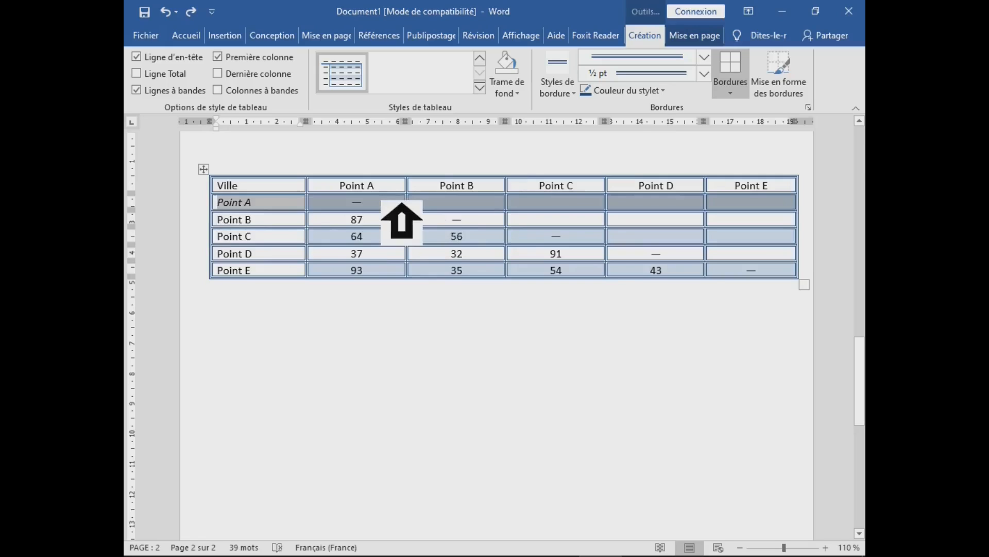
Delete the entire "Point A" row using the delete-cells option for the whole row and undo that deletion.
{"action": "right_click", "coordinate": [402, 204]}
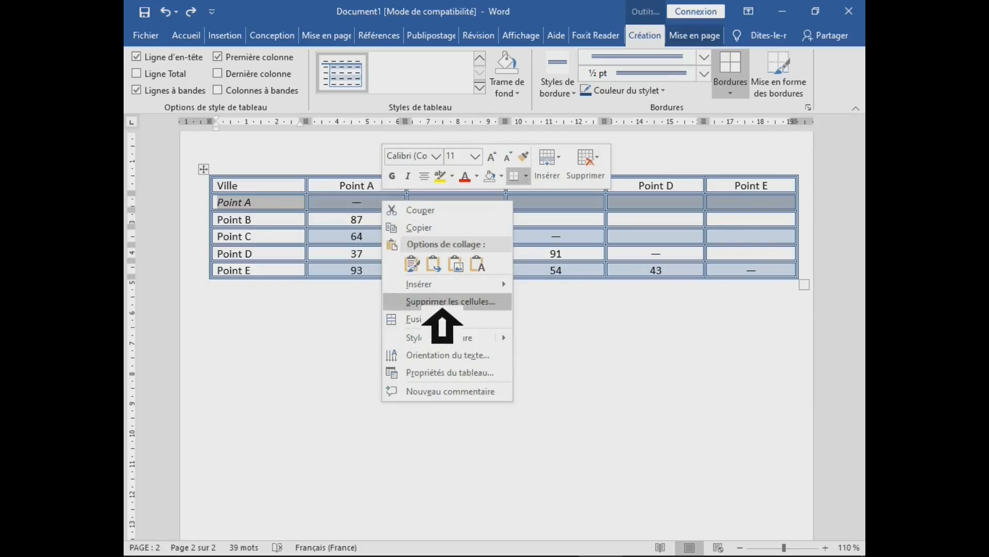
{"action": "left_click", "coordinate": [442, 307]}
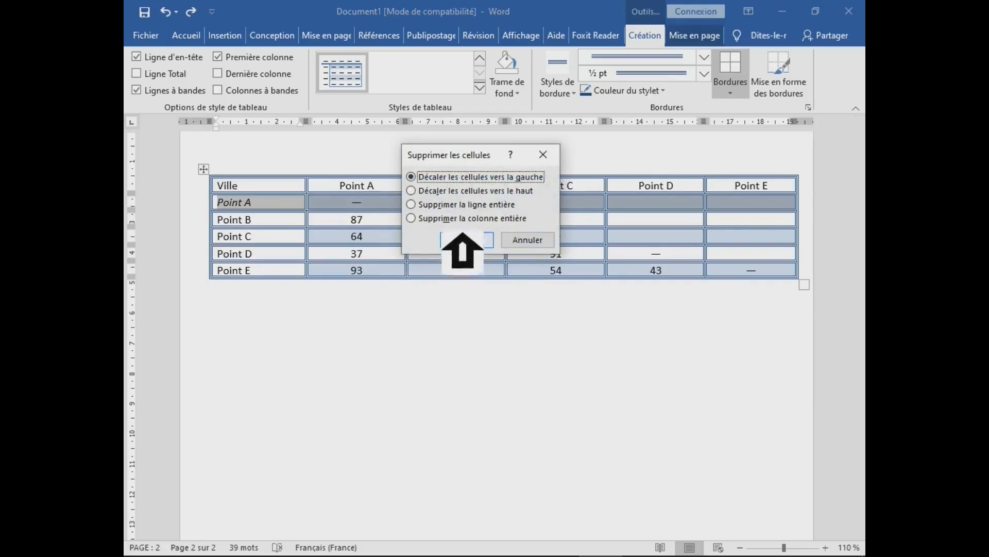
{"action": "left_click", "coordinate": [467, 181]}
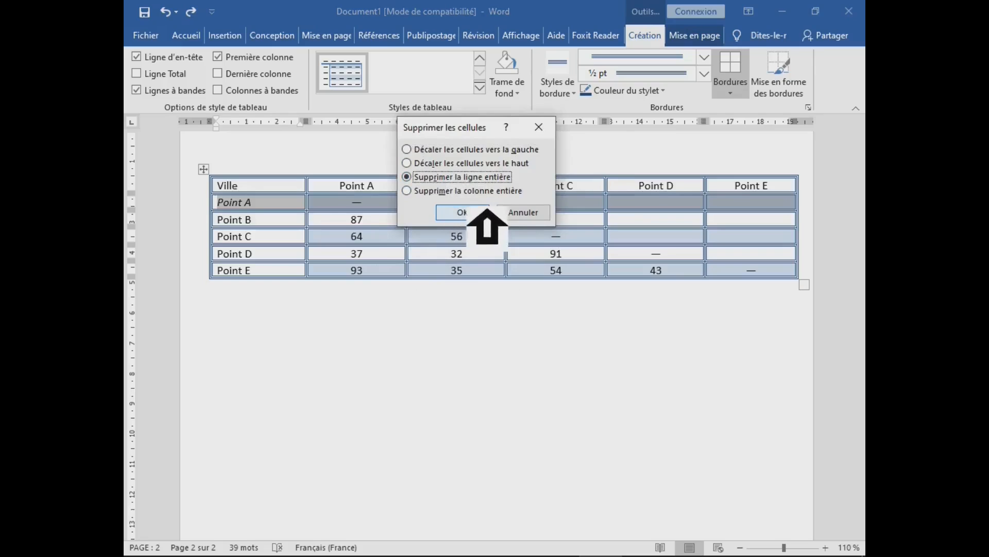
{"action": "left_click", "coordinate": [482, 213]}
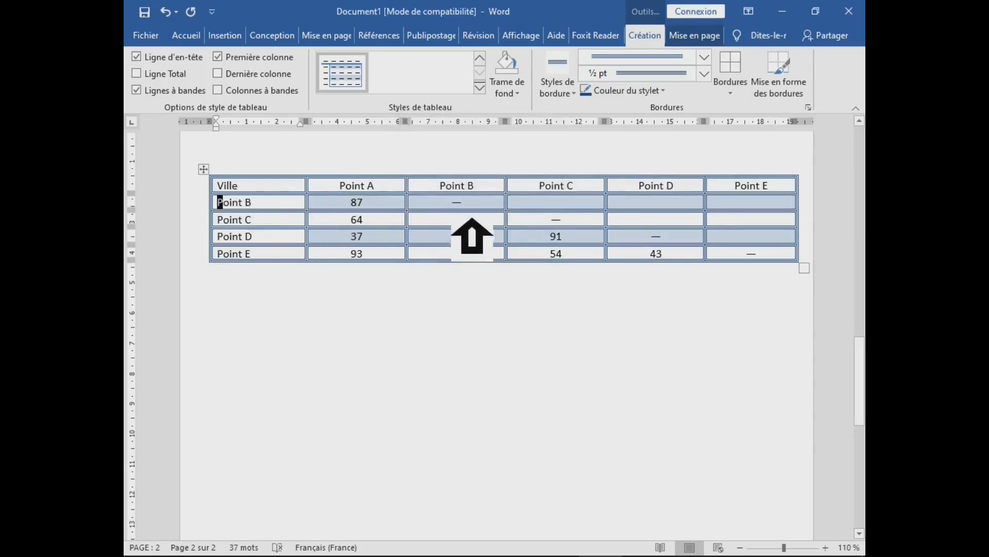
{"action": "left_click_drag", "start_coordinate": [244, 208], "coordinate": [735, 219]}
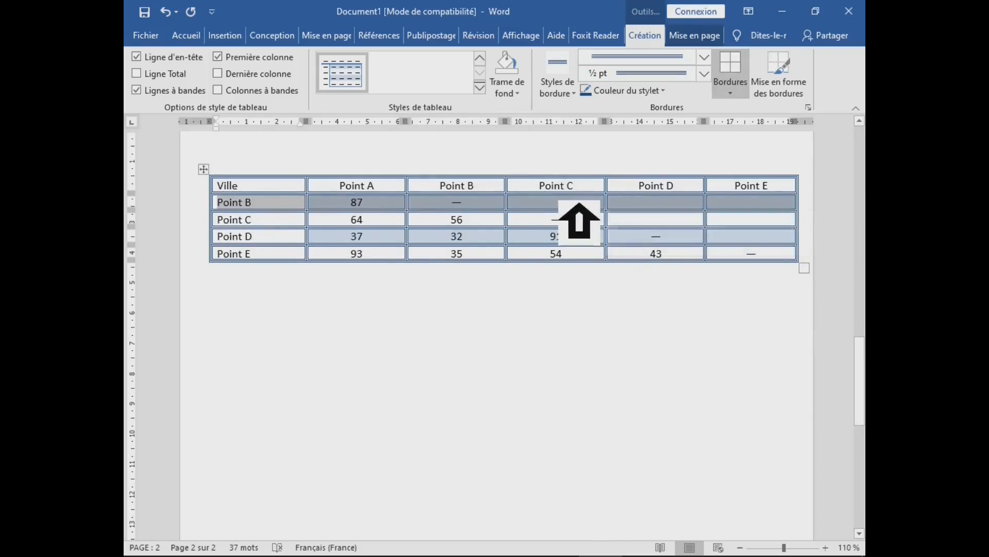
{"action": "left_click", "coordinate": [578, 204]}
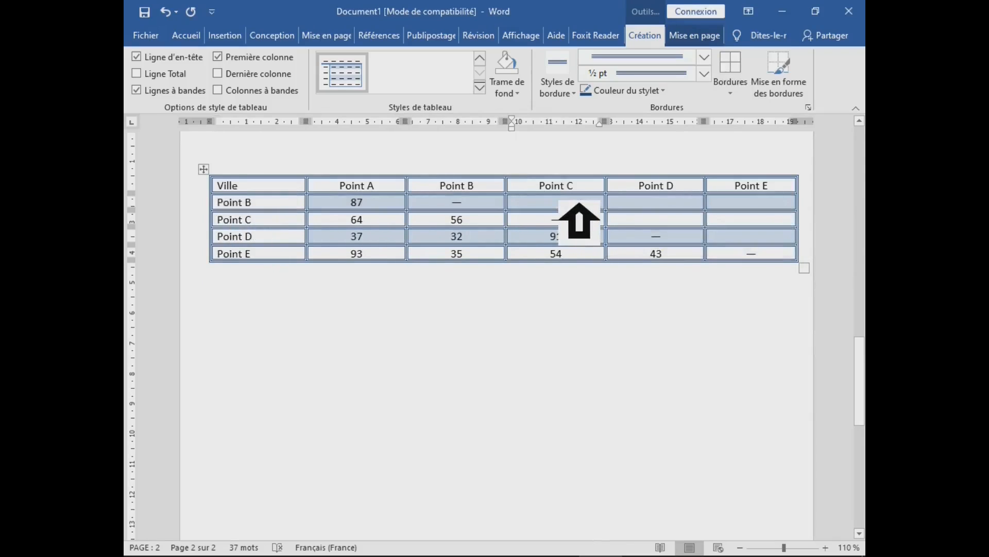
{"action": "key", "text": "ctrl+z"}
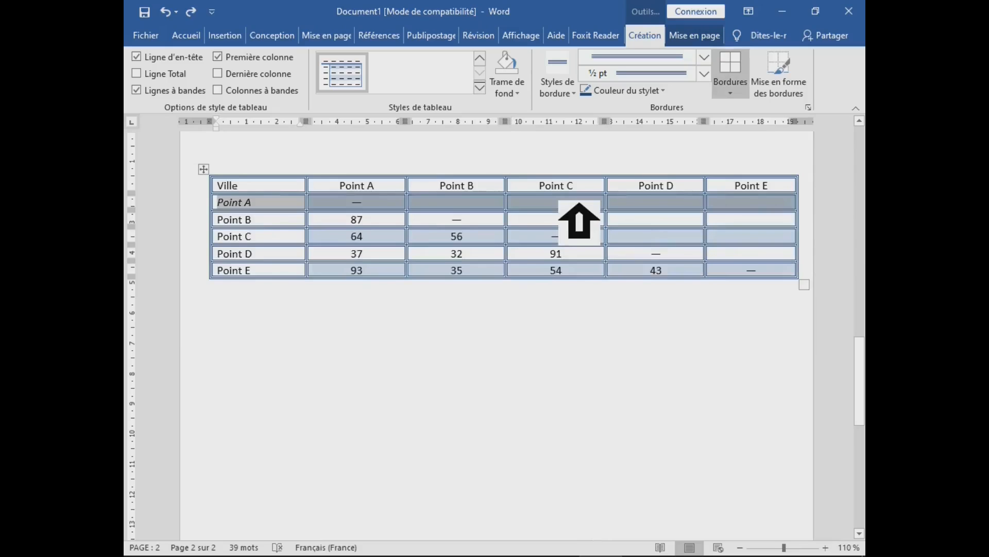
{"action": "left_click", "coordinate": [578, 203]}
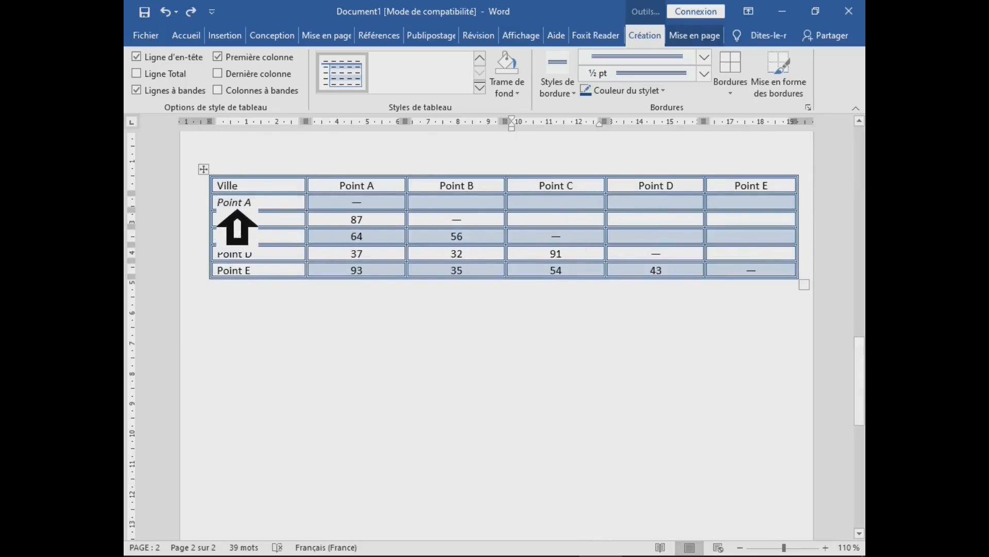
Select the "Point A" row across all columns and delete it from the table with the delete-rows command.
{"action": "double_click", "coordinate": [238, 204]}
{"action": "left_click_drag", "start_coordinate": [568, 203], "coordinate": [763, 199]}
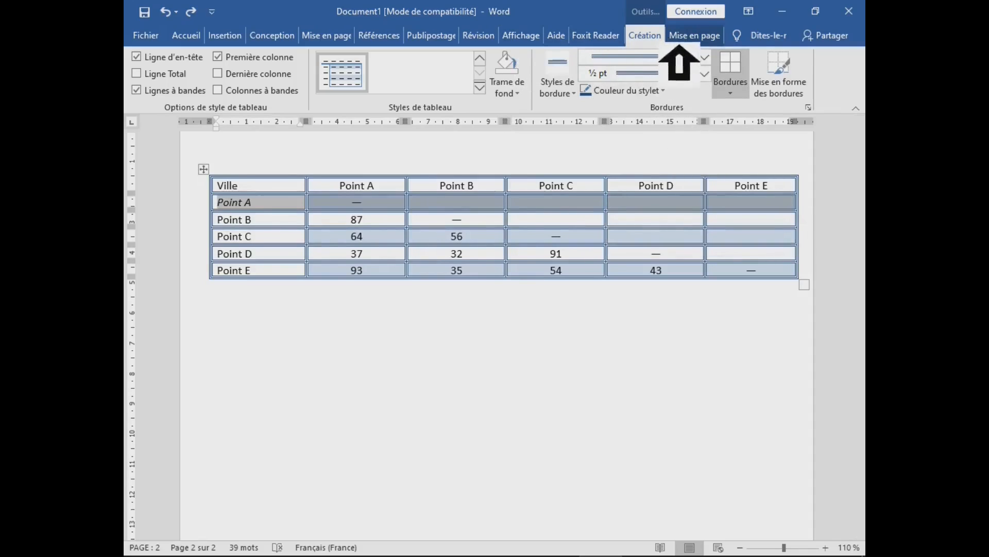
{"action": "left_click", "coordinate": [695, 35]}
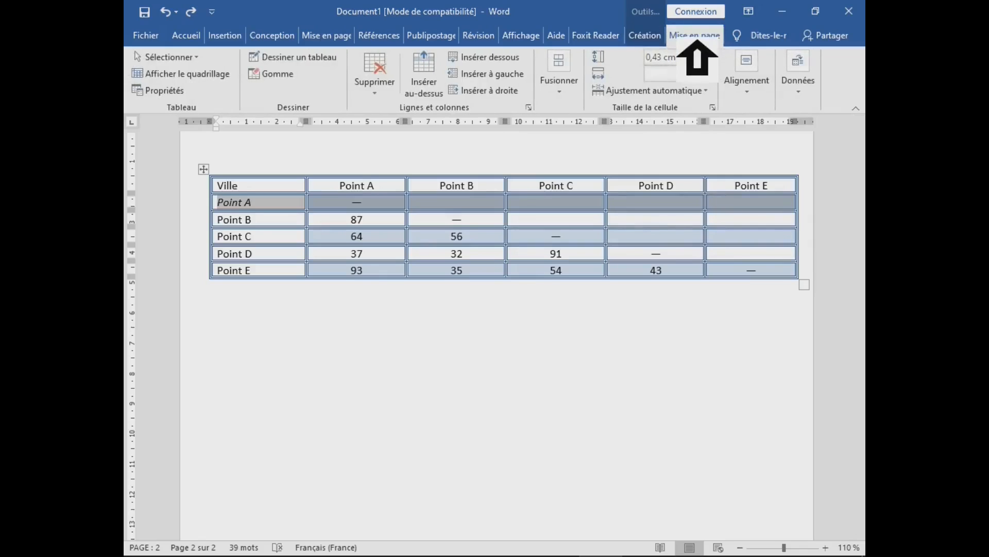
{"action": "left_click", "coordinate": [655, 35]}
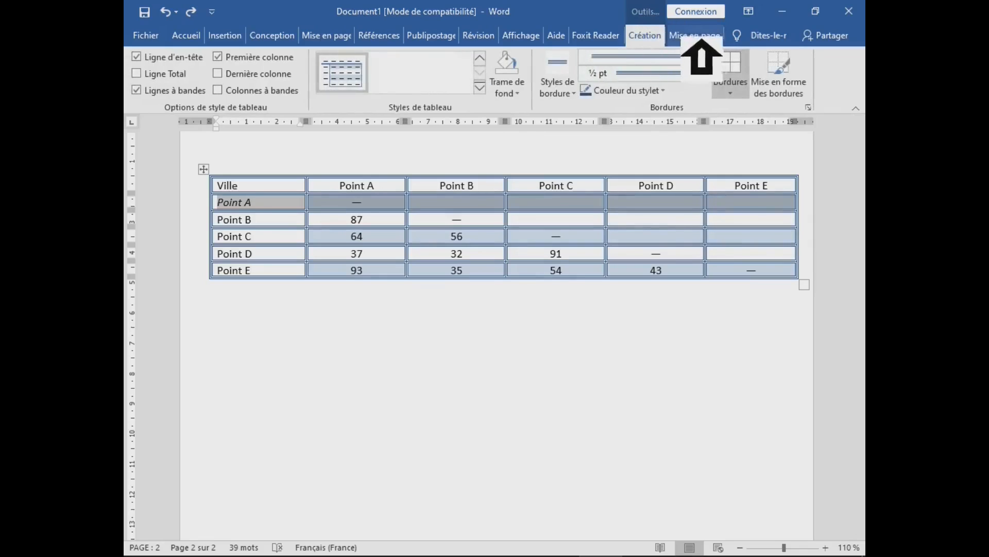
{"action": "left_click", "coordinate": [701, 35]}
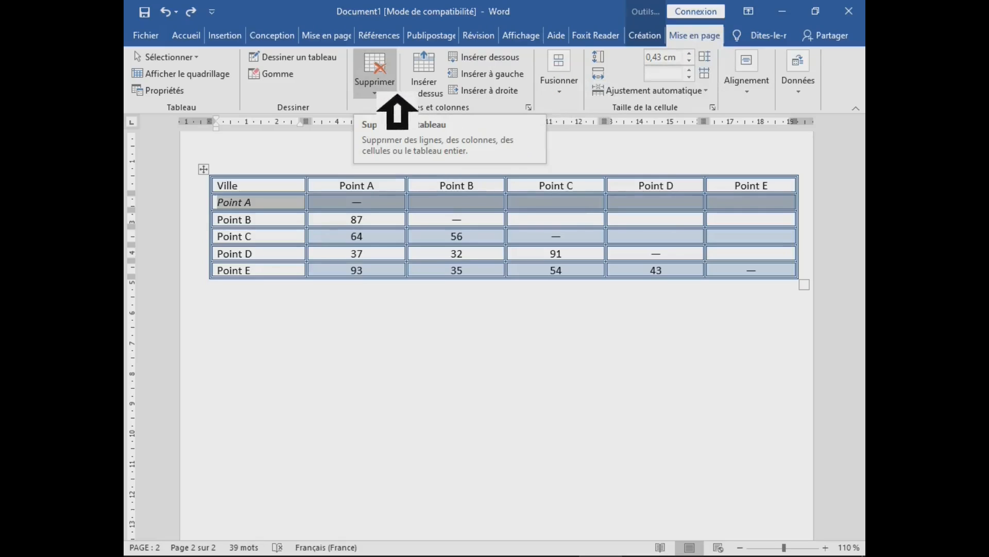
{"action": "left_click", "coordinate": [397, 95]}
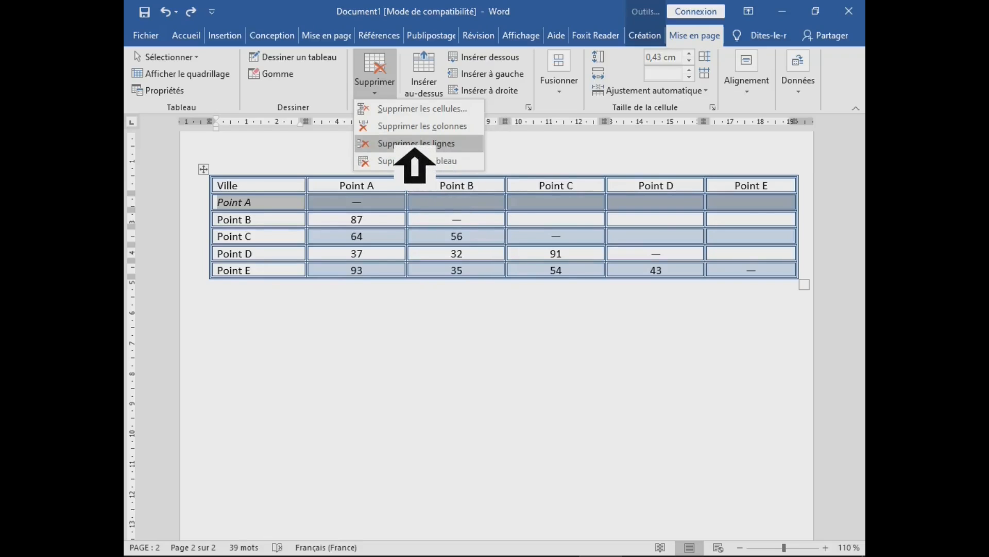
{"action": "left_click", "coordinate": [415, 148]}
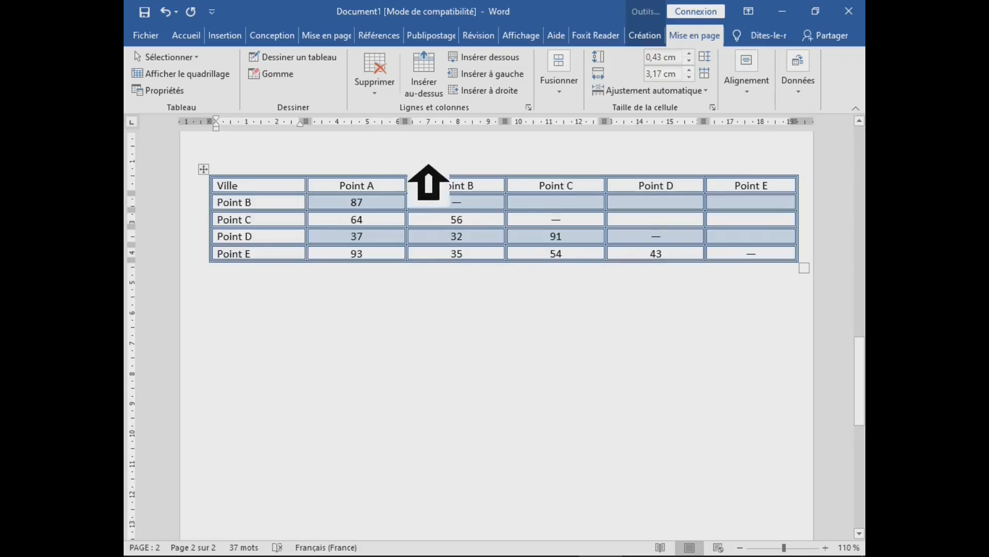
Delete the "Point D" and "Point E" columns from the table.
{"action": "left_click_drag", "start_coordinate": [661, 192], "coordinate": [794, 249]}
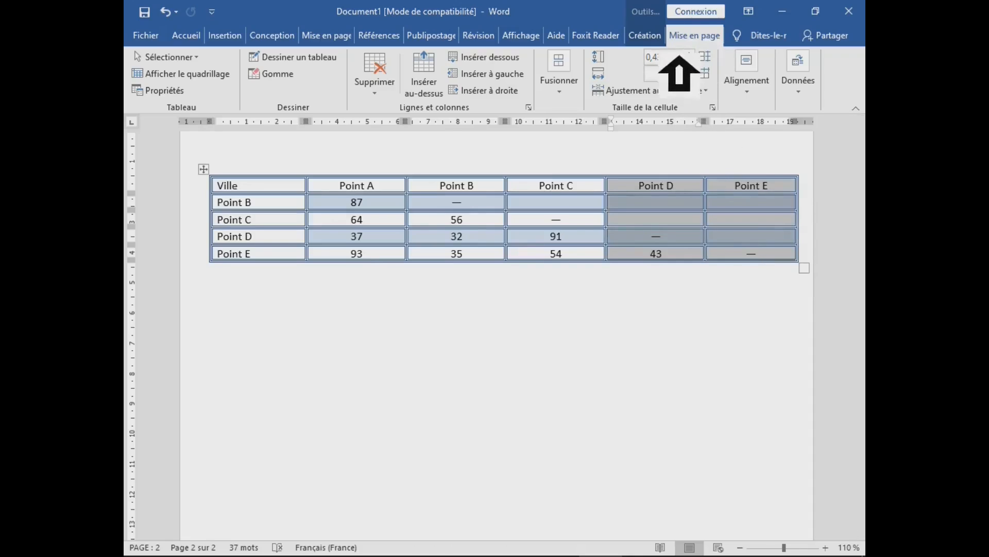
{"action": "left_click", "coordinate": [384, 91]}
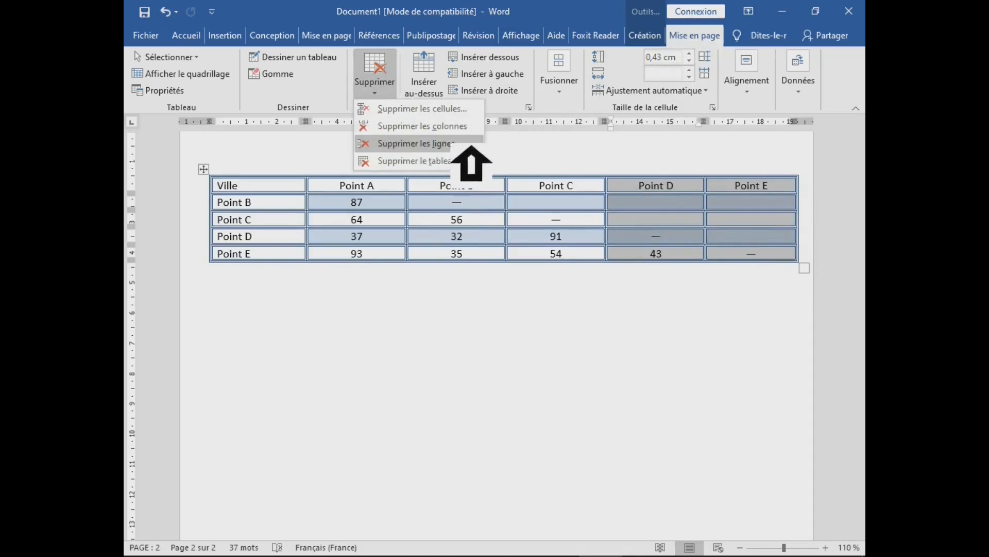
{"action": "left_click", "coordinate": [465, 130]}
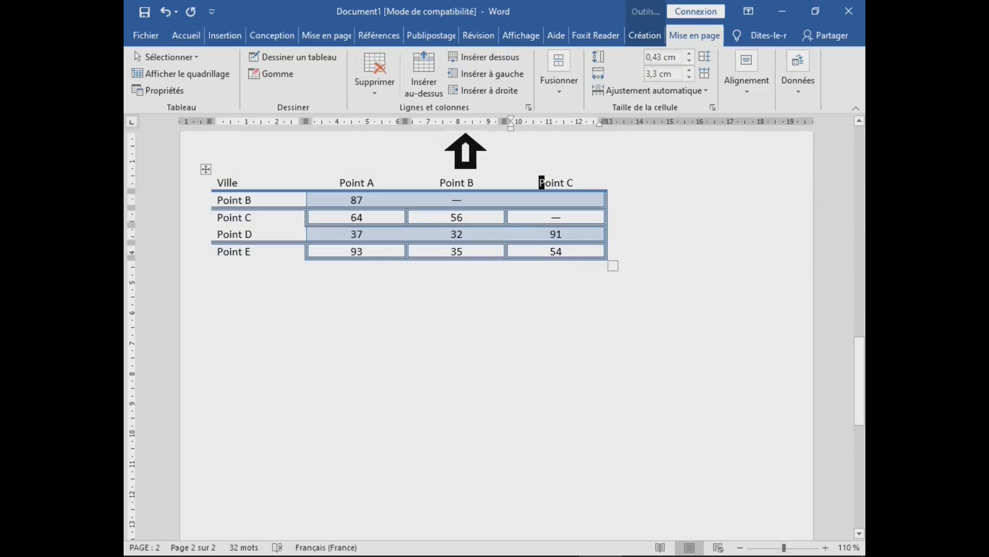
Select the whole table and set the border pen to a double line with a ¾ pt weight.
{"action": "left_click", "coordinate": [230, 194]}
{"action": "left_click", "coordinate": [206, 171]}
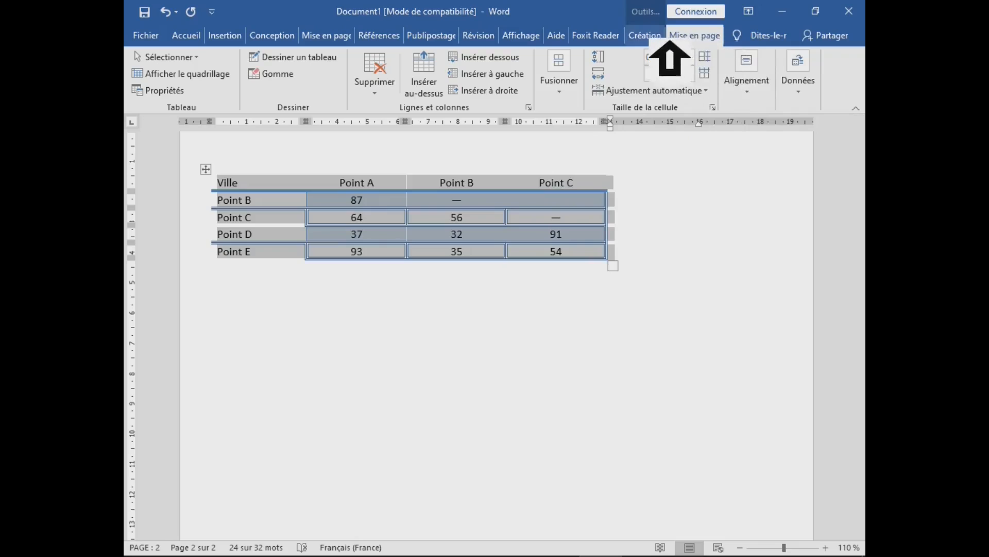
{"action": "left_click", "coordinate": [658, 36]}
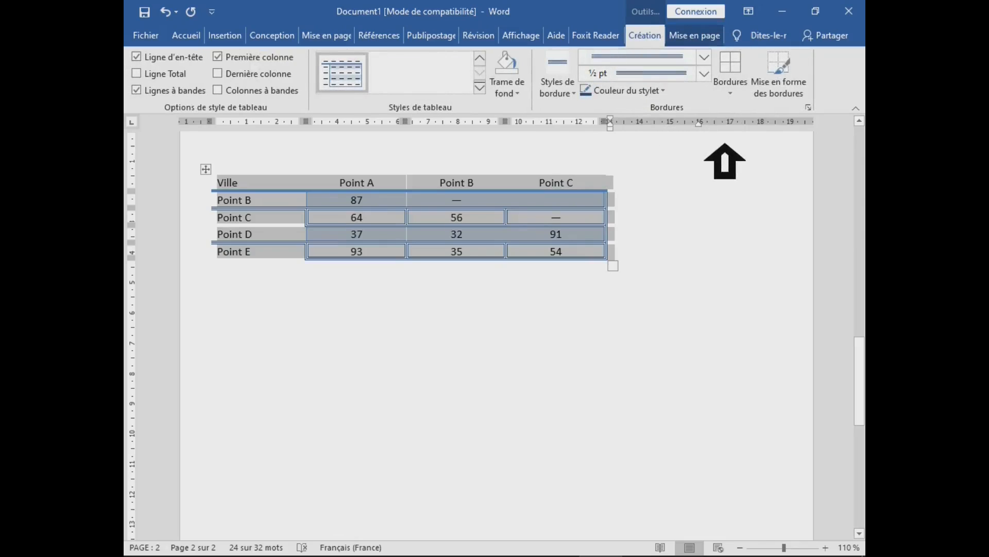
{"action": "left_click", "coordinate": [704, 57]}
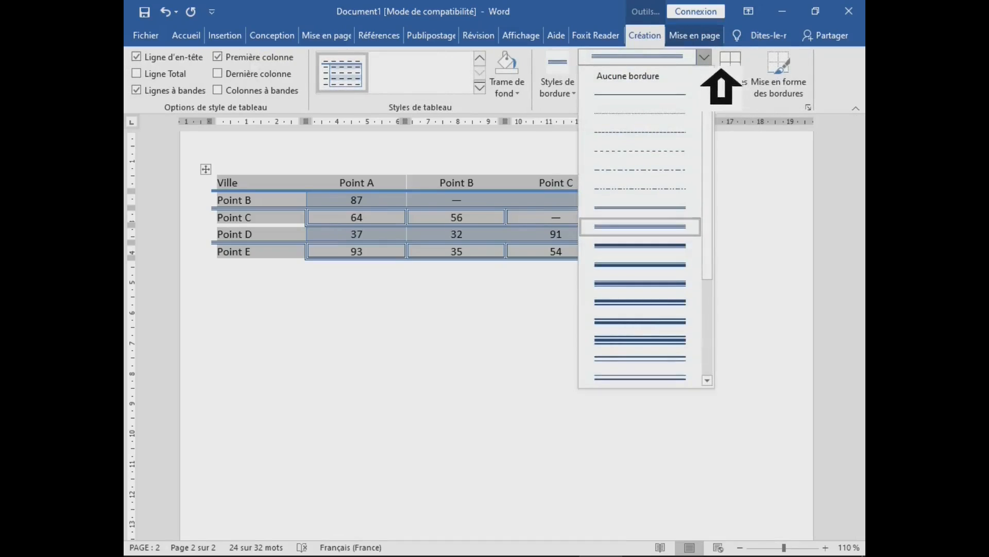
{"action": "left_click", "coordinate": [666, 207]}
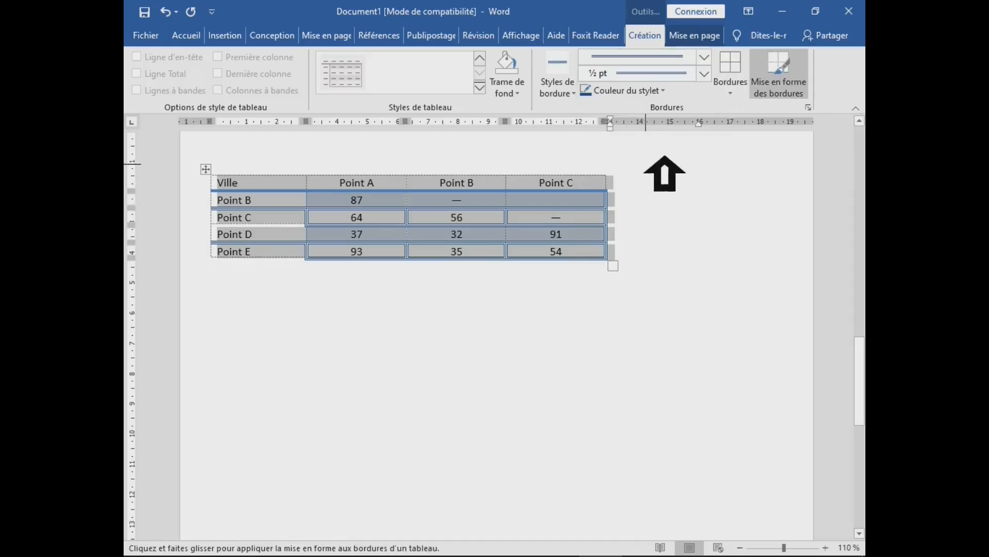
{"action": "left_click", "coordinate": [703, 73]}
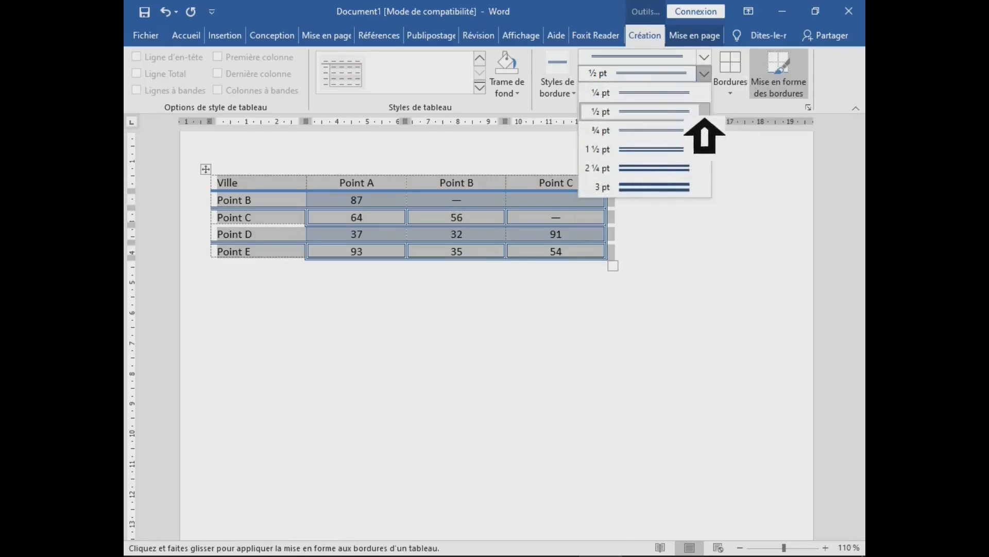
{"action": "left_click", "coordinate": [691, 132]}
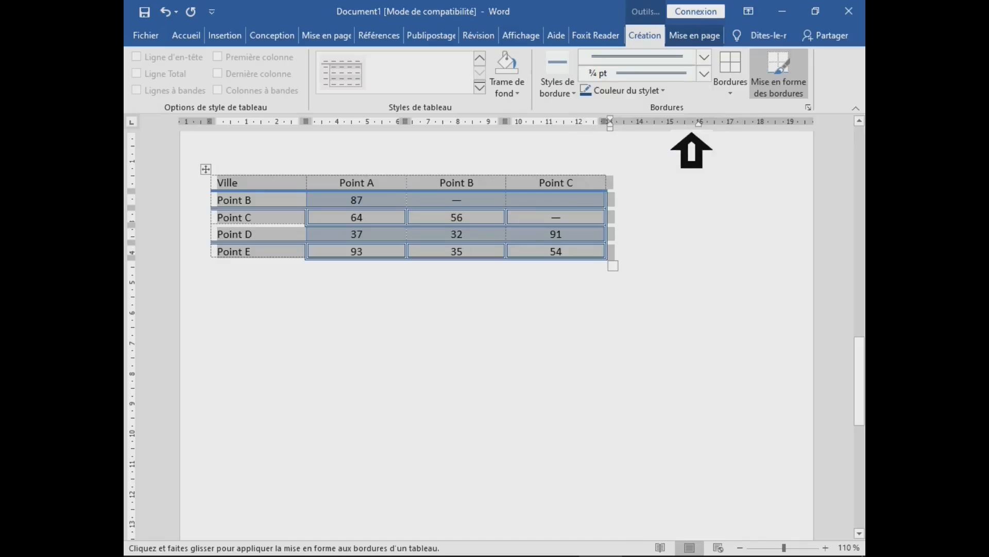
Switch the border pen to a single ½ pt line and apply it to all borders of the selected table.
{"action": "left_click", "coordinate": [704, 55]}
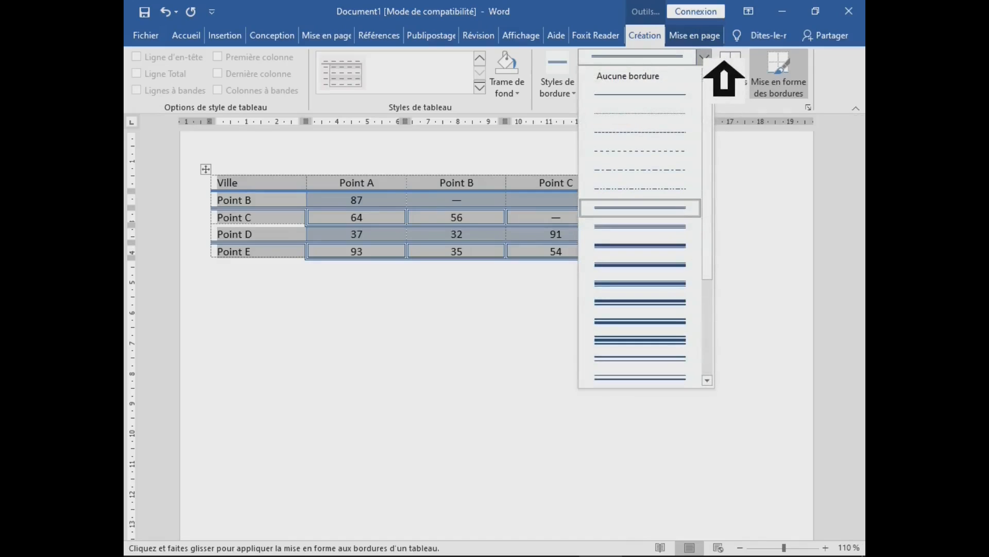
{"action": "left_click", "coordinate": [662, 94]}
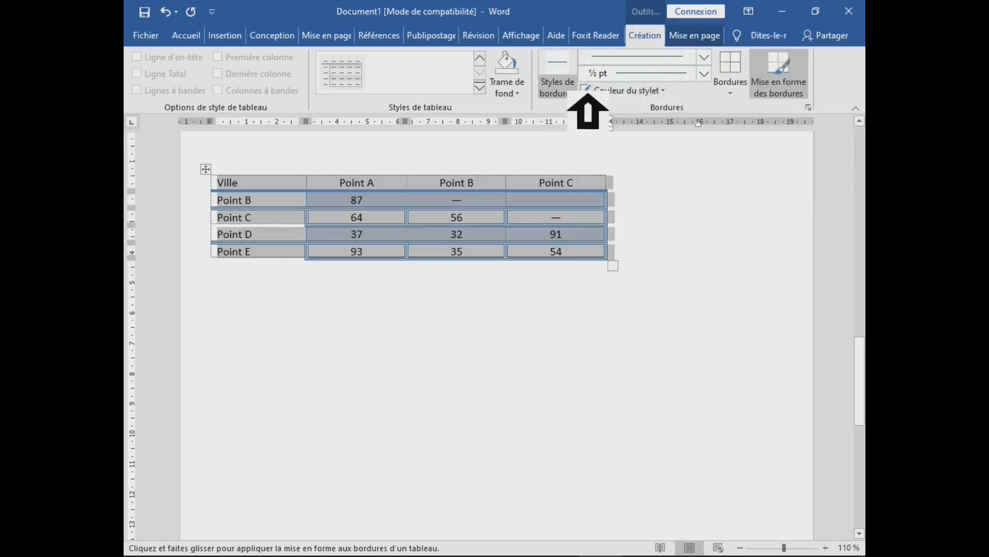
{"action": "left_click", "coordinate": [746, 82]}
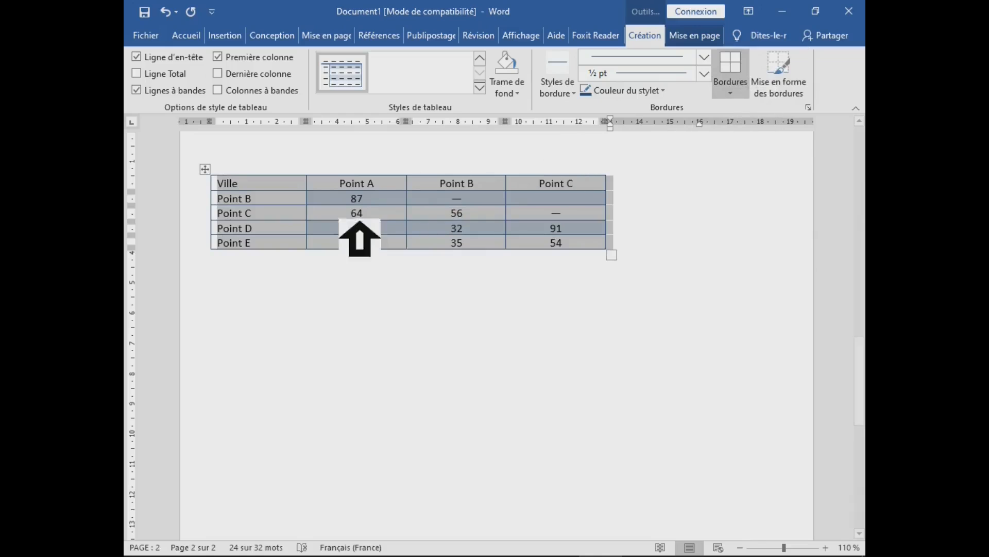
{"action": "left_click", "coordinate": [457, 320]}
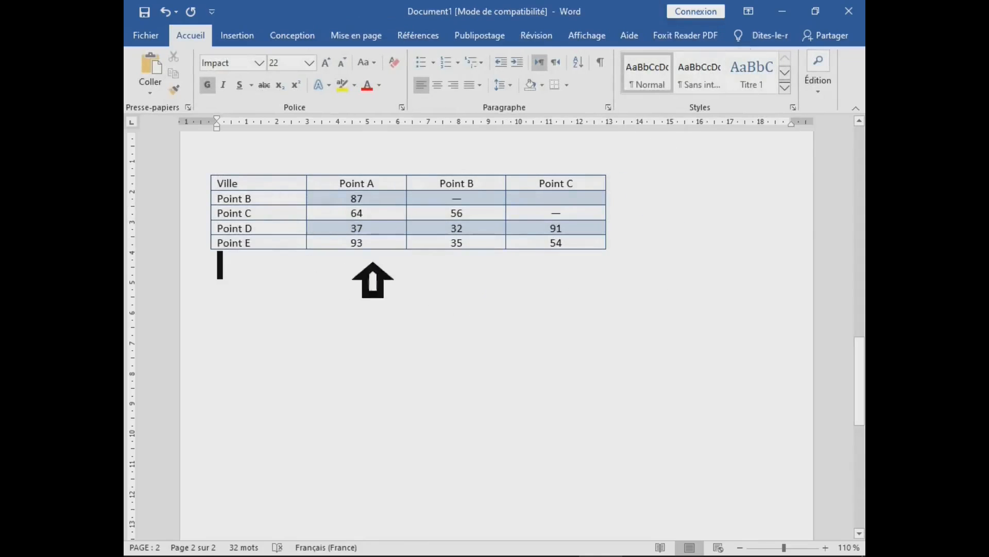
{"action": "left_click", "coordinate": [230, 176]}
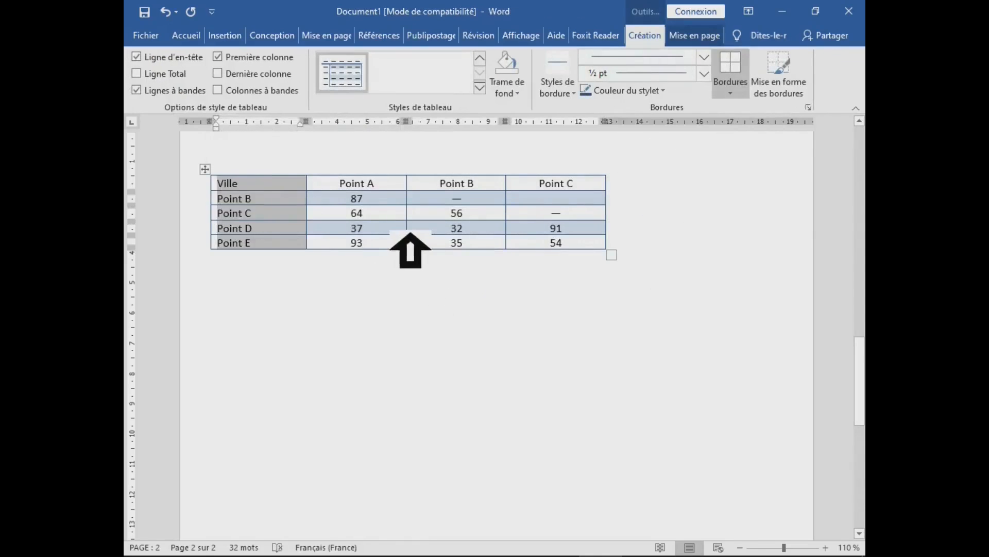
{"action": "left_click", "coordinate": [404, 229]}
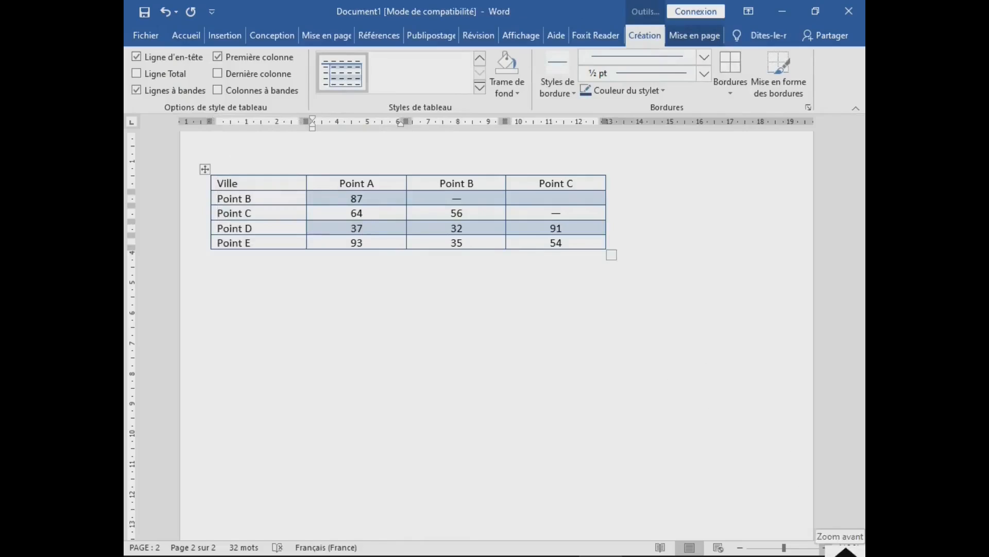
Shade the table's header row, from "Ville" to "Point C", with the standard dark blue colour.
{"action": "left_click", "coordinate": [826, 548]}
{"action": "left_click", "coordinate": [826, 548]}
{"action": "left_click", "coordinate": [826, 547]}
{"action": "left_click", "coordinate": [826, 547]}
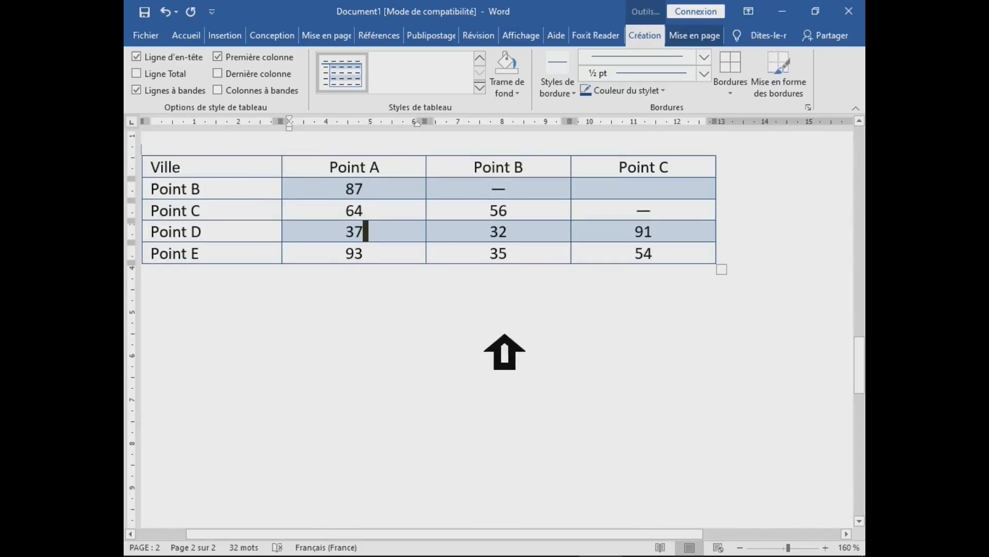
{"action": "left_click_drag", "start_coordinate": [174, 167], "coordinate": [660, 162]}
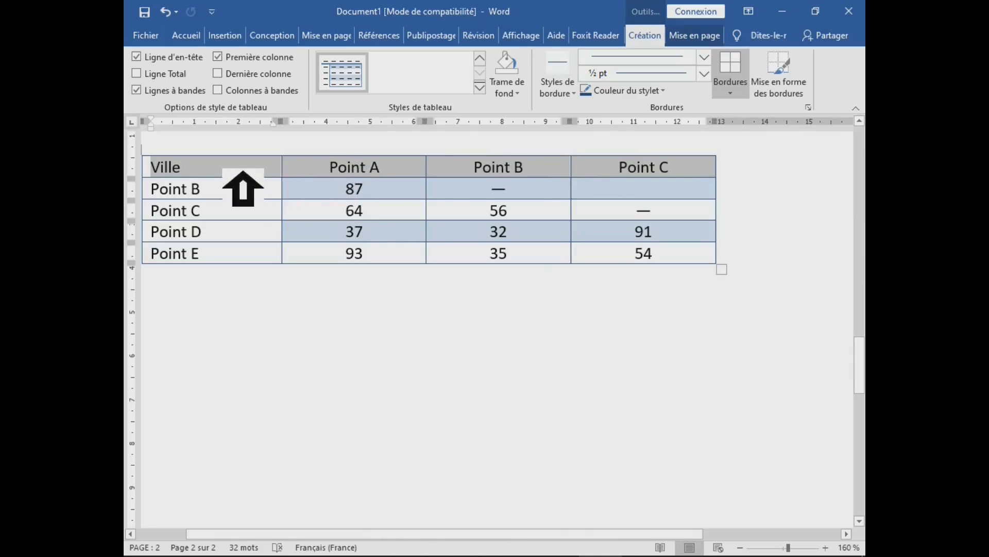
{"action": "left_click", "coordinate": [227, 169]}
{"action": "triple_click", "coordinate": [171, 168]}
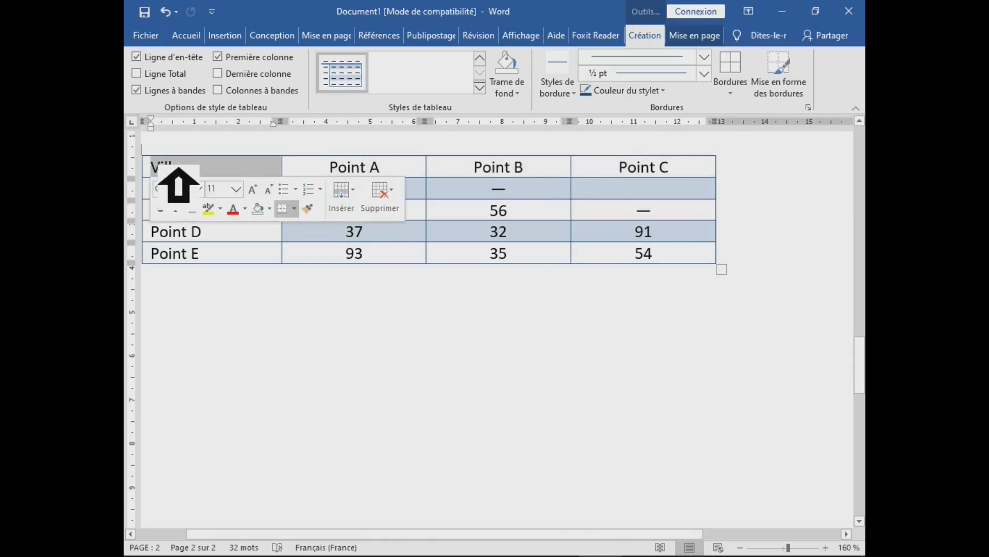
{"action": "left_click", "coordinate": [173, 168]}
{"action": "left_click_drag", "start_coordinate": [172, 168], "coordinate": [644, 167]}
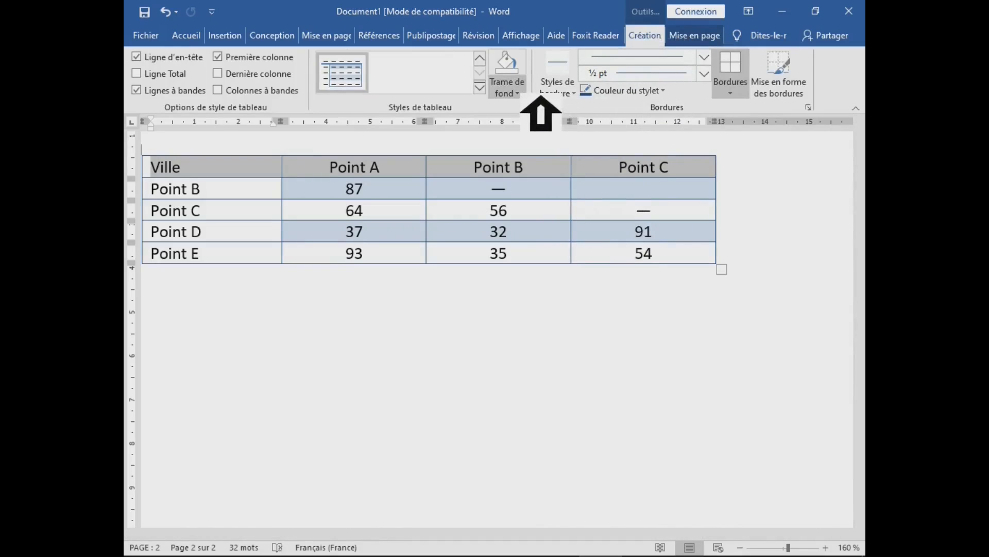
{"action": "left_click", "coordinate": [507, 85]}
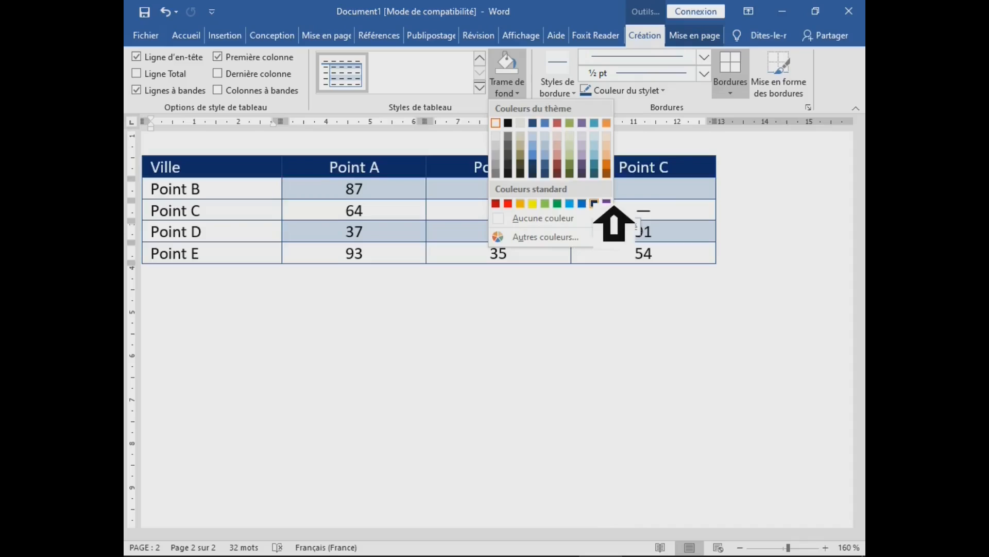
{"action": "left_click", "coordinate": [594, 203]}
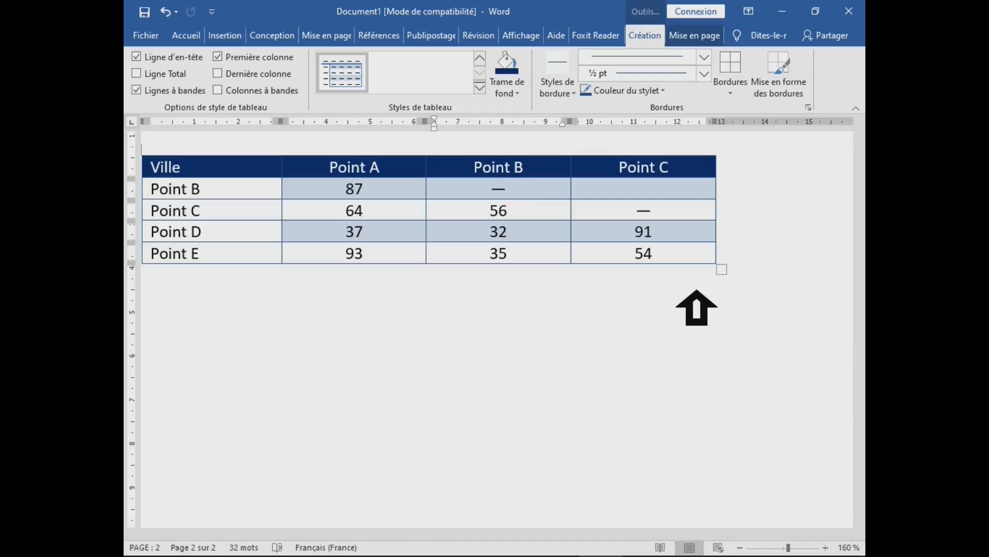
Select the whole table, header row included, and remove its outside borders.
{"action": "left_click", "coordinate": [523, 94]}
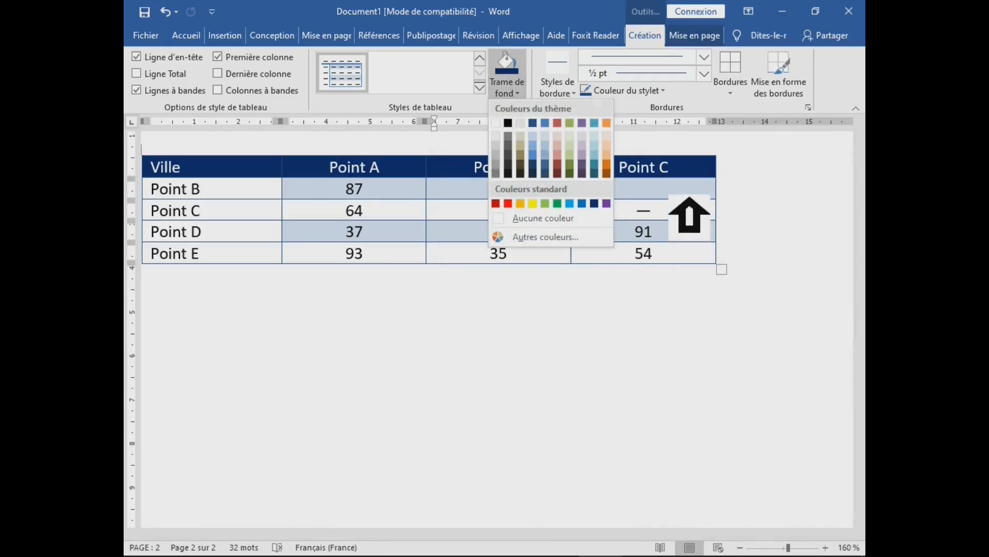
{"action": "key", "text": "Escape"}
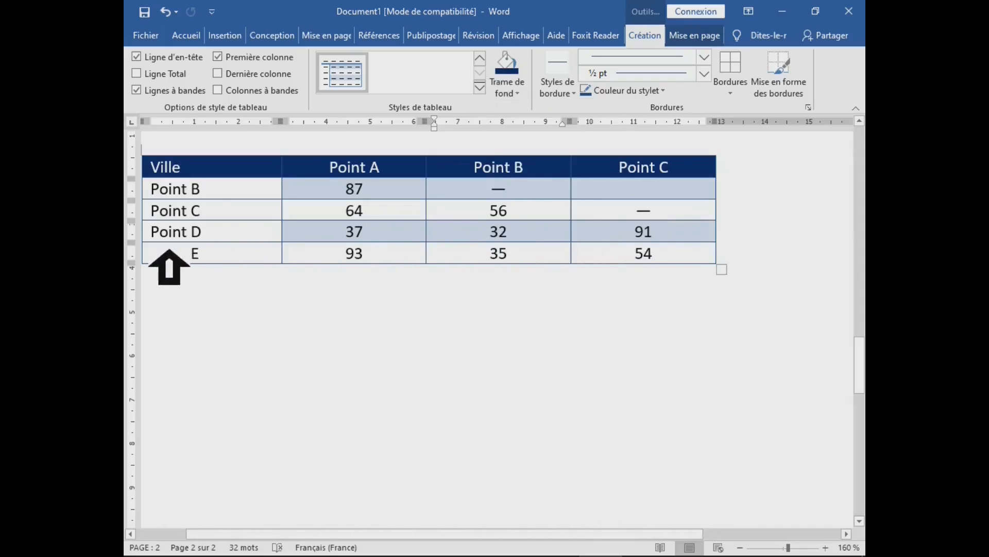
{"action": "left_click_drag", "start_coordinate": [402, 192], "coordinate": [736, 242]}
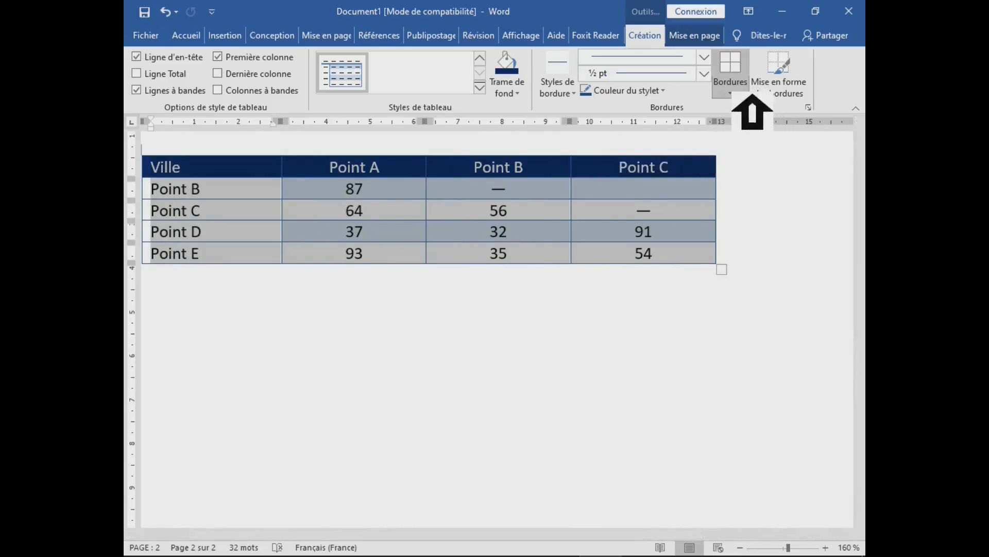
{"action": "left_click", "coordinate": [730, 92]}
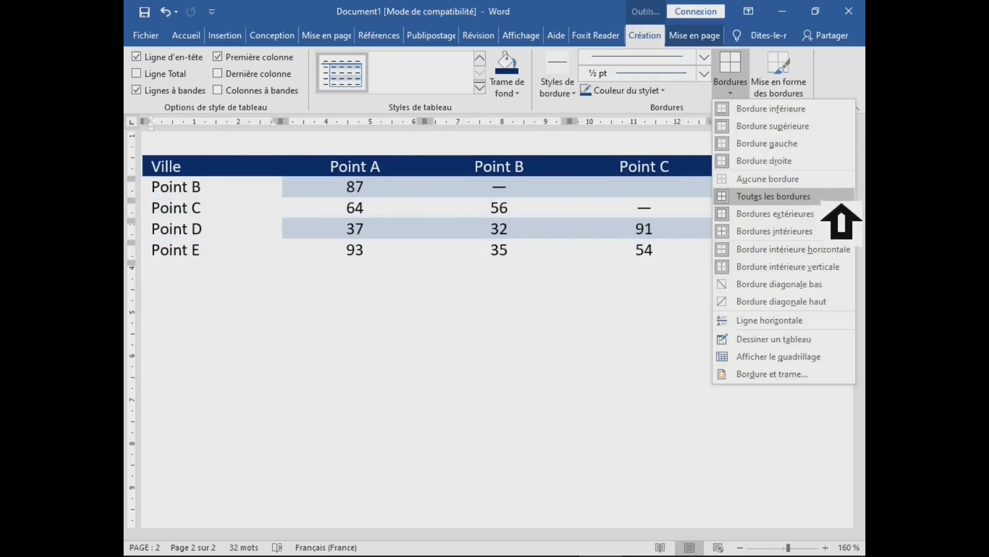
{"action": "left_click", "coordinate": [824, 219]}
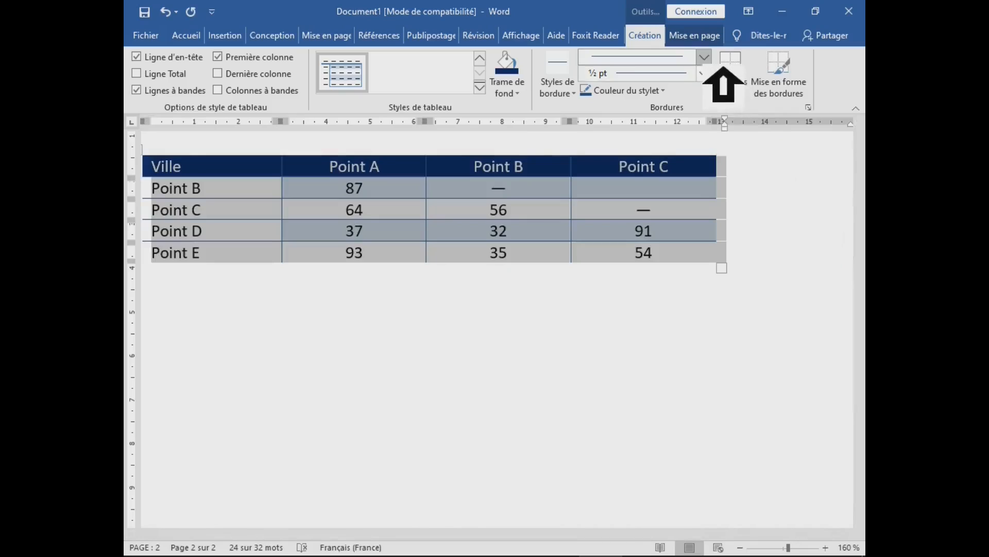
Set the border pen to the 3 pt line style and apply it as the outside borders of the selected table.
{"action": "left_click", "coordinate": [704, 56]}
{"action": "left_click", "coordinate": [665, 245]}
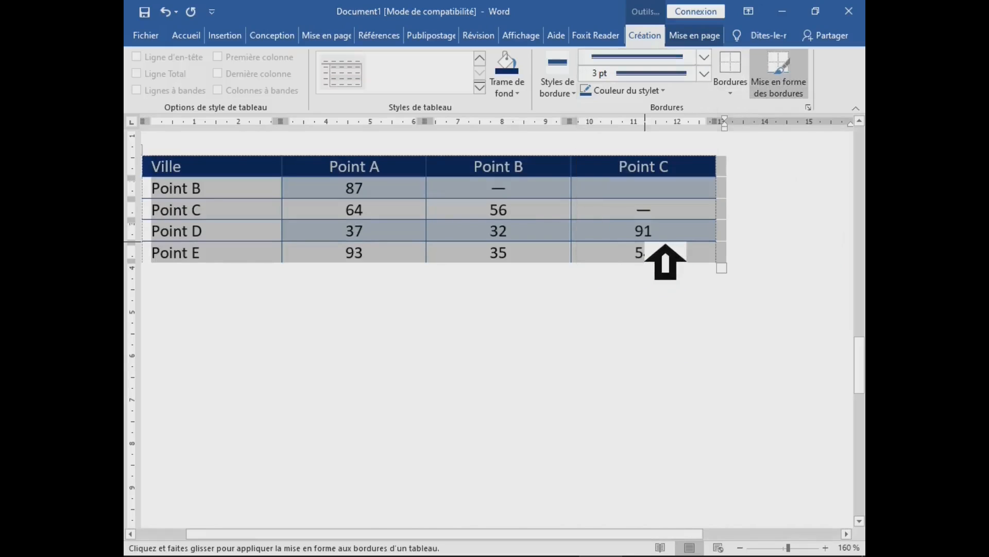
{"action": "left_click", "coordinate": [748, 85]}
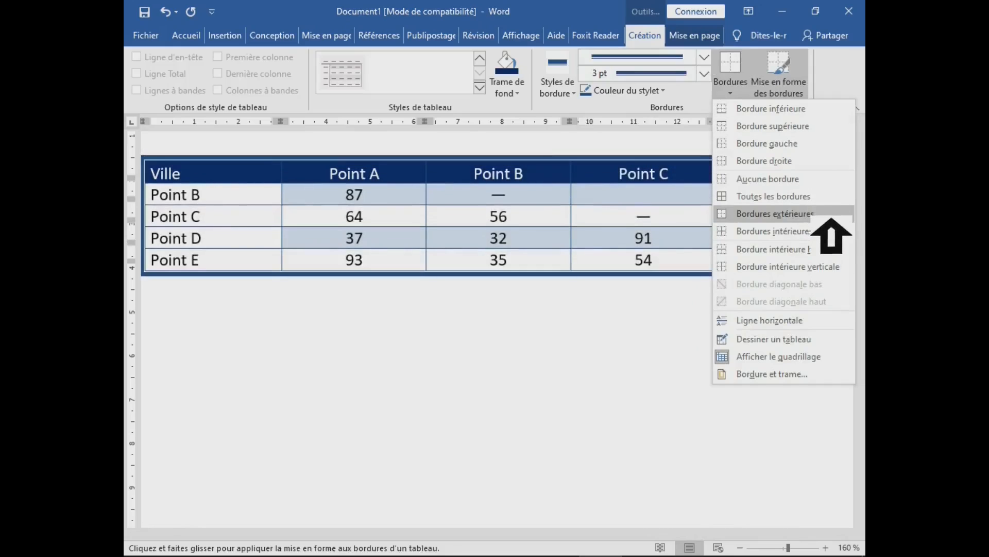
{"action": "left_click", "coordinate": [830, 215]}
{"action": "left_click", "coordinate": [626, 309]}
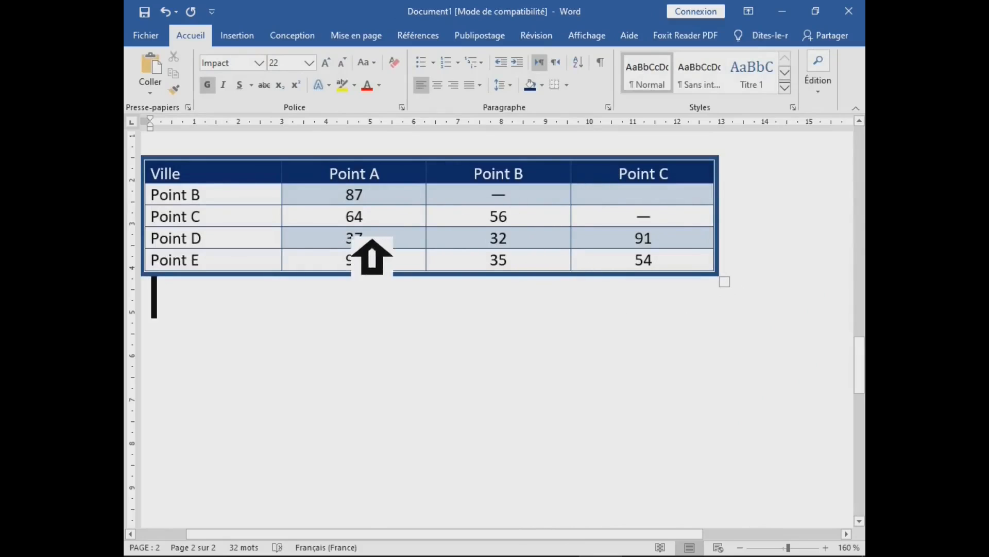
{"action": "left_click_drag", "start_coordinate": [355, 200], "coordinate": [415, 260]}
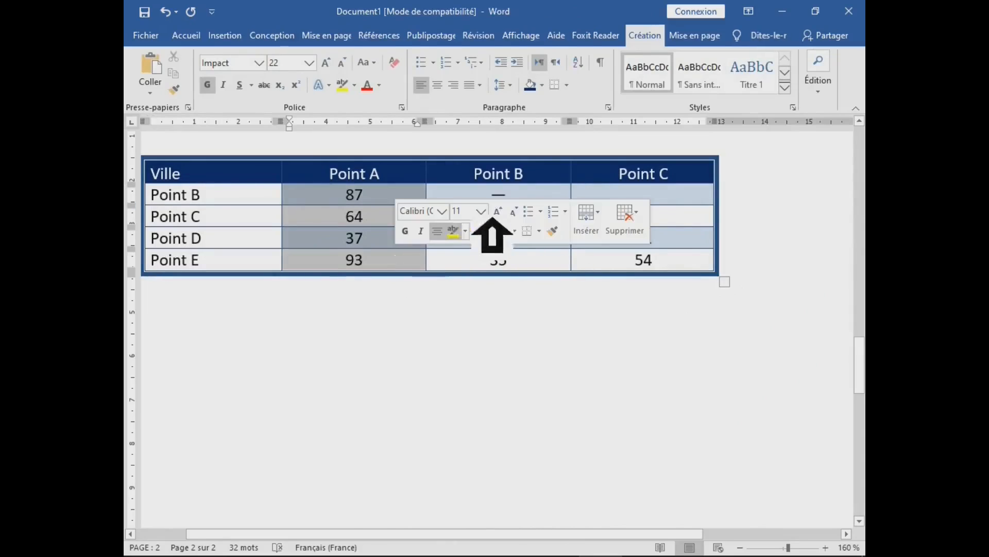
{"action": "left_click", "coordinate": [521, 193]}
{"action": "left_click", "coordinate": [354, 256]}
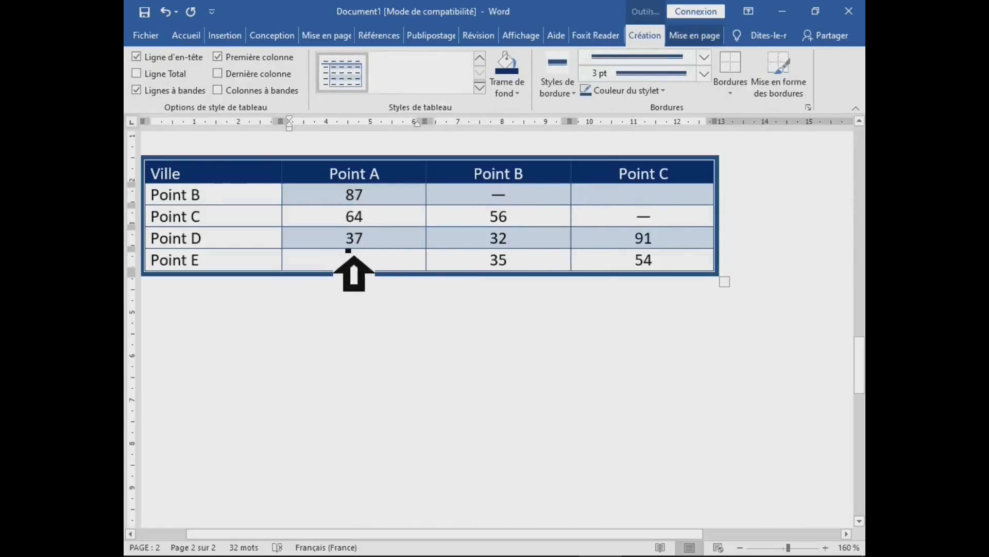
Insert a row below the "Point E" row and enter "total" in its first cell.
{"action": "left_click", "coordinate": [223, 268]}
{"action": "right_click", "coordinate": [184, 254]}
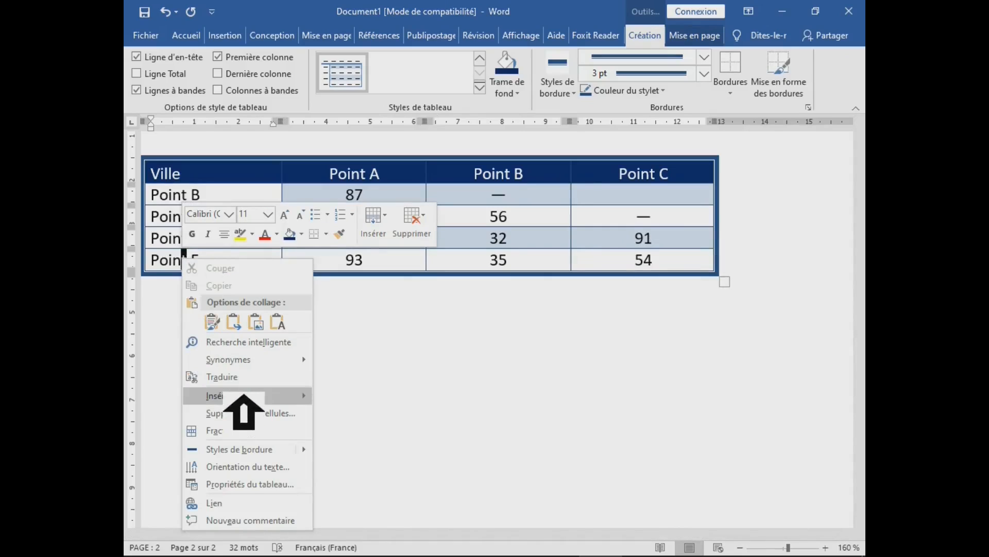
{"action": "mouse_move", "coordinate": [244, 396]}
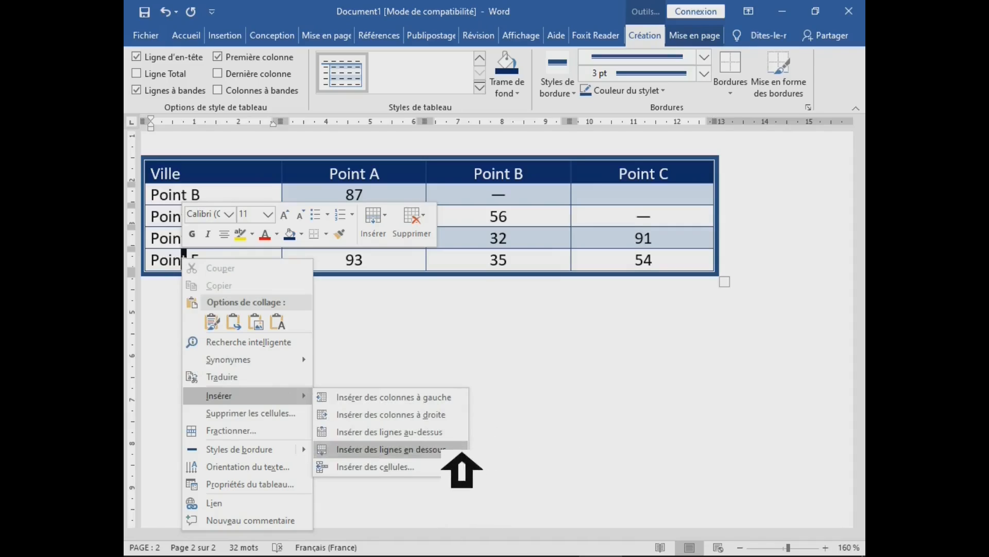
{"action": "left_click", "coordinate": [460, 453]}
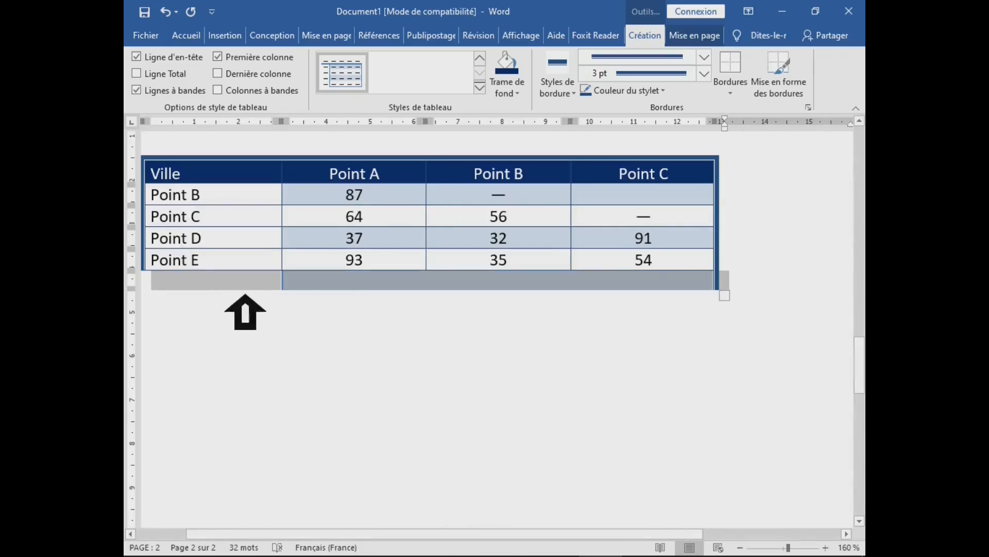
{"action": "left_click", "coordinate": [219, 283]}
{"action": "type", "text": "total"}
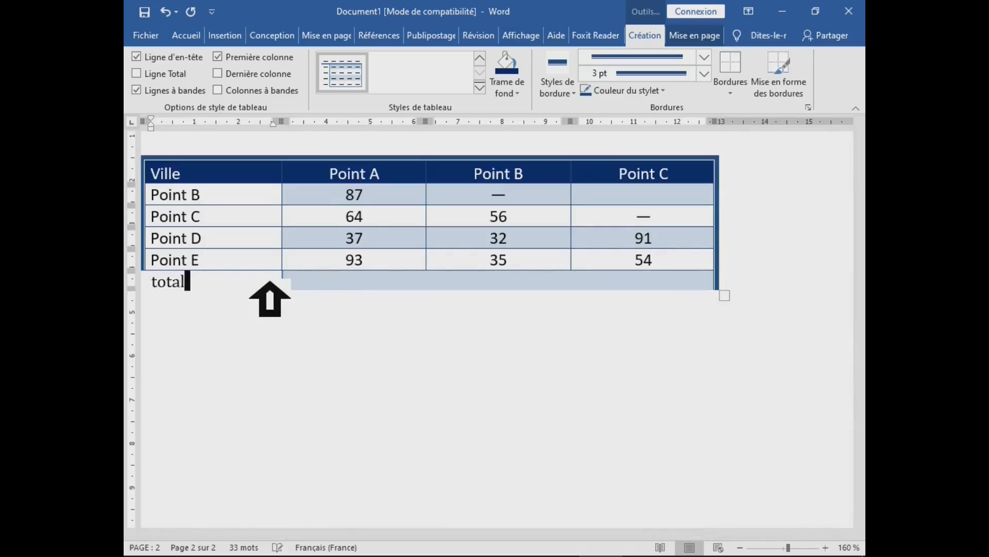
Insert the formula =SUM(ABOVE) in the "total" row's cell under "Point A".
{"action": "left_click", "coordinate": [369, 283]}
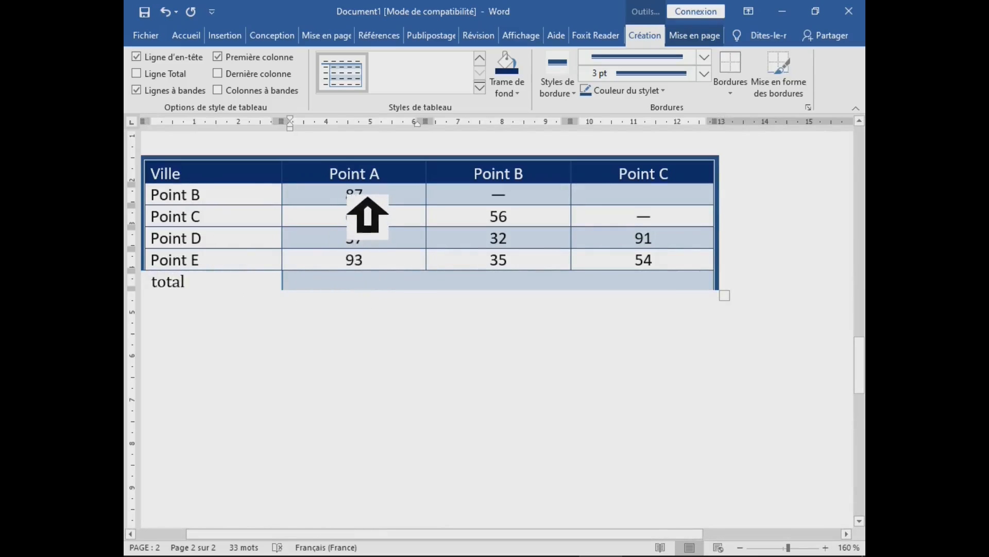
{"action": "left_click_drag", "start_coordinate": [367, 196], "coordinate": [364, 261]}
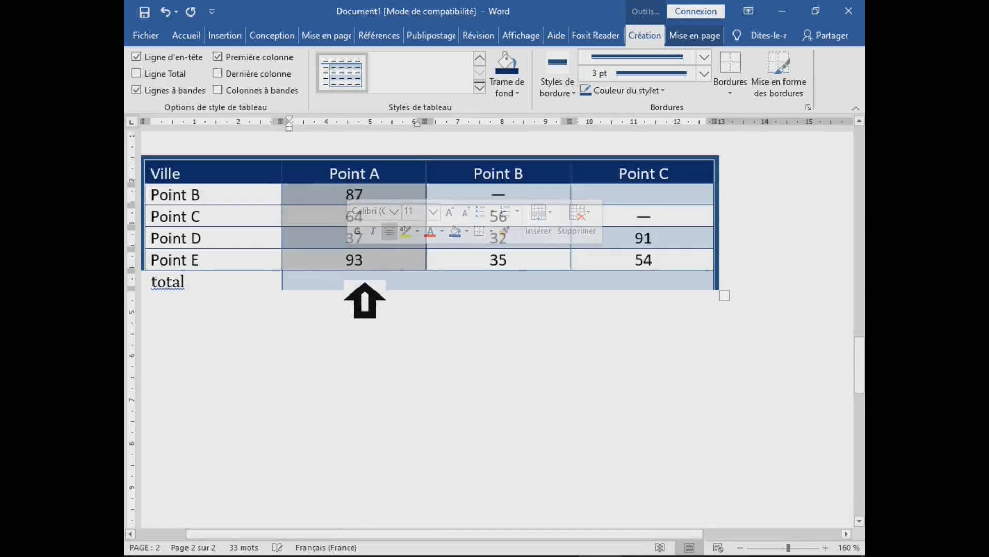
{"action": "left_click", "coordinate": [359, 285]}
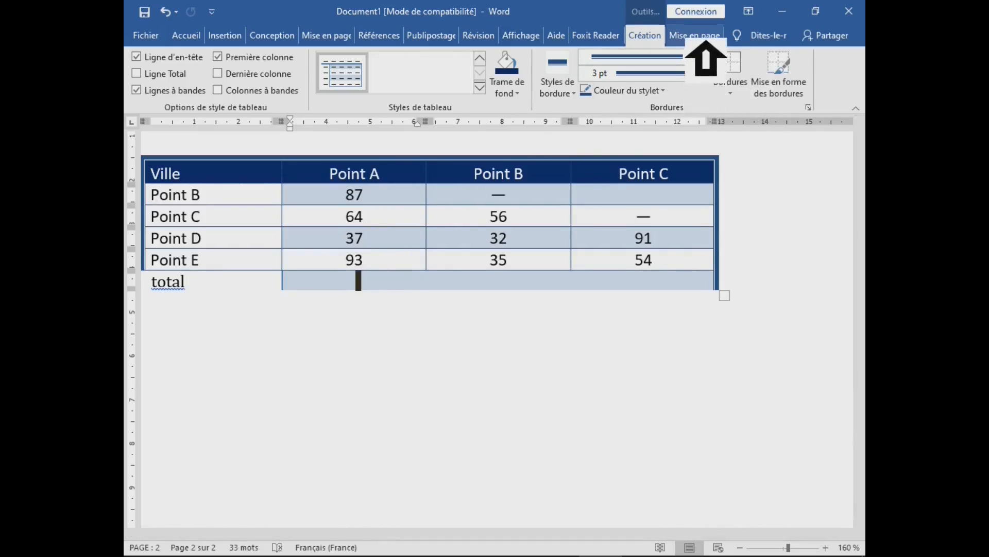
{"action": "left_click", "coordinate": [705, 40]}
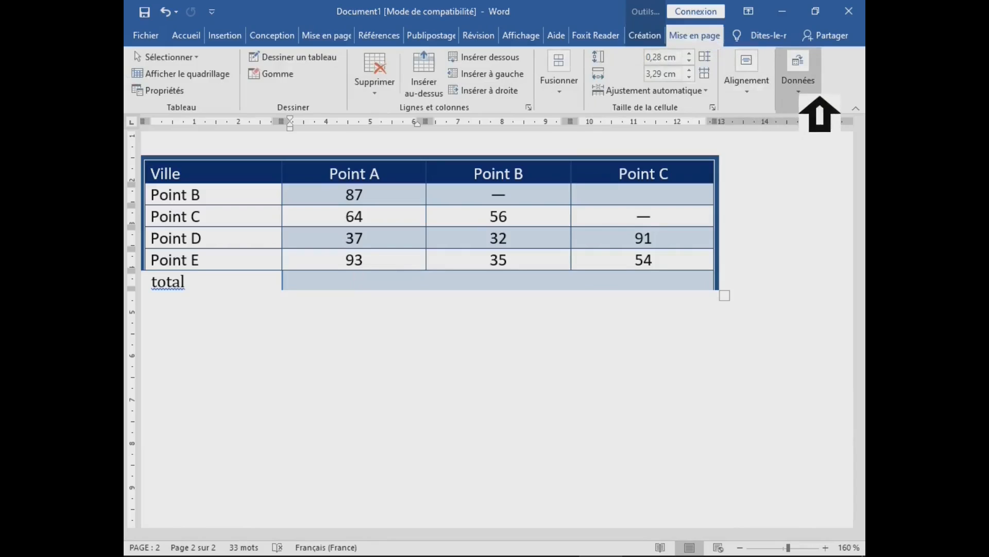
{"action": "left_click", "coordinate": [818, 99]}
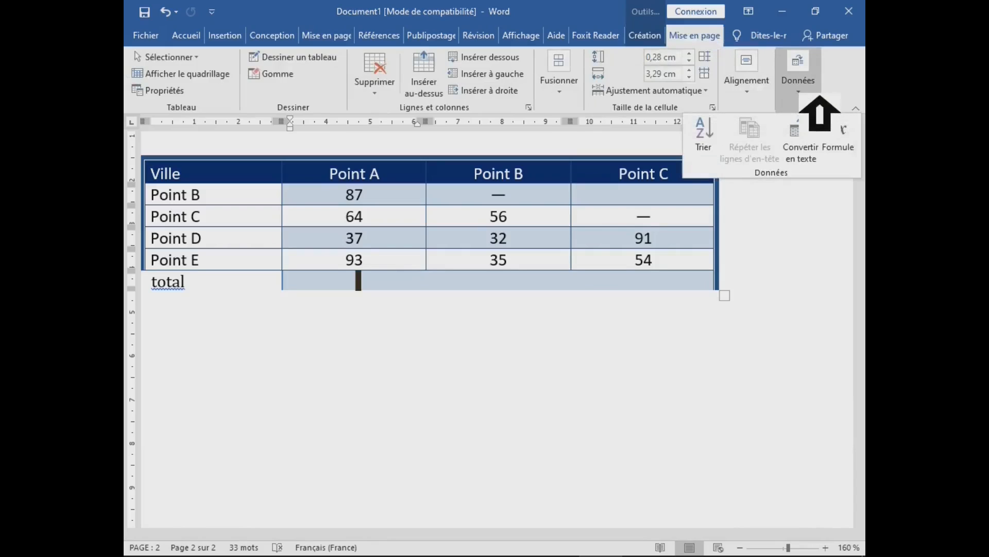
{"action": "left_click", "coordinate": [845, 147]}
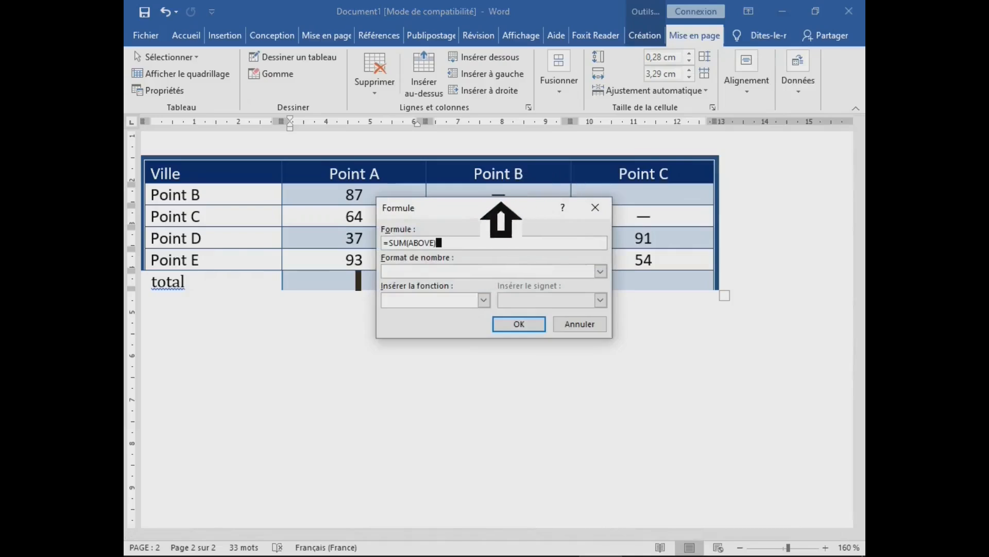
{"action": "left_click_drag", "start_coordinate": [501, 206], "coordinate": [539, 153]}
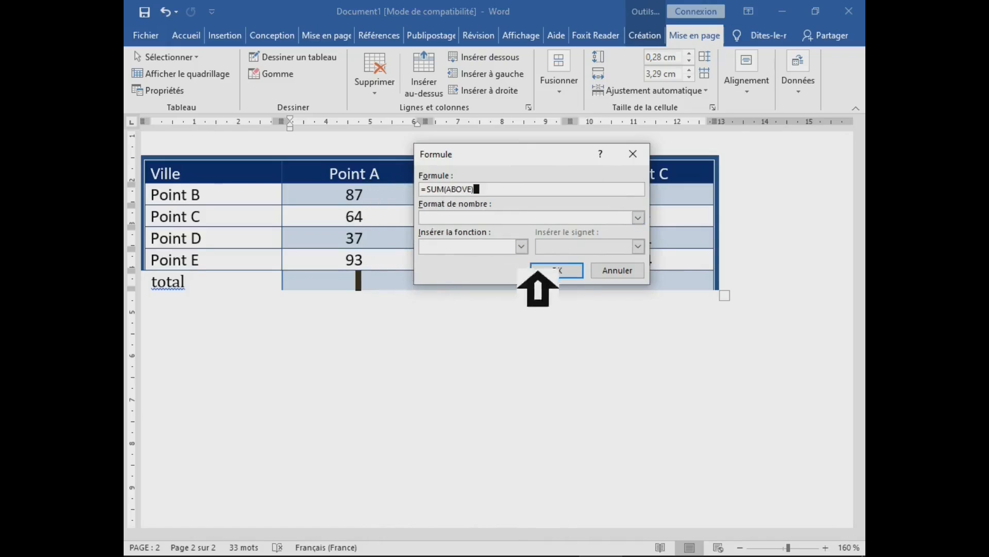
{"action": "left_click", "coordinate": [567, 273]}
Sum the "Point B" column with a formula in its "total" row cell.
{"action": "left_click", "coordinate": [519, 281]}
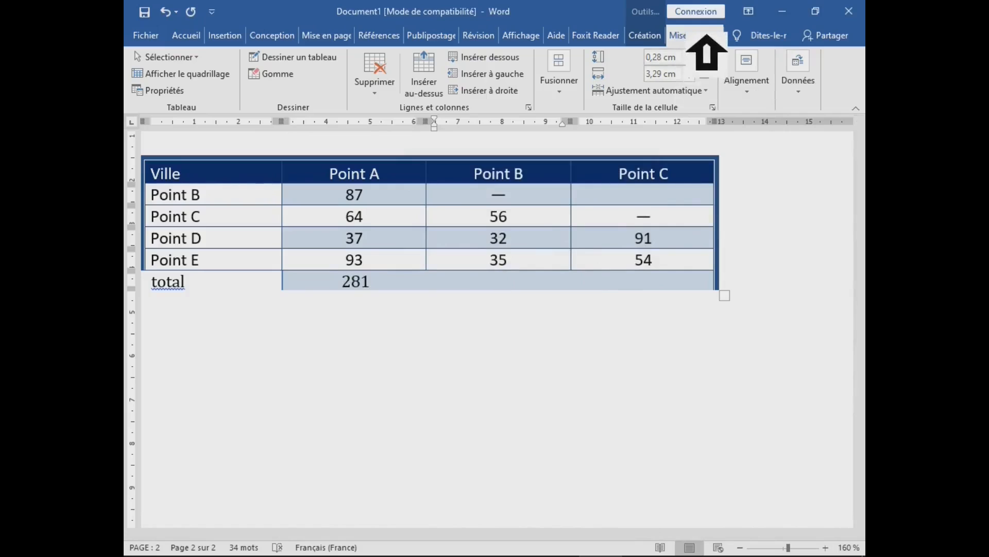
{"action": "left_click", "coordinate": [810, 86]}
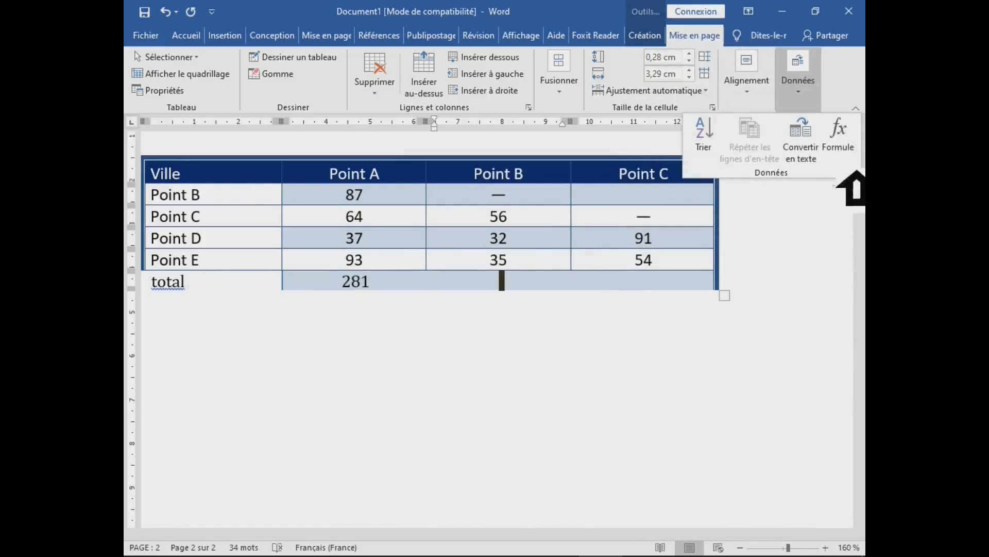
{"action": "left_click", "coordinate": [847, 142]}
{"action": "left_click", "coordinate": [567, 268]}
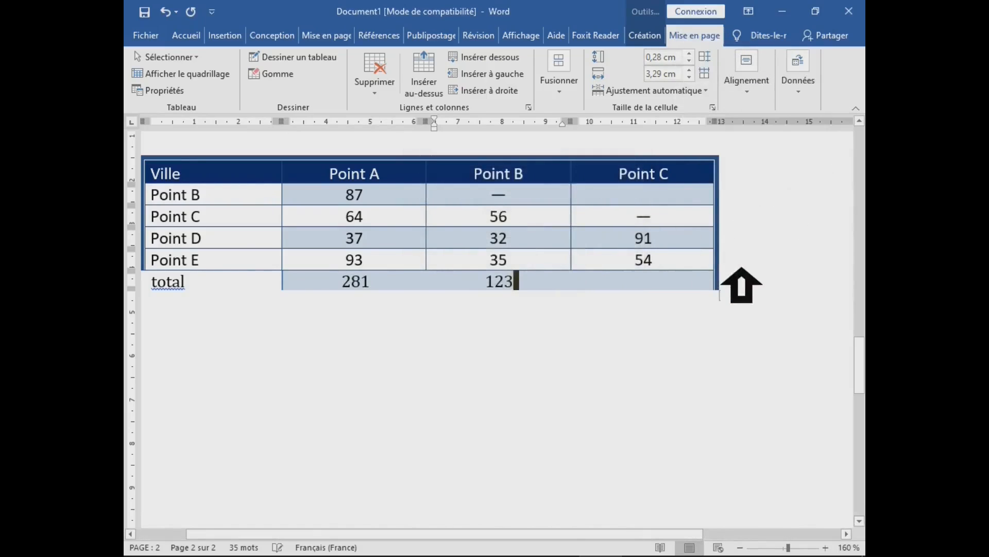
Insert the =SUM(ABOVE) formula in the "total" row's cell under "Point C".
{"action": "left_click", "coordinate": [652, 278]}
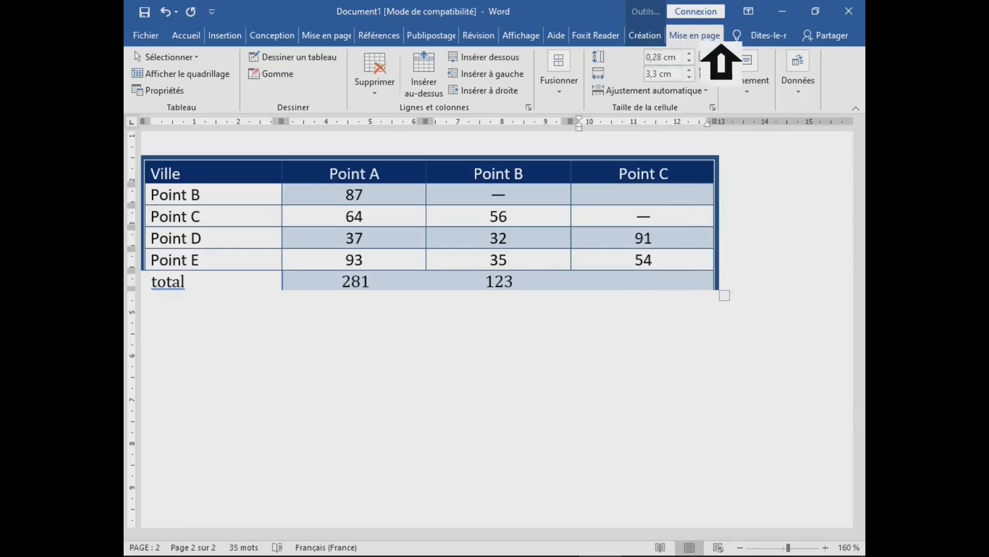
{"action": "left_click", "coordinate": [818, 98]}
{"action": "left_click", "coordinate": [842, 140]}
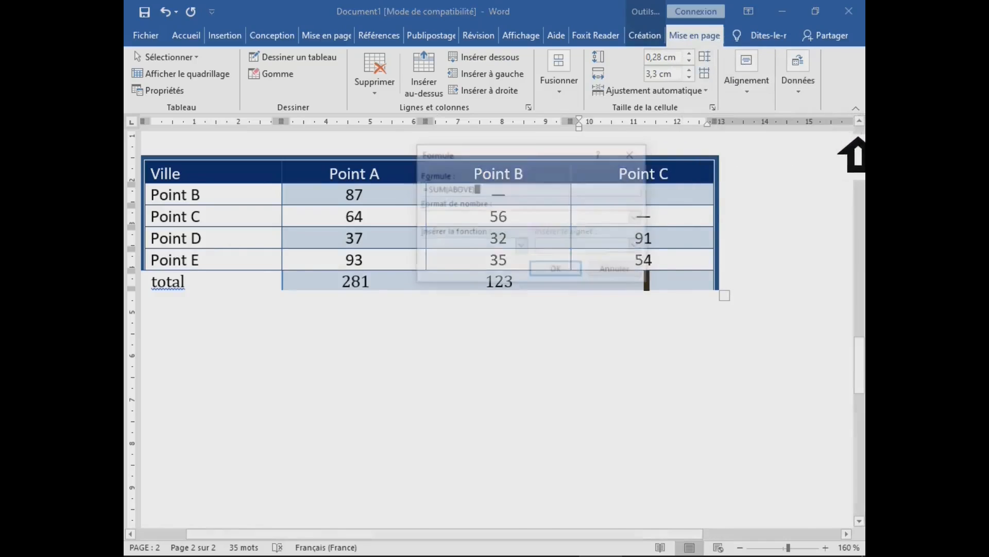
{"action": "left_click", "coordinate": [566, 270]}
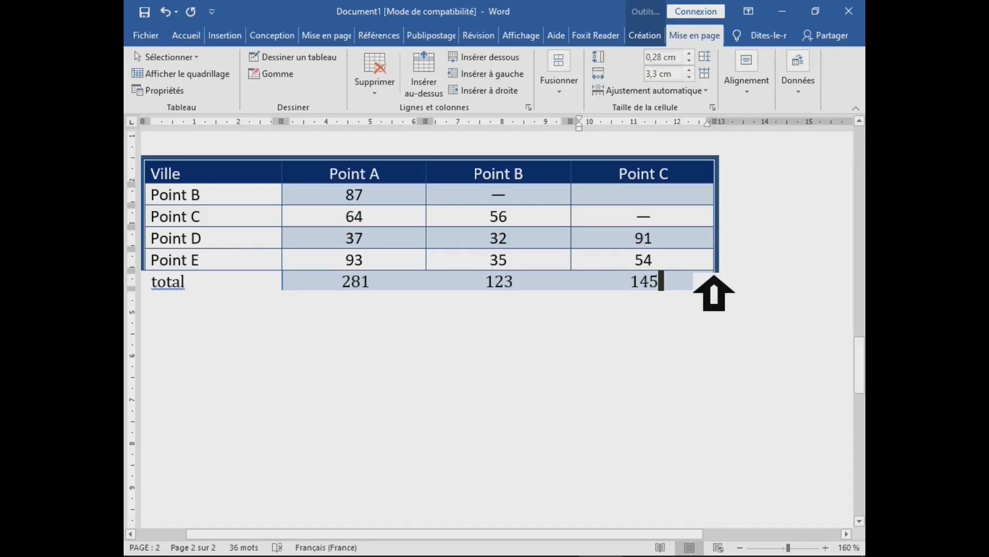
Add an empty row below the "total" row and undo that addition.
{"action": "key", "text": "Tab"}
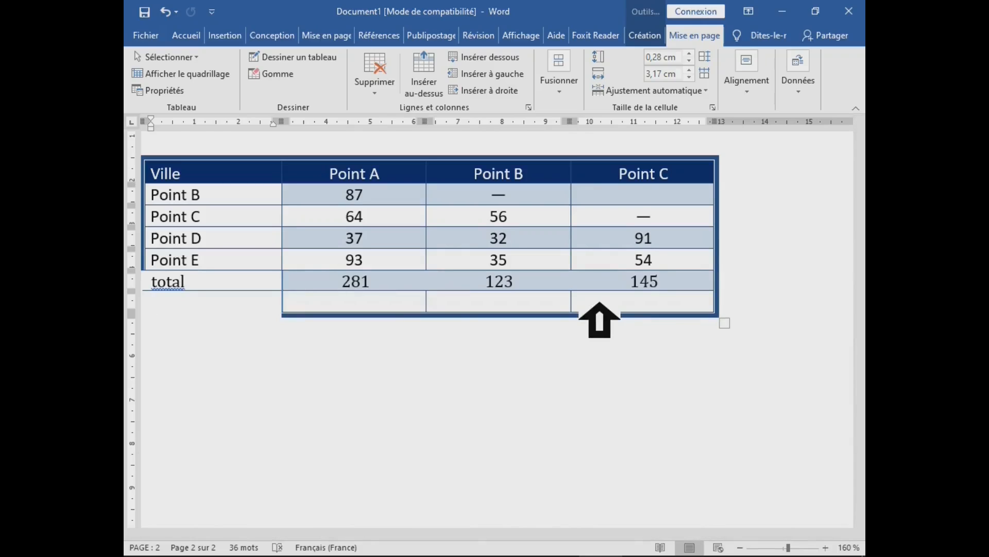
{"action": "key", "text": "ctrl+z"}
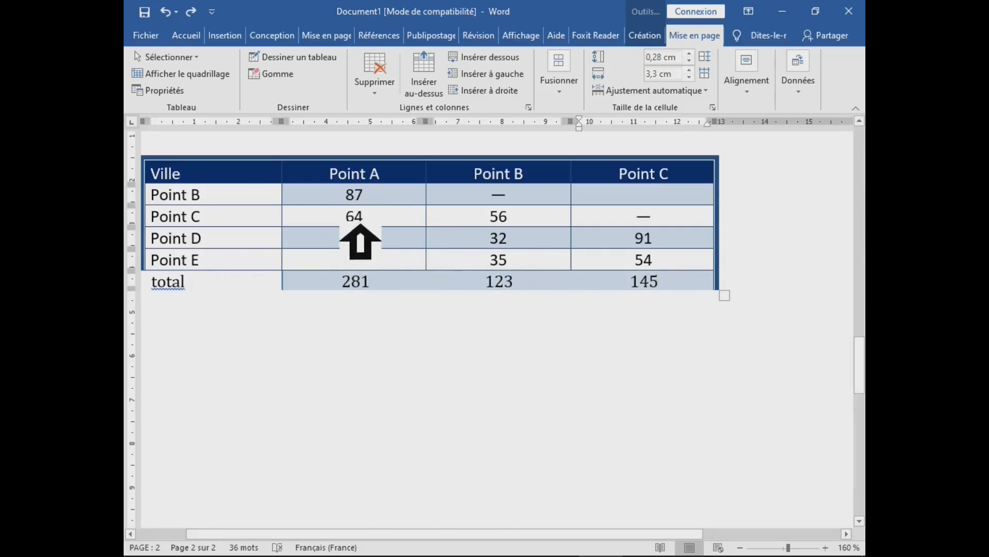
{"action": "left_click_drag", "start_coordinate": [361, 223], "coordinate": [641, 217]}
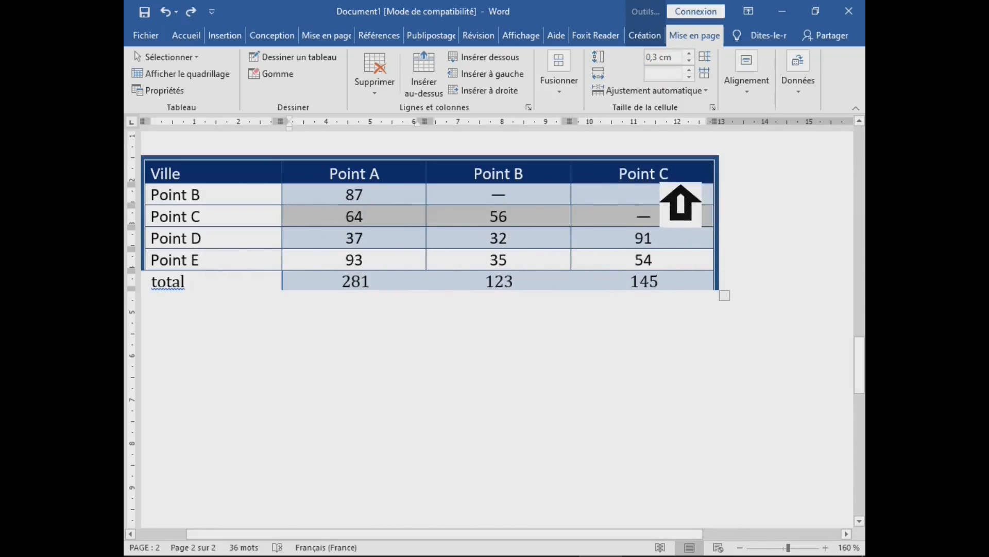
Insert a new column after the "Point C" column of the table.
{"action": "left_click", "coordinate": [664, 173]}
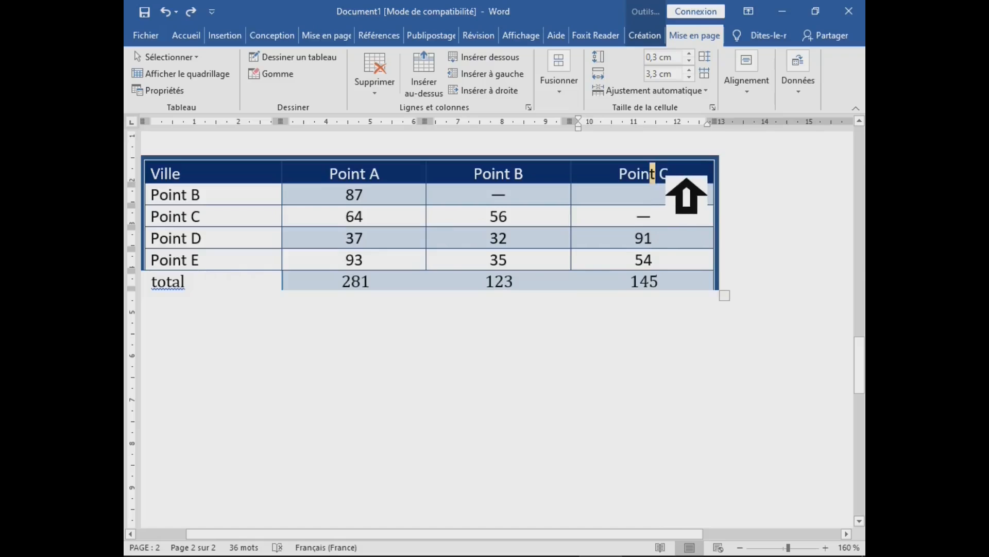
{"action": "right_click", "coordinate": [649, 176]}
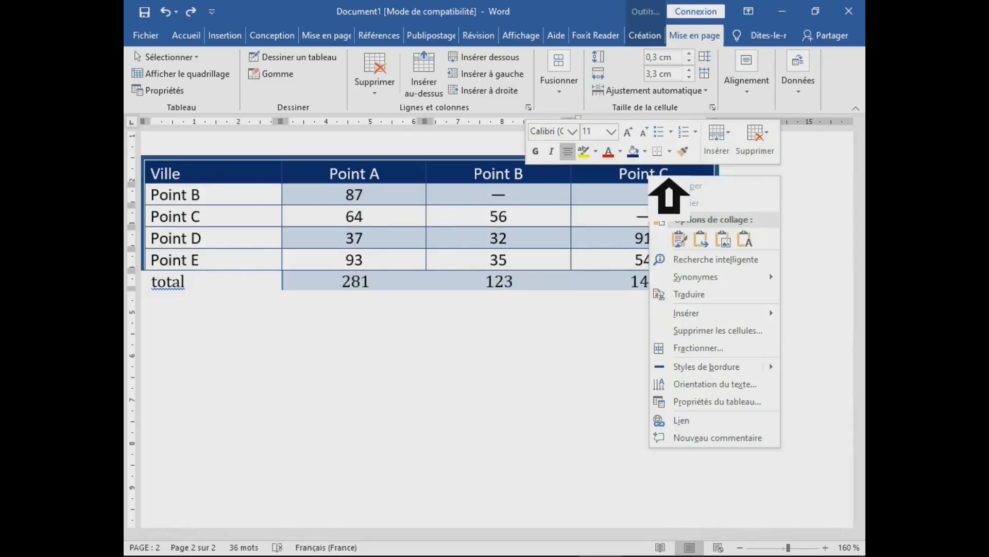
{"action": "mouse_move", "coordinate": [700, 317]}
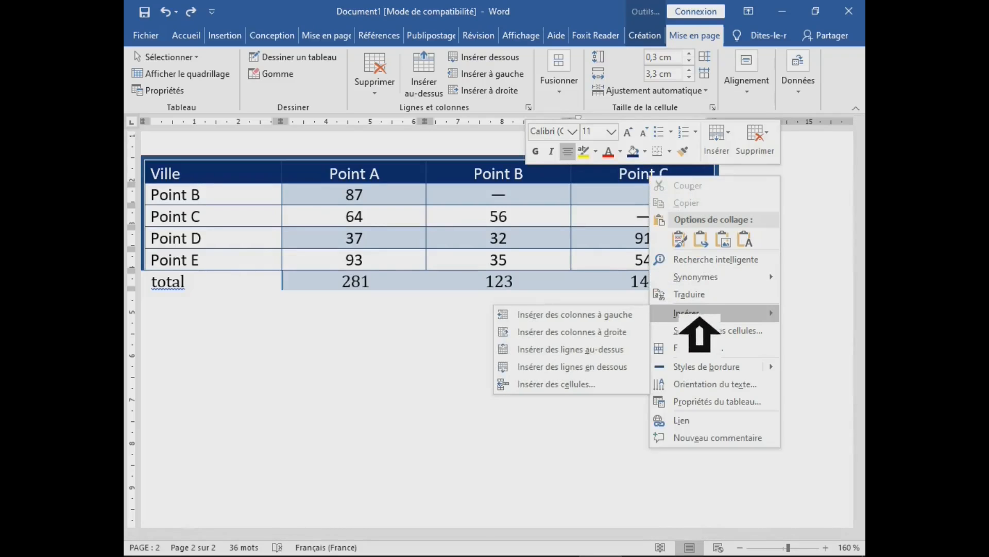
{"action": "left_click", "coordinate": [638, 335]}
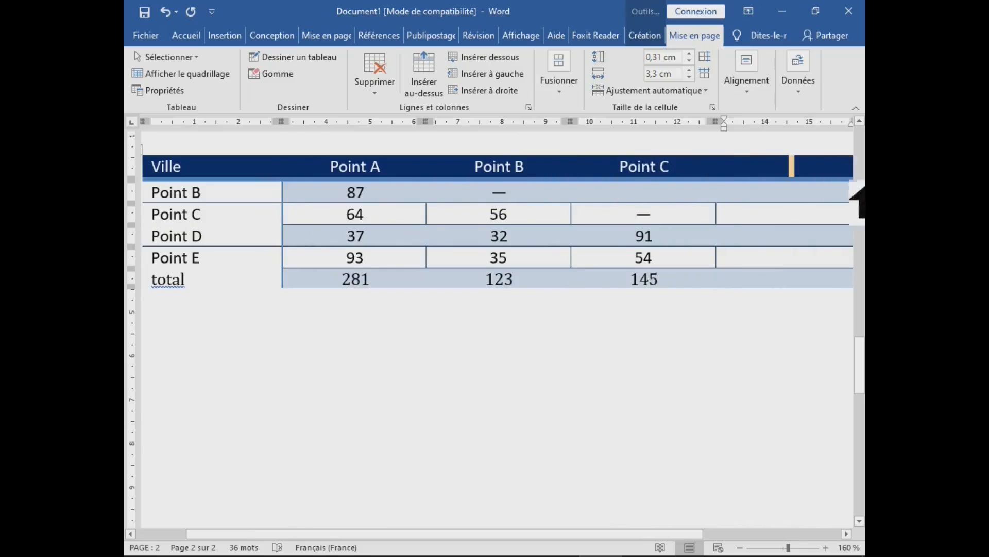
{"action": "left_click", "coordinate": [246, 180]}
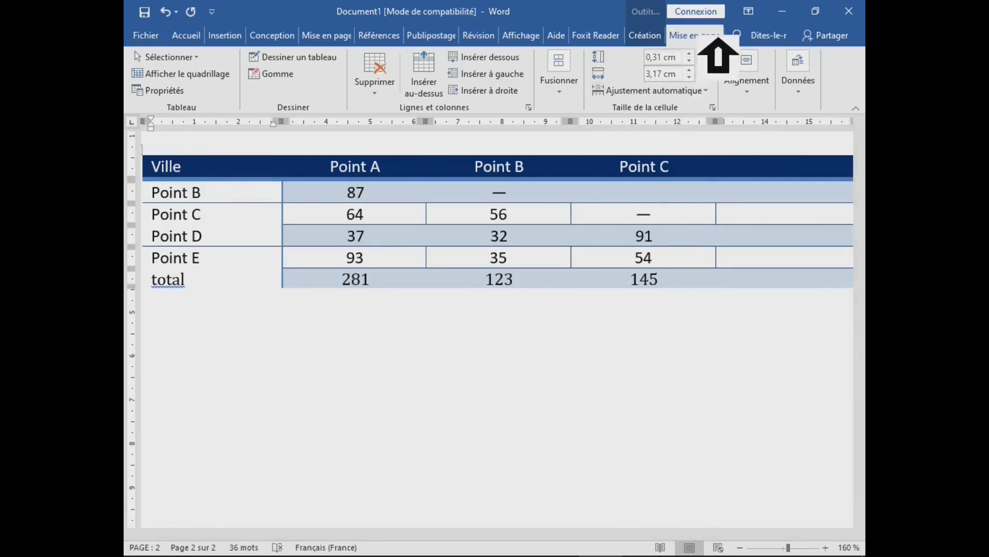
AutoFit the table's column widths to their contents.
{"action": "left_click", "coordinate": [711, 93]}
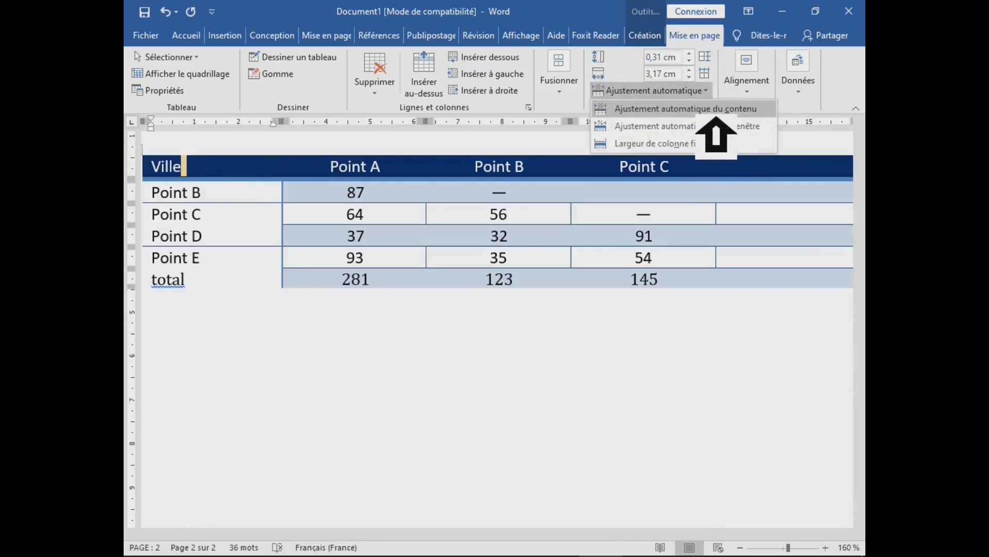
{"action": "left_click", "coordinate": [716, 110]}
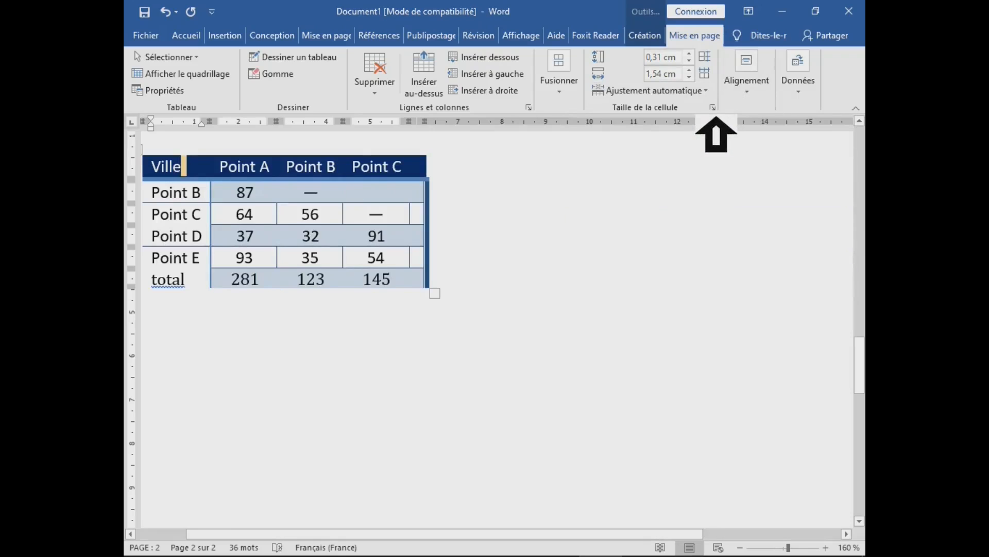
{"action": "left_click", "coordinate": [710, 91]}
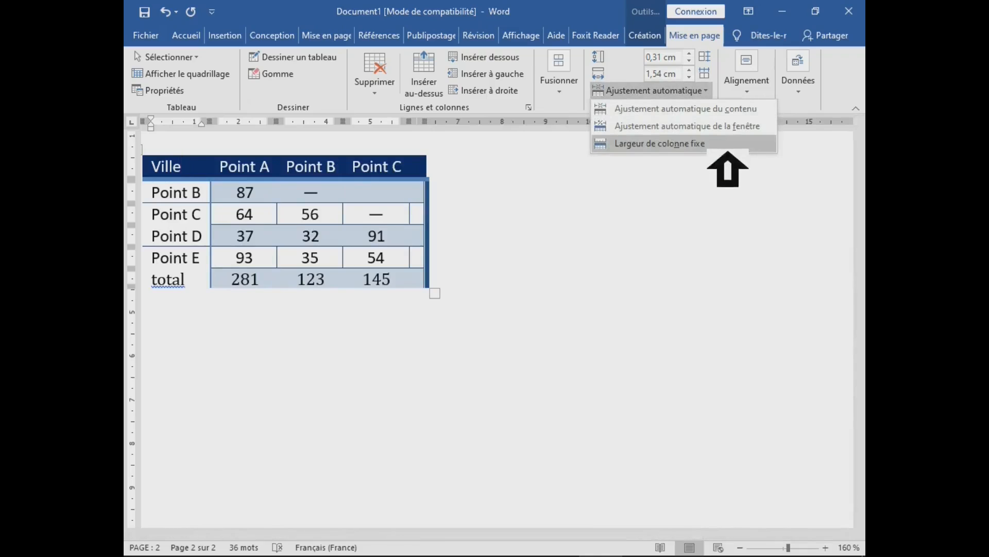
{"action": "left_click", "coordinate": [707, 88]}
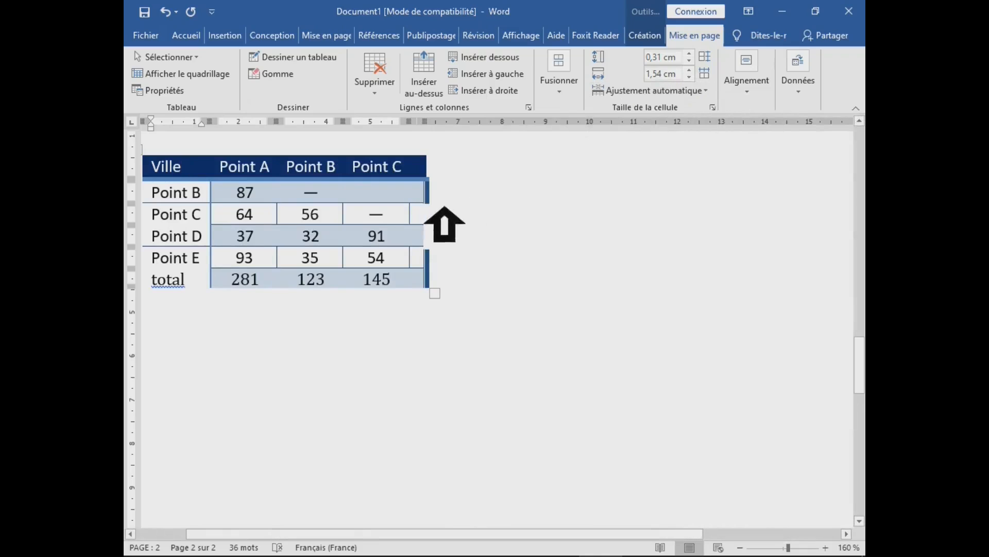
Widen the empty last column to about 2.37 cm and enter "moyenne" as its heading.
{"action": "left_click", "coordinate": [413, 199]}
{"action": "left_click", "coordinate": [491, 200]}
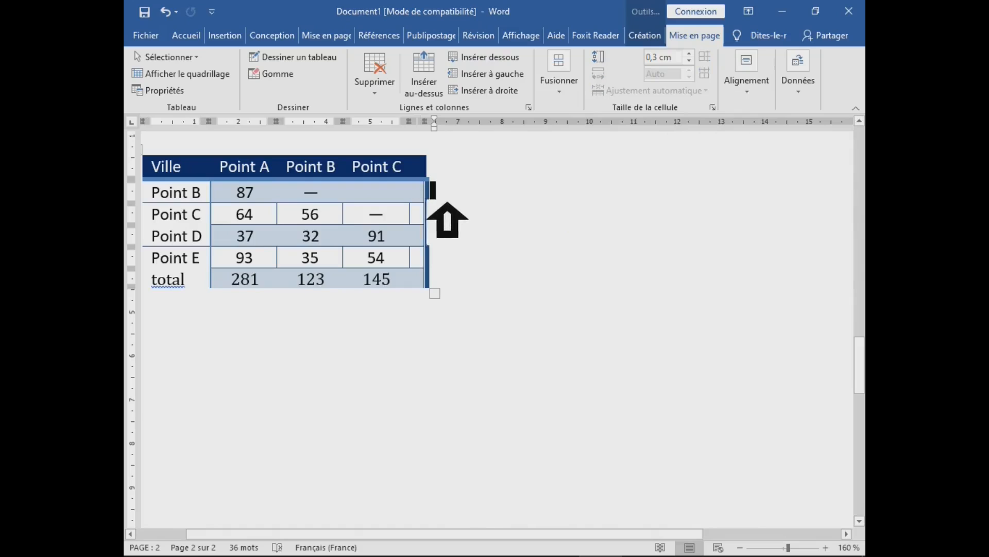
{"action": "key", "text": "ctrl+z"}
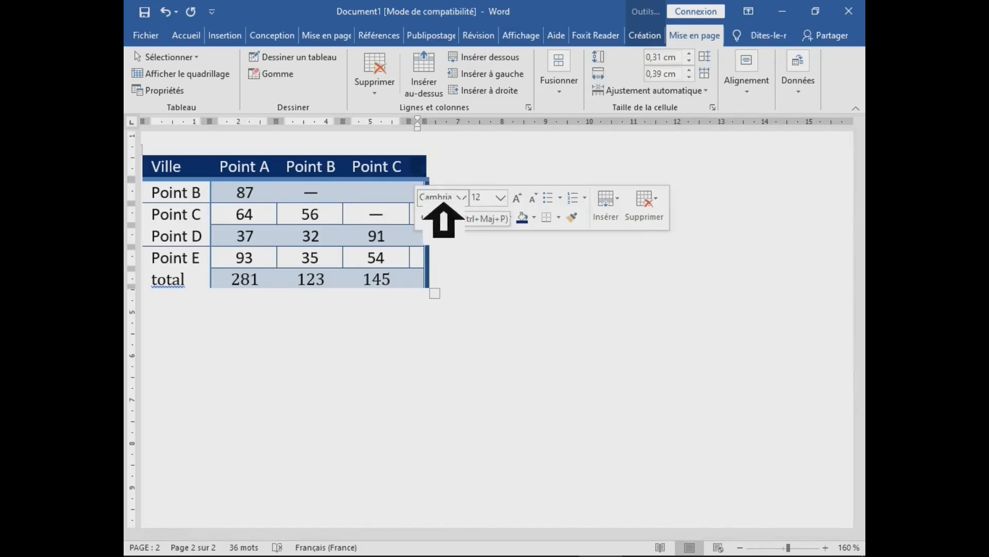
{"action": "left_click_drag", "start_coordinate": [445, 244], "coordinate": [531, 246]}
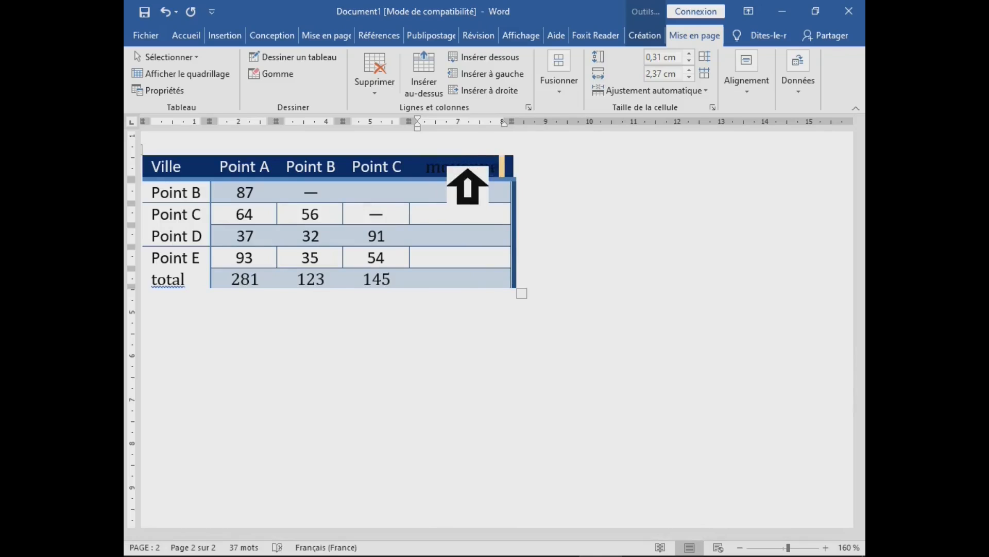
Change the font colour of the "moyenne" heading to standard yellow.
{"action": "double_click", "coordinate": [467, 170]}
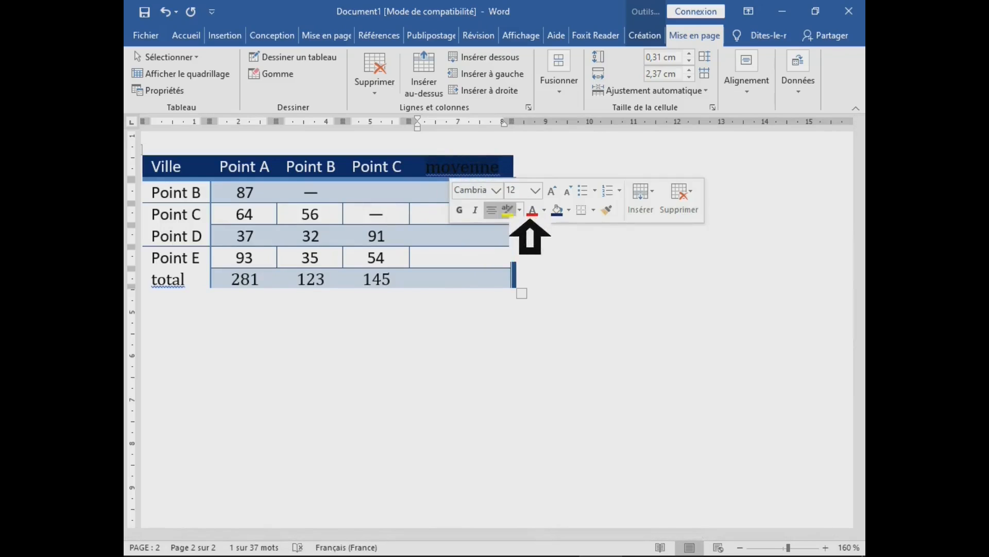
{"action": "left_click", "coordinate": [532, 211]}
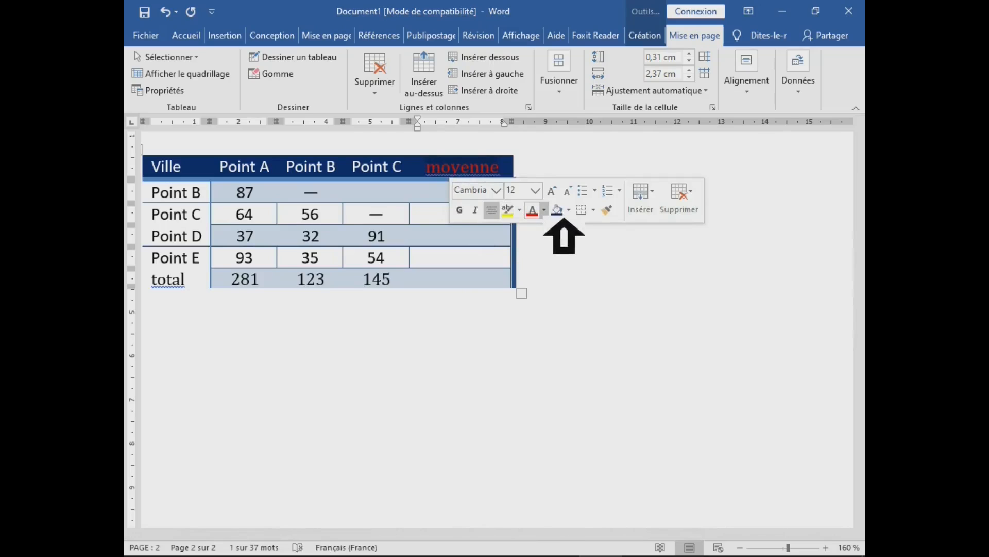
{"action": "left_click", "coordinate": [544, 210]}
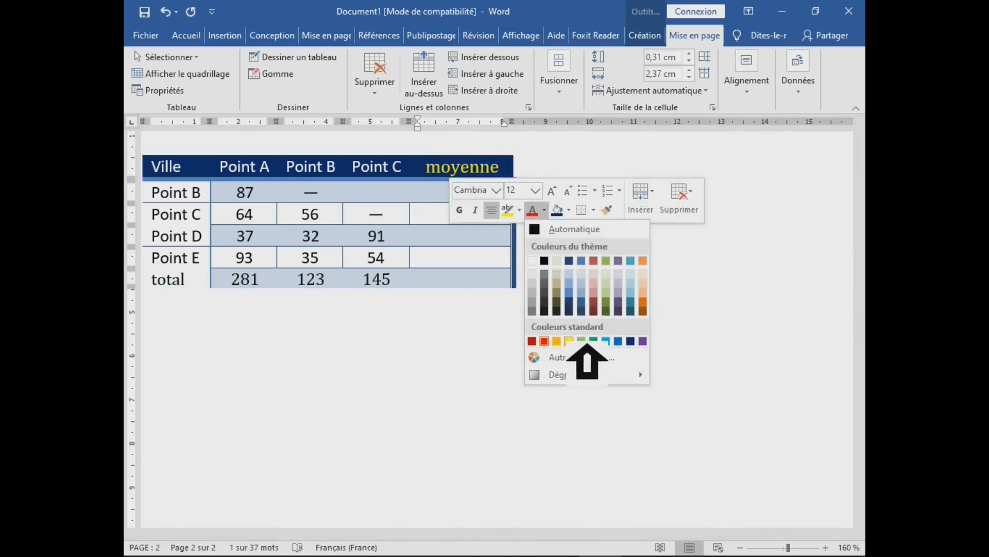
{"action": "left_click", "coordinate": [569, 341]}
{"action": "left_click", "coordinate": [495, 240]}
Insert the formula =average(LEFT) in the "moyenne" cell of the "Point B" row.
{"action": "left_click", "coordinate": [484, 199]}
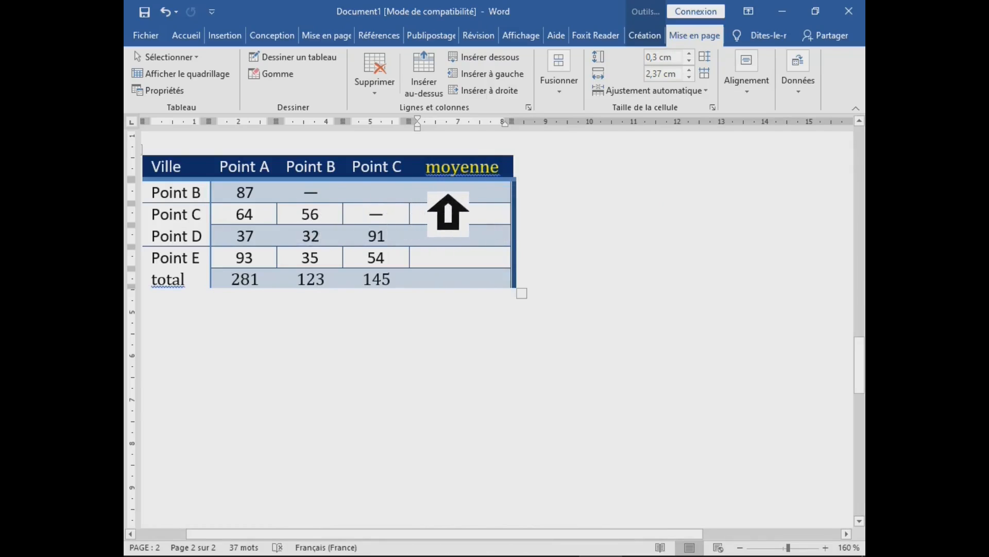
{"action": "double_click", "coordinate": [720, 37]}
{"action": "left_click", "coordinate": [705, 38]}
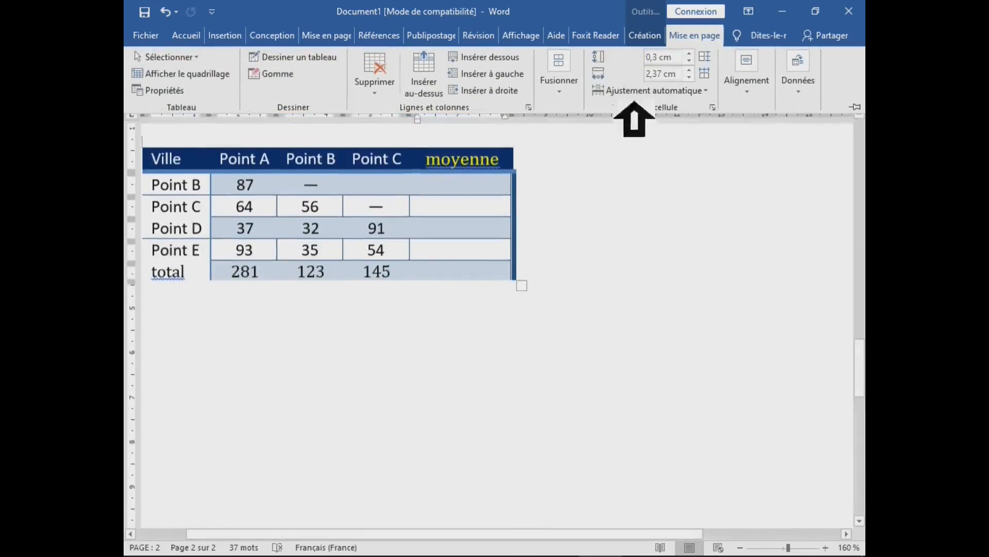
{"action": "left_click", "coordinate": [816, 93]}
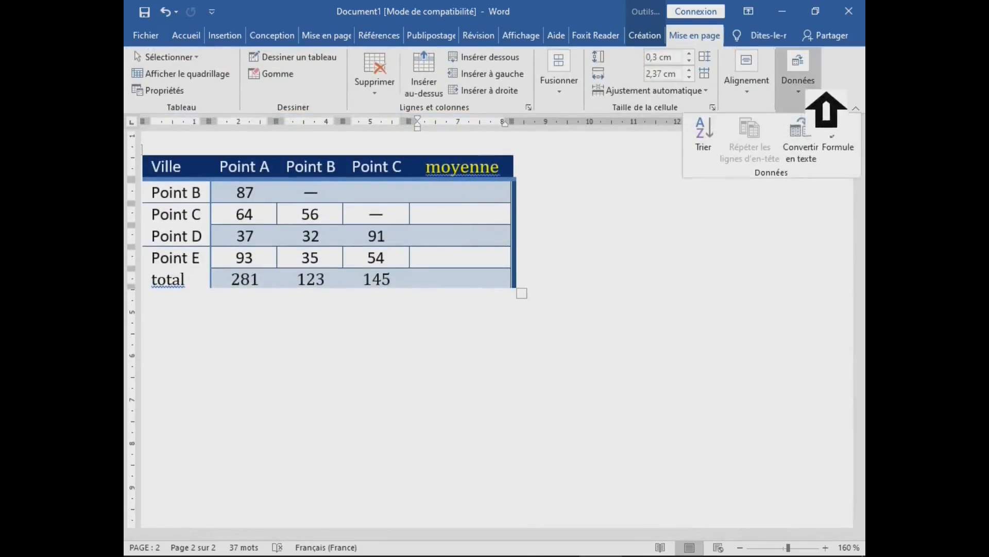
{"action": "left_click", "coordinate": [846, 135]}
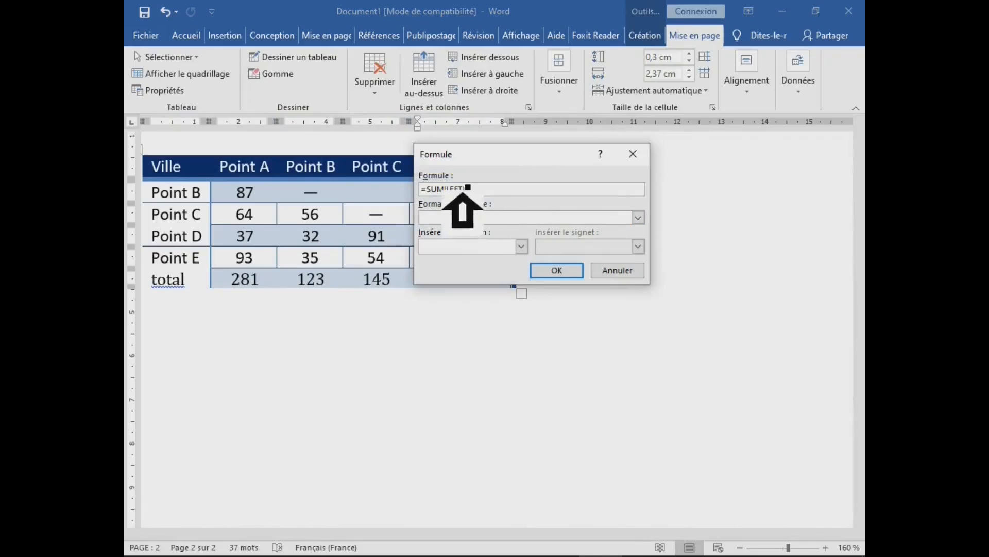
{"action": "left_click", "coordinate": [429, 190]}
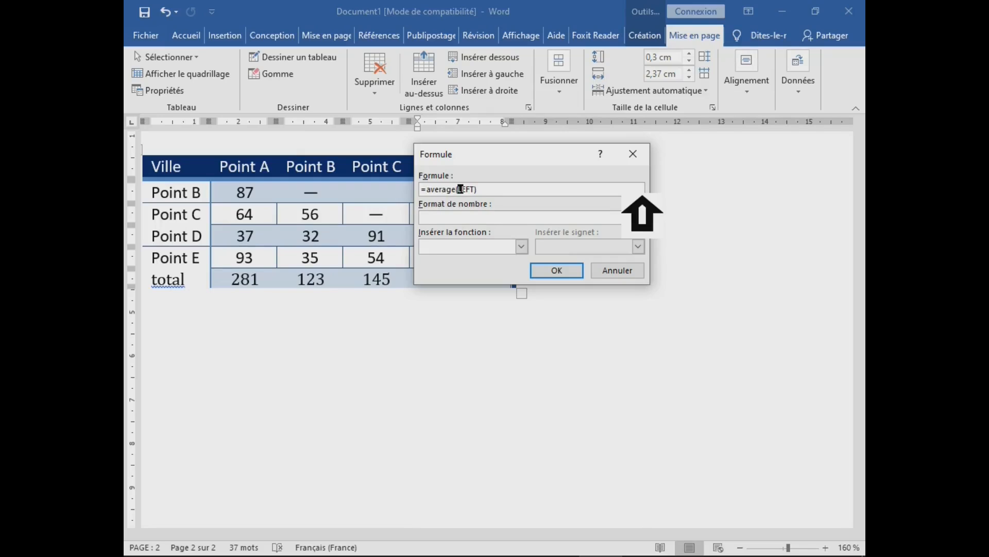
{"action": "left_click", "coordinate": [573, 269]}
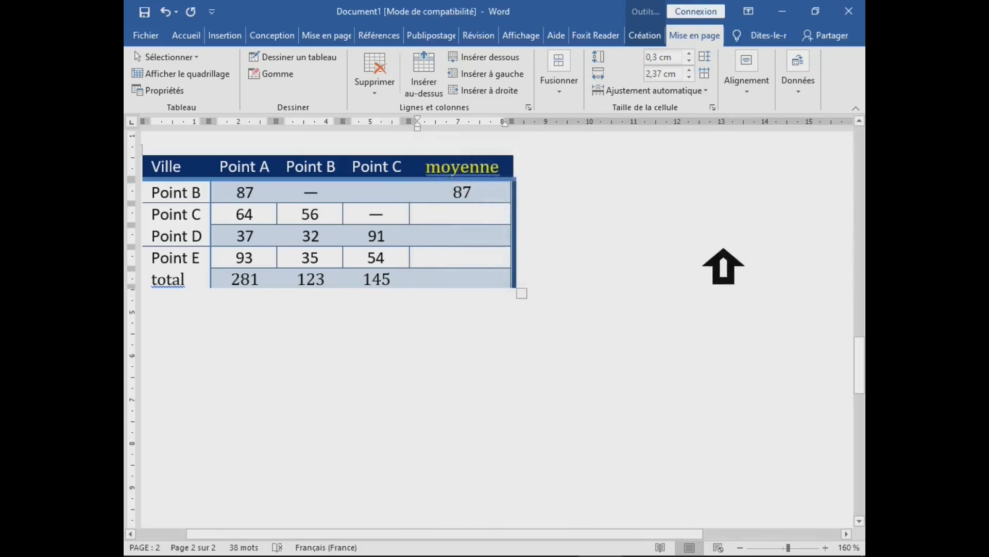
Insert the formula =average(left) in the "Point C" row's "moyenne" cell, copying its text for reuse.
{"action": "left_click", "coordinate": [484, 211]}
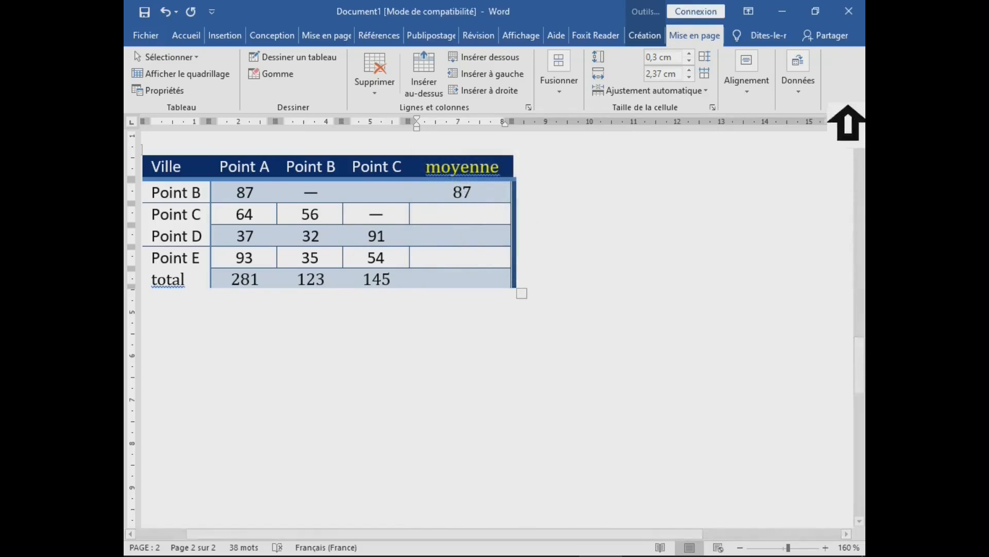
{"action": "left_click", "coordinate": [807, 87]}
{"action": "left_click", "coordinate": [852, 153]}
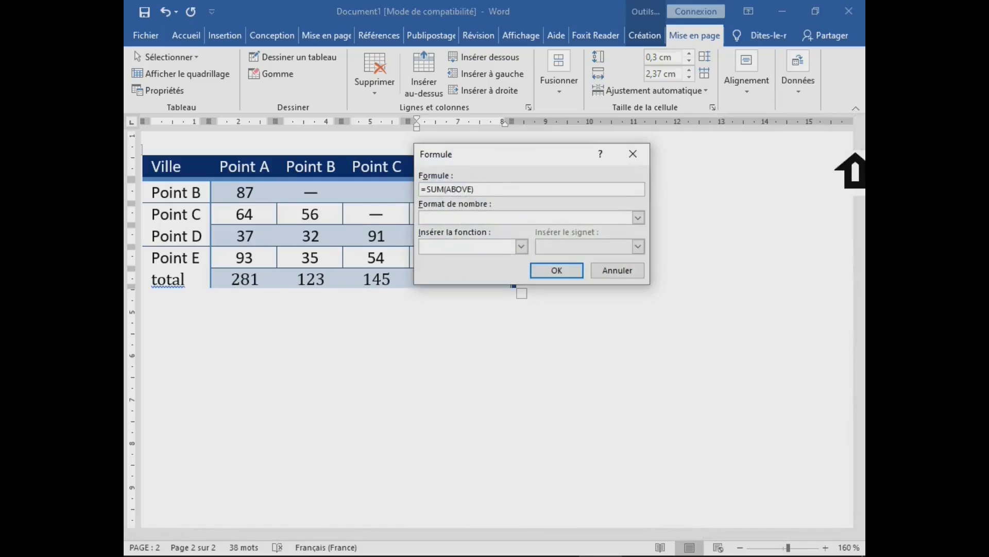
{"action": "left_click", "coordinate": [433, 189]}
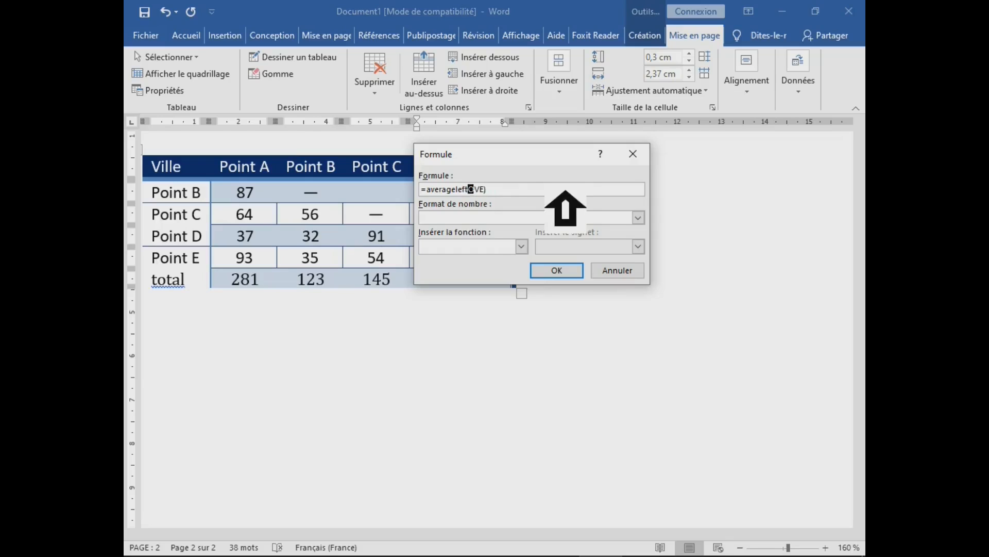
{"action": "left_click", "coordinate": [579, 188]}
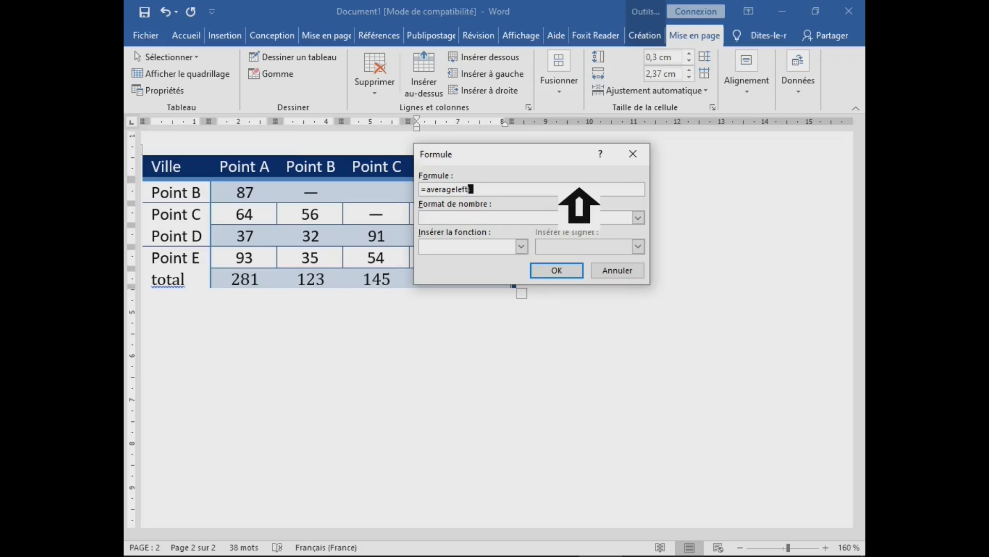
{"action": "left_click", "coordinate": [456, 191]}
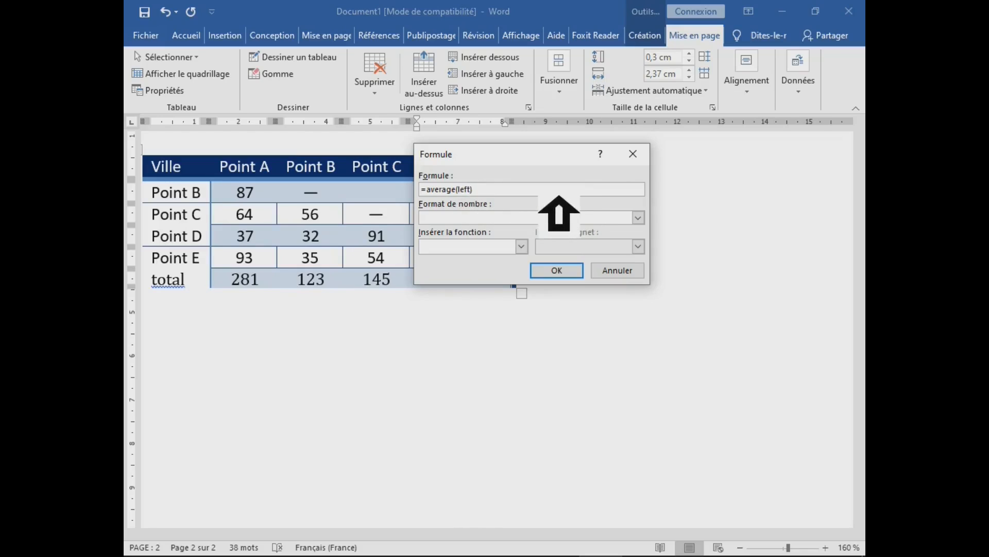
{"action": "left_click_drag", "start_coordinate": [560, 196], "coordinate": [419, 185]}
{"action": "key", "text": "ctrl+c"}
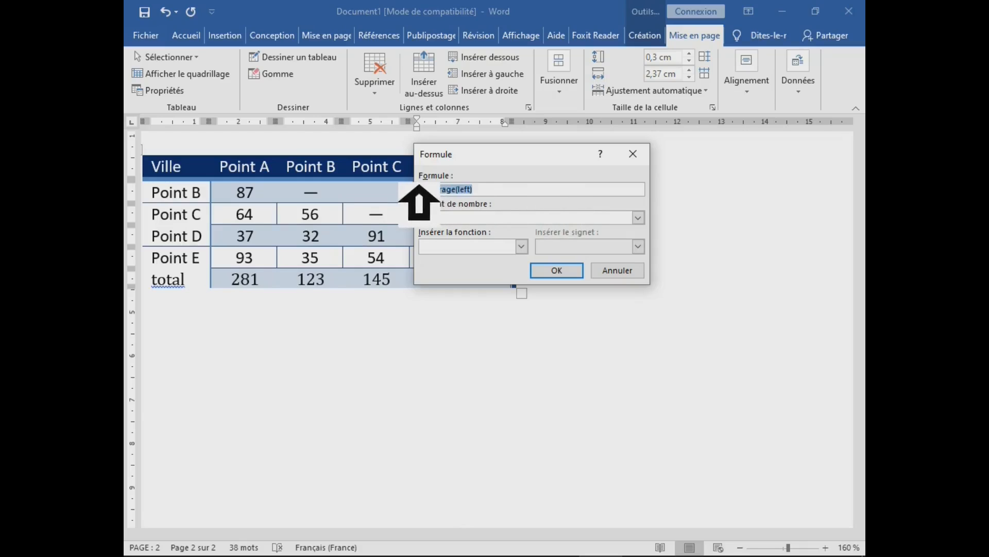
{"action": "left_click", "coordinate": [565, 273]}
Reuse the copied =average(left) formula in the "moyenne" cell of the "Point D" row.
{"action": "left_click", "coordinate": [499, 238]}
{"action": "left_click", "coordinate": [805, 96]}
{"action": "left_click", "coordinate": [840, 136]}
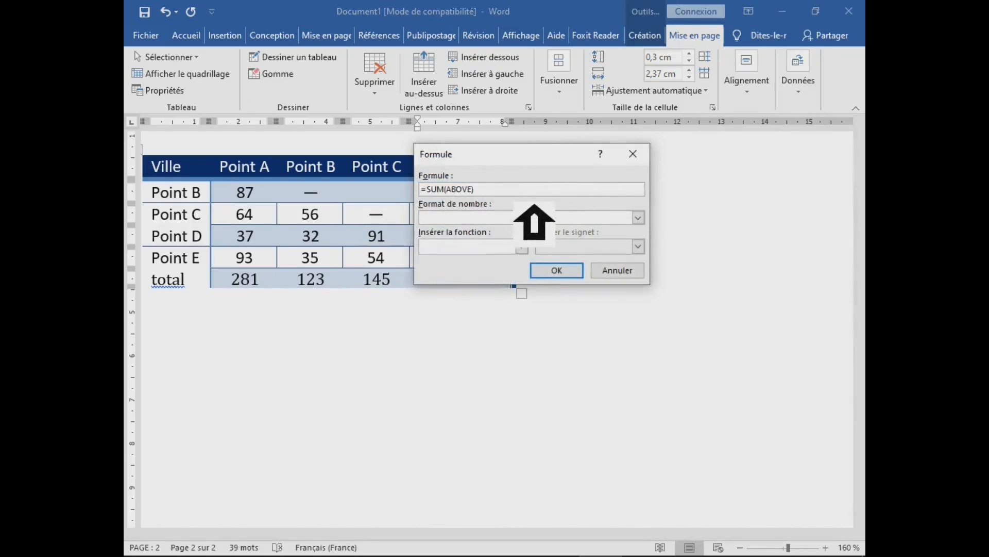
{"action": "left_click_drag", "start_coordinate": [526, 190], "coordinate": [395, 191]}
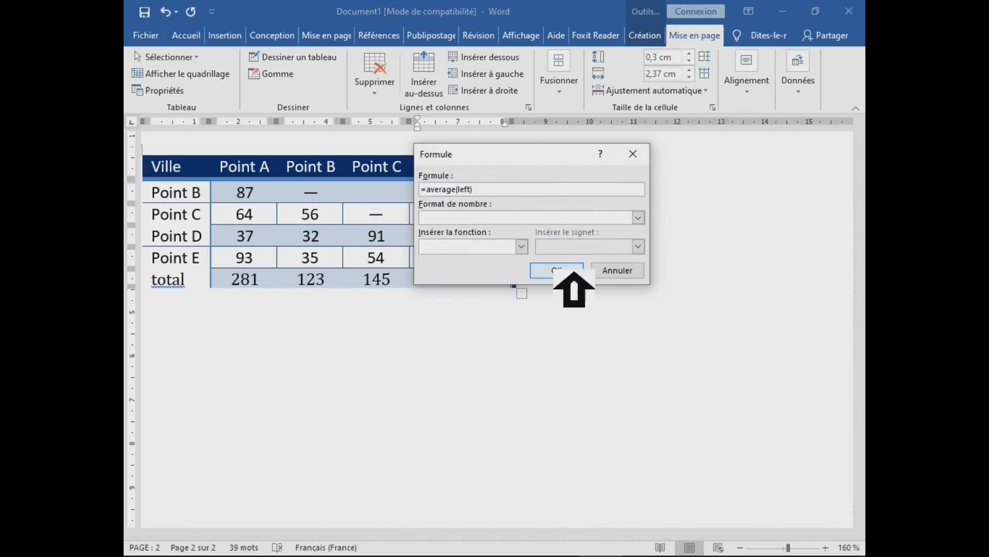
{"action": "left_click", "coordinate": [573, 270]}
Average the "Point E" row with the copied =average(left) formula in its "moyenne" cell.
{"action": "key", "text": "Down"}
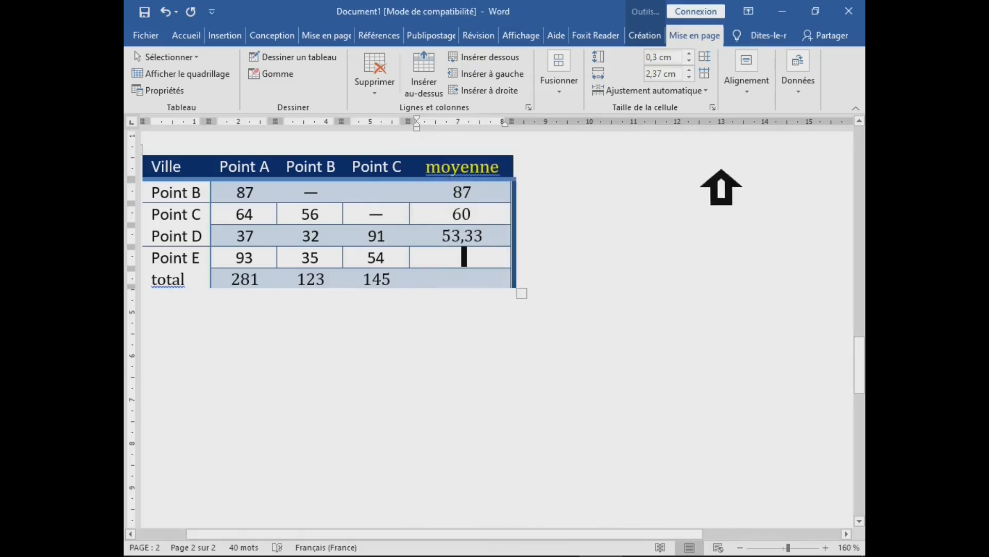
{"action": "left_click", "coordinate": [806, 98]}
{"action": "left_click", "coordinate": [839, 135]}
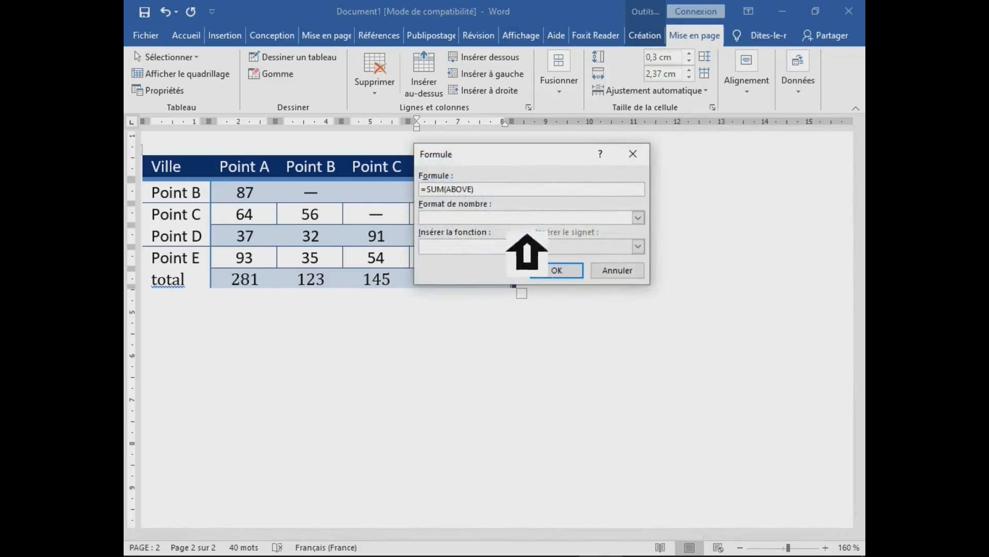
{"action": "left_click_drag", "start_coordinate": [521, 195], "coordinate": [422, 193]}
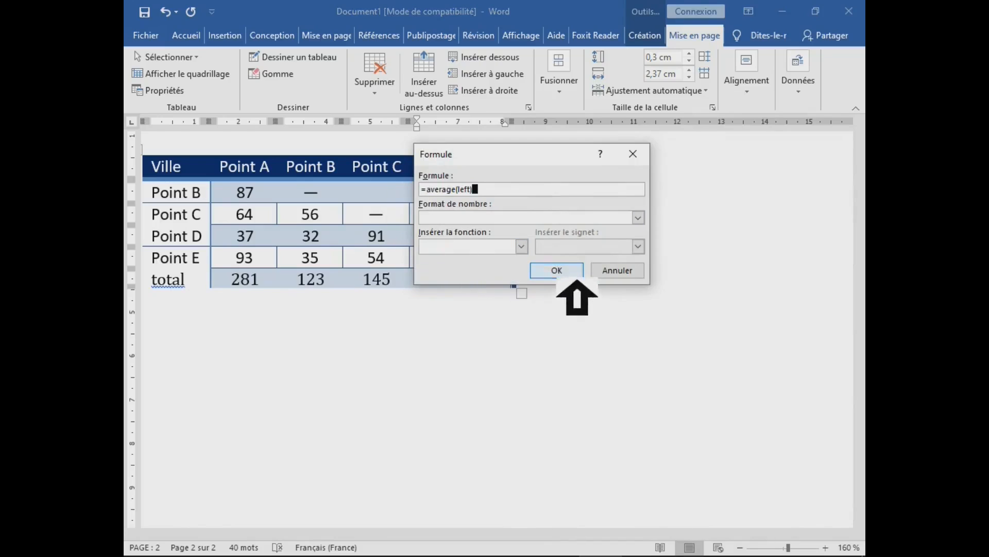
{"action": "left_click", "coordinate": [566, 272]}
Replace the suggested formula with the copied =average(left) and insert it in the "total" row's "moyenne" cell.
{"action": "left_click", "coordinate": [461, 281]}
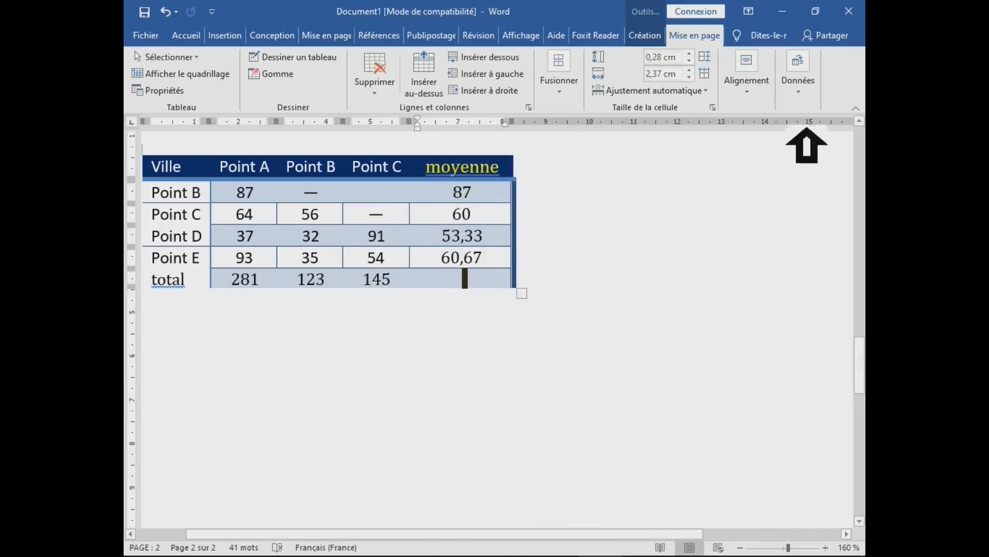
{"action": "left_click", "coordinate": [812, 87]}
{"action": "left_click", "coordinate": [842, 141]}
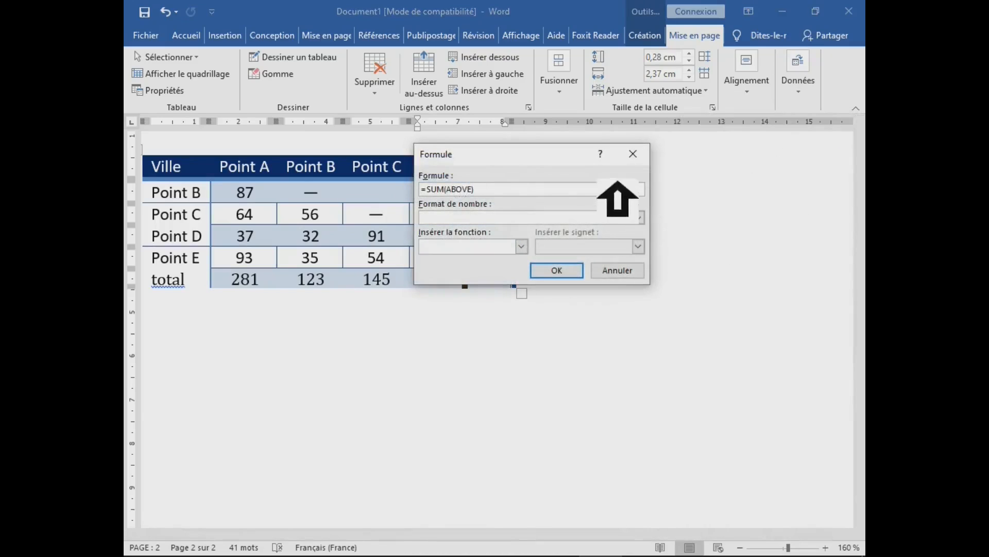
{"action": "left_click_drag", "start_coordinate": [519, 189], "coordinate": [410, 190]}
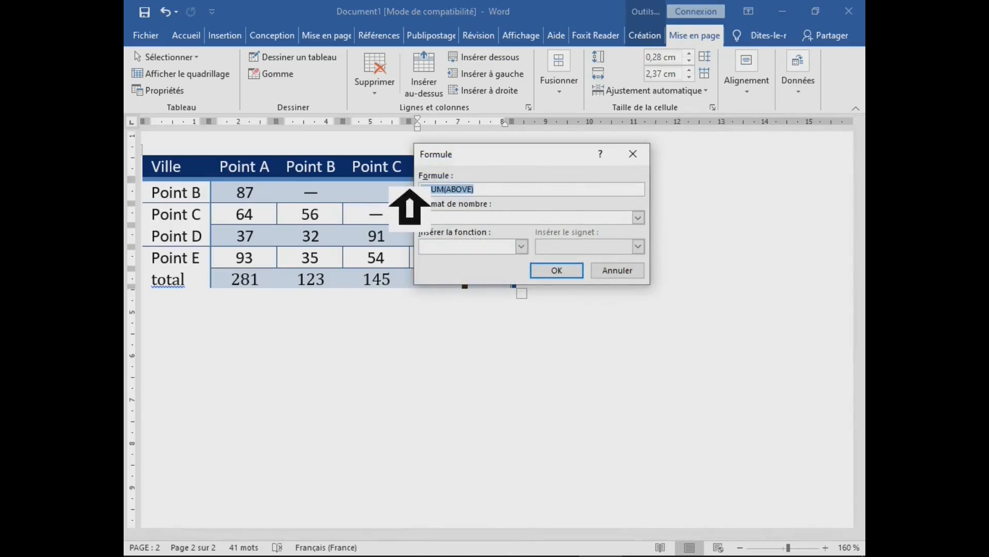
{"action": "key", "text": "ctrl+v"}
{"action": "left_click", "coordinate": [555, 267]}
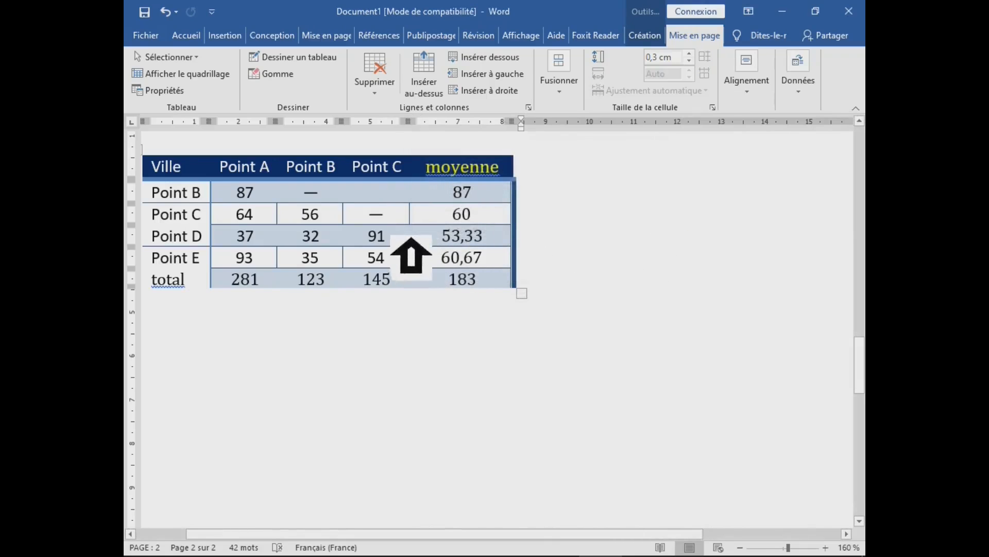
Replace the dash in the "Point B" row under "Point B" with 100 and select that row's "moyenne" value.
{"action": "left_click", "coordinate": [320, 196]}
{"action": "double_click", "coordinate": [328, 195]}
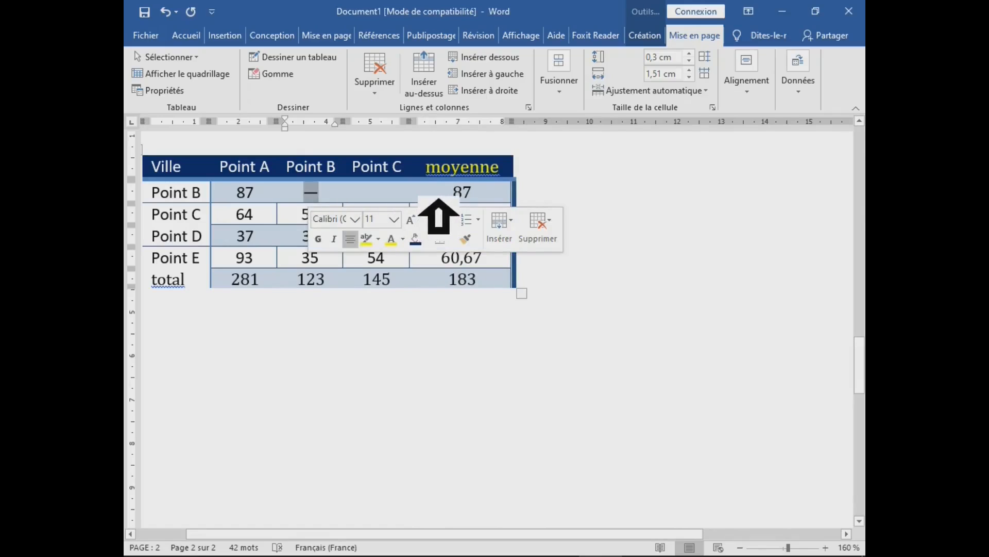
{"action": "type", "text": "100"}
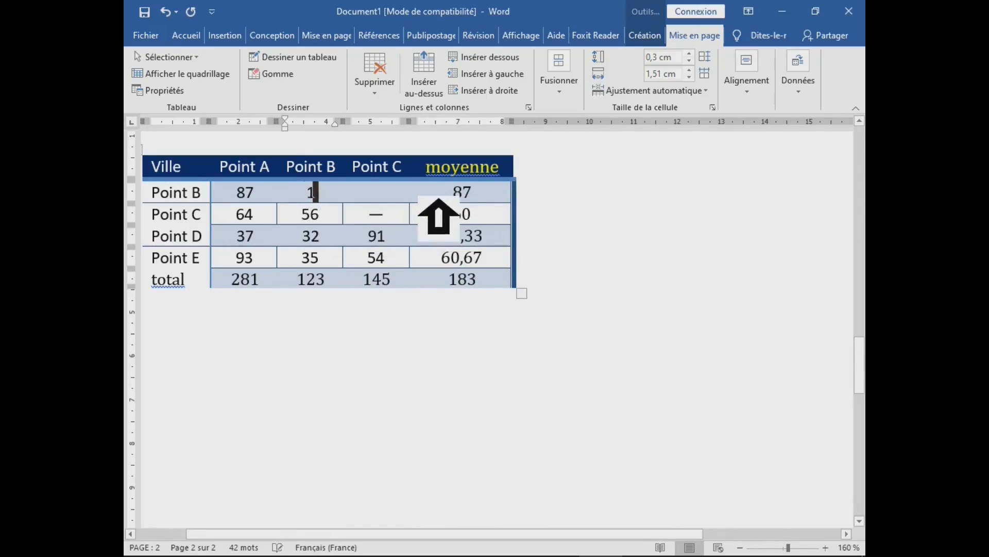
{"action": "left_click", "coordinate": [479, 255]}
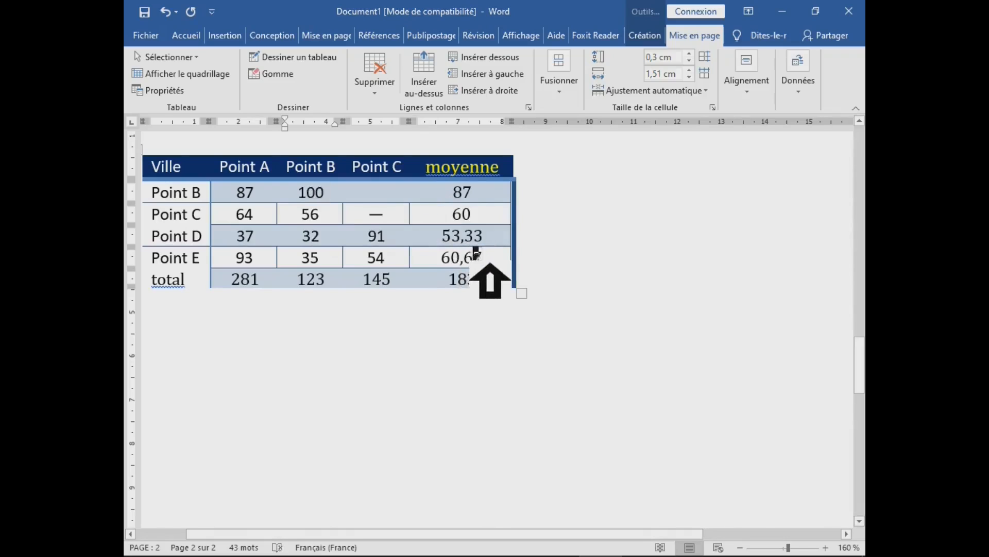
{"action": "left_click", "coordinate": [466, 196]}
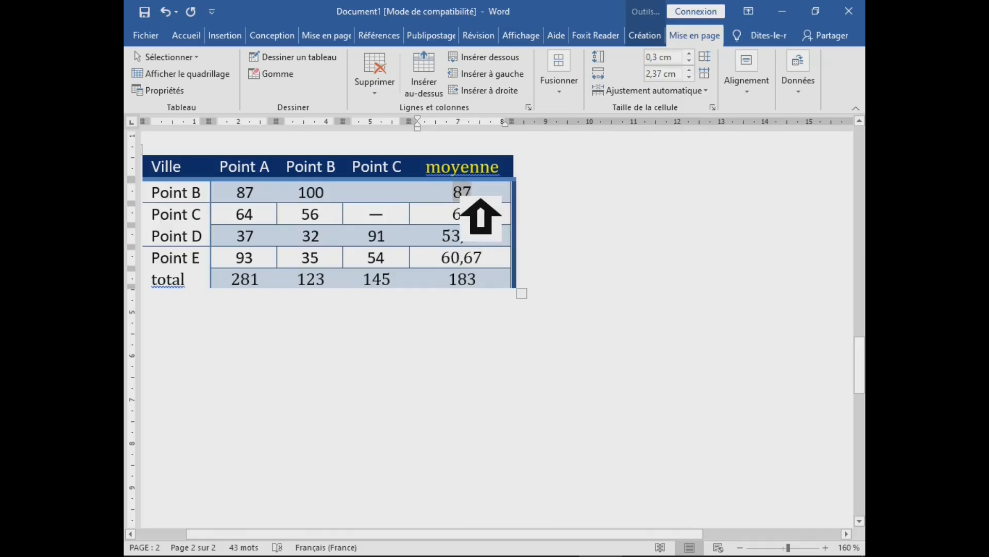
Update the formula results in the "Point B" row's "moyenne" cell and in the "total" row's "Point B" and "moyenne" cells.
{"action": "right_click", "coordinate": [481, 199]}
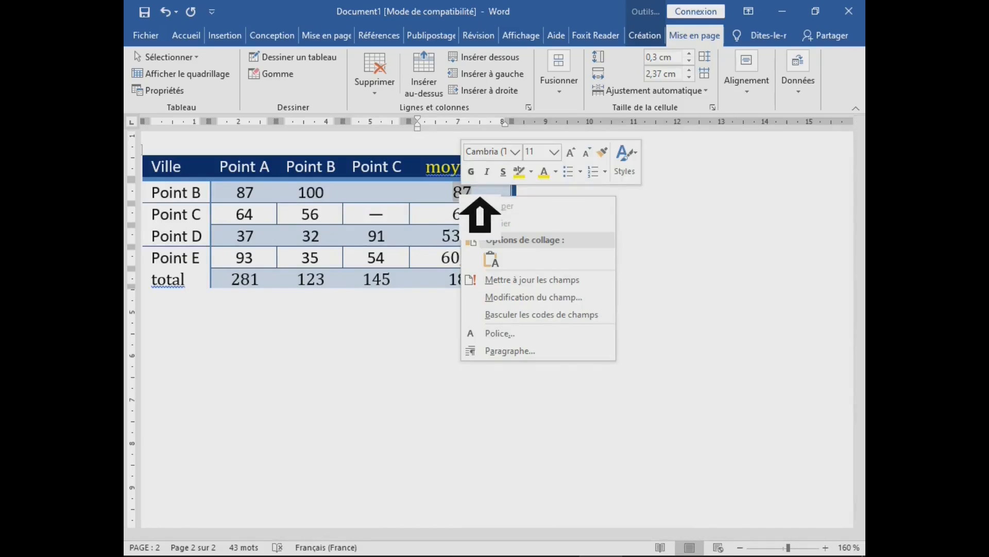
{"action": "left_click", "coordinate": [556, 280]}
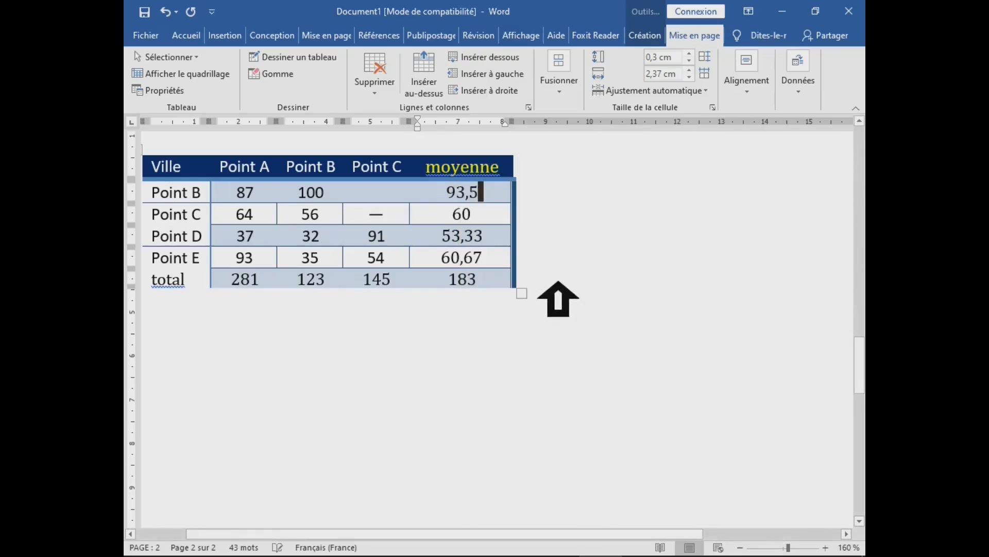
{"action": "left_click", "coordinate": [317, 281]}
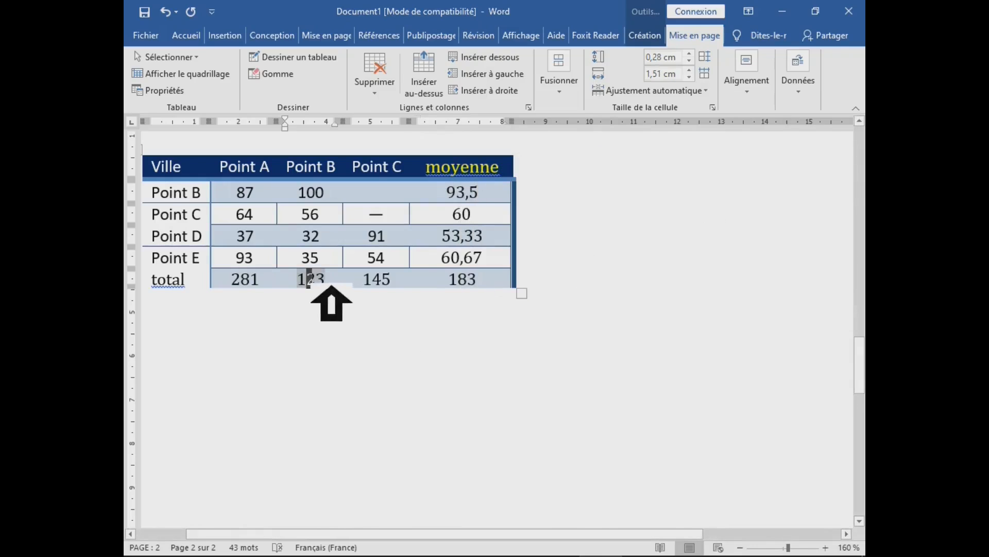
{"action": "right_click", "coordinate": [317, 281]}
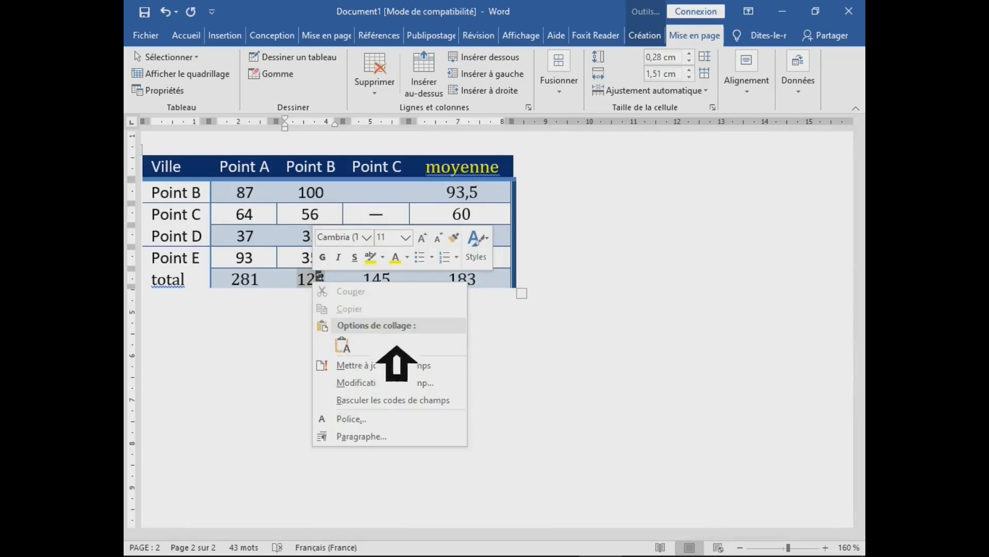
{"action": "left_click", "coordinate": [440, 365]}
{"action": "left_click", "coordinate": [479, 282]}
{"action": "right_click", "coordinate": [482, 283]}
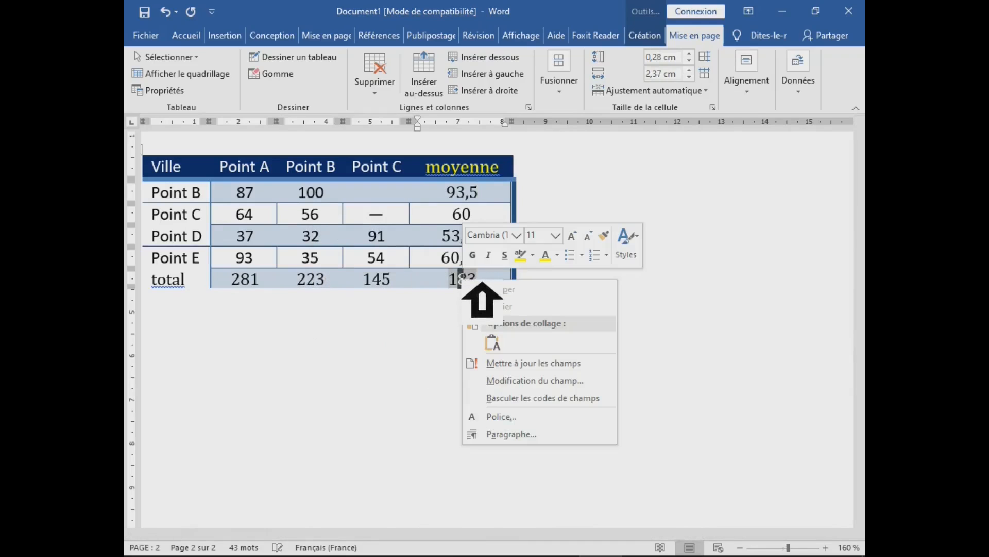
{"action": "left_click", "coordinate": [567, 364]}
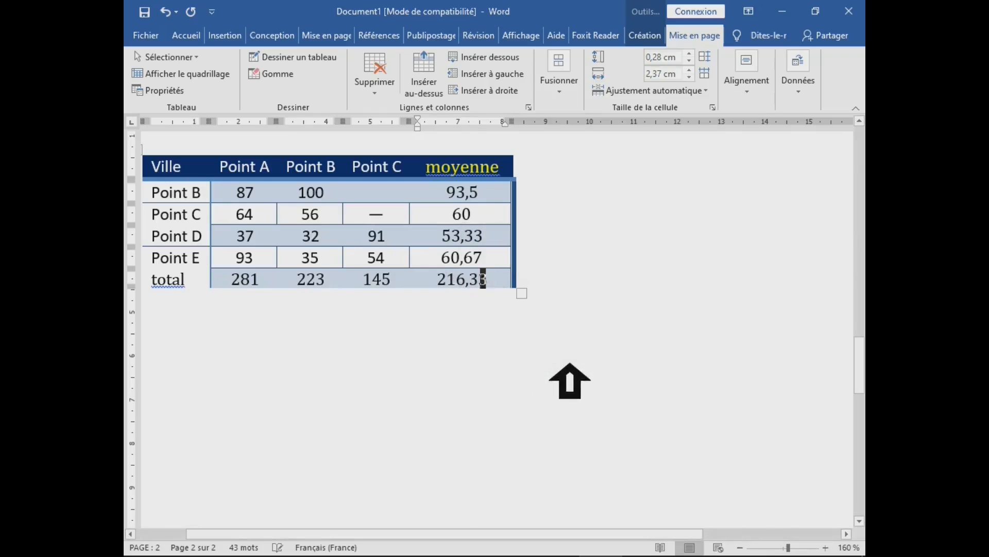
Move the whole table about 1 cm to the right on the page.
{"action": "left_click", "coordinate": [479, 250]}
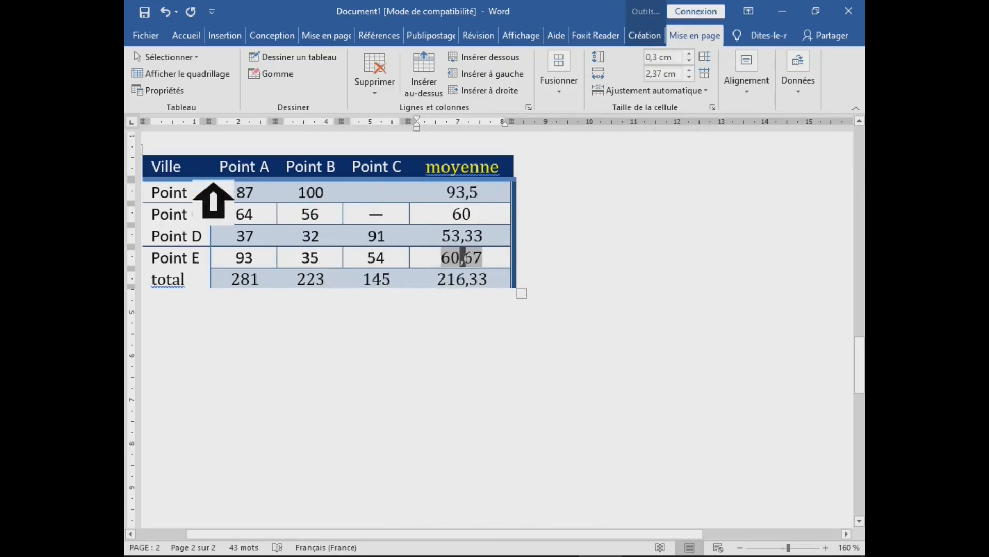
{"action": "left_click", "coordinate": [201, 163]}
{"action": "left_click_drag", "start_coordinate": [698, 536], "coordinate": [658, 533]}
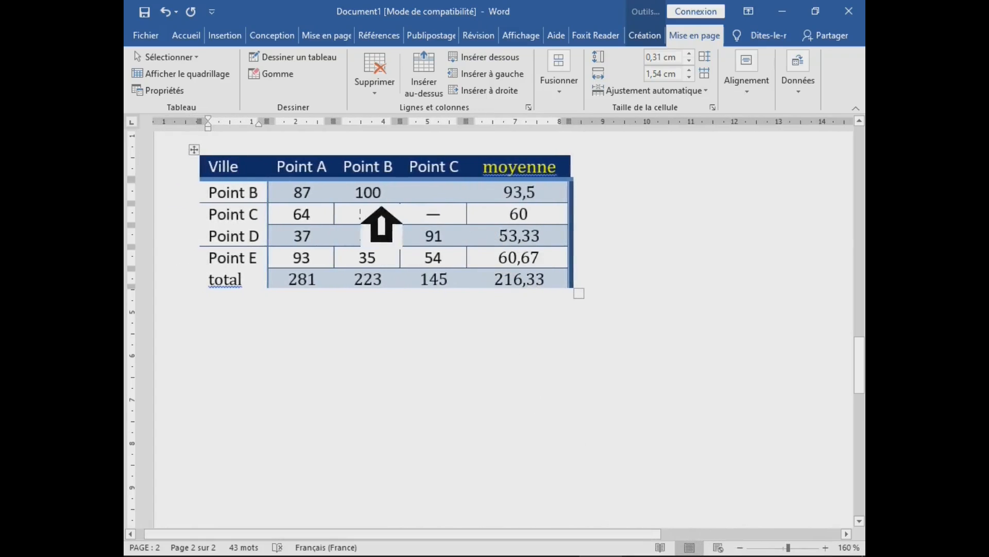
{"action": "left_click_drag", "start_coordinate": [197, 152], "coordinate": [250, 167]}
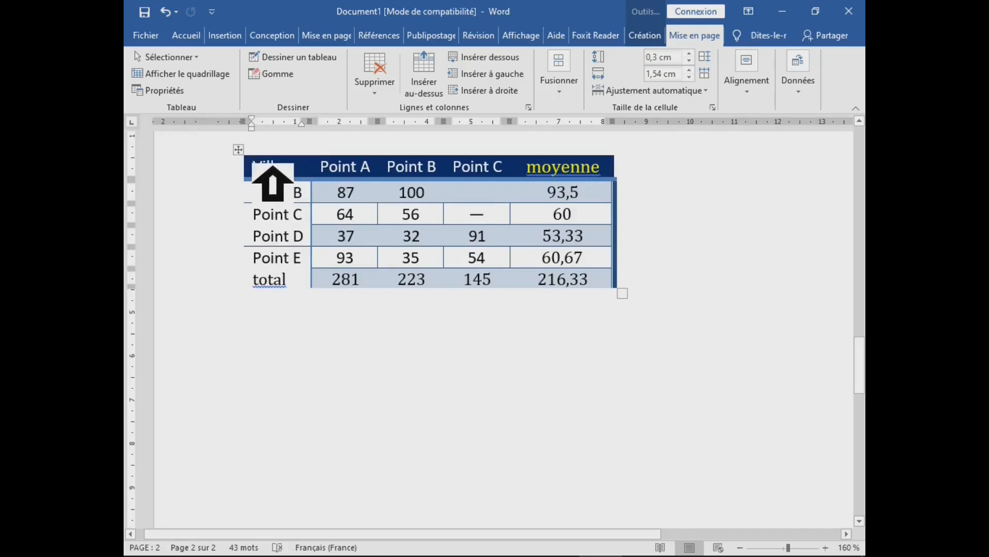
For the first-column cells from "Point B" to "total", set up a custom border in standard red with a 1 ½ pt width.
{"action": "left_click_drag", "start_coordinate": [294, 191], "coordinate": [300, 279]}
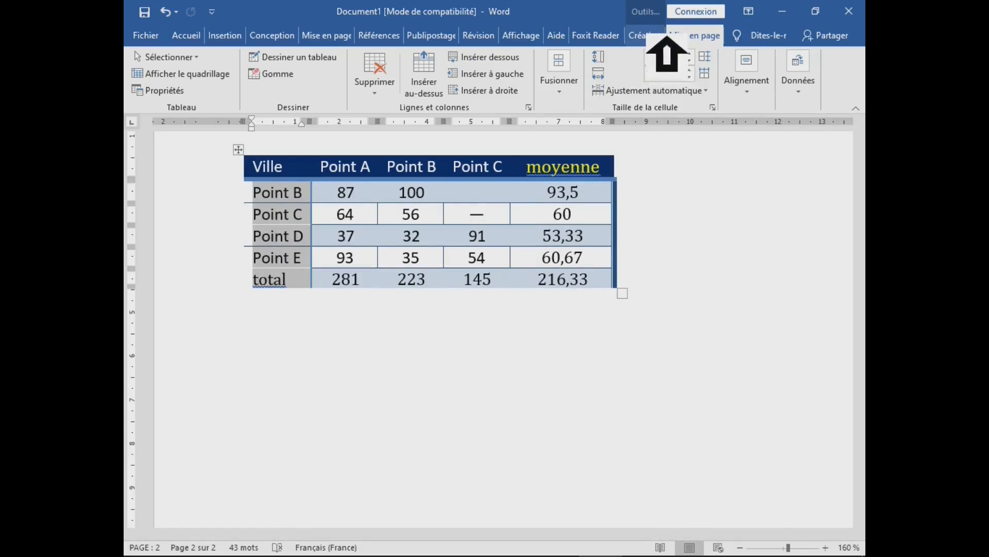
{"action": "left_click", "coordinate": [664, 36]}
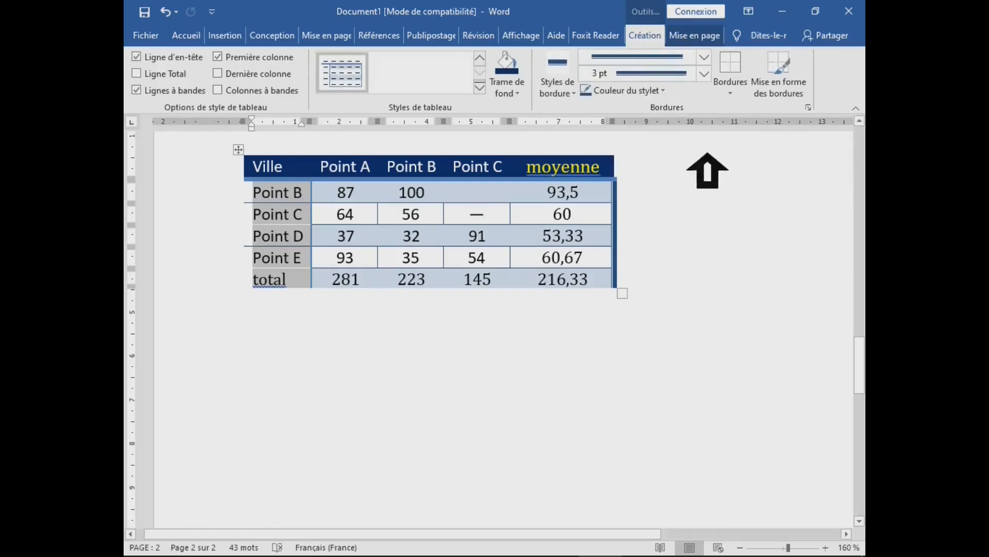
{"action": "left_click", "coordinate": [742, 89]}
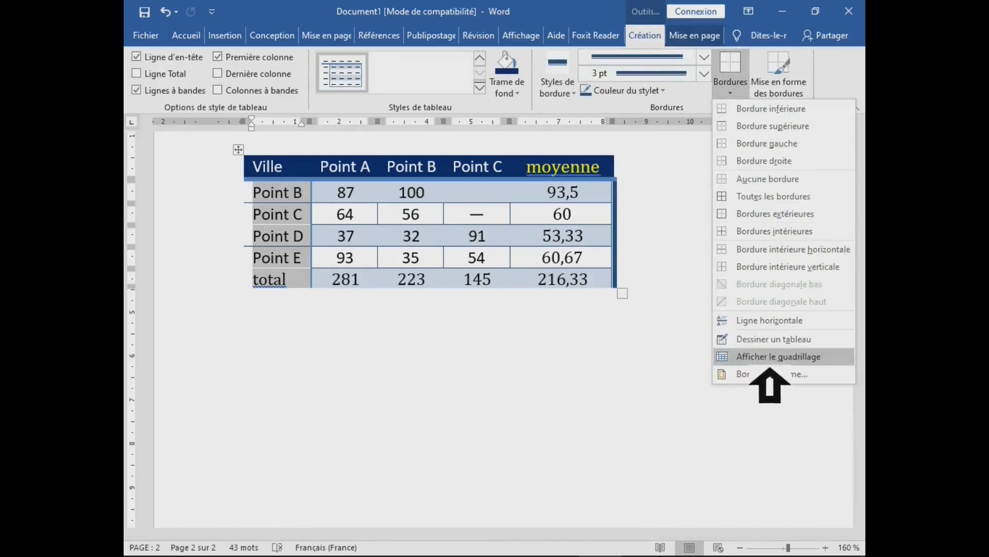
{"action": "left_click", "coordinate": [773, 372]}
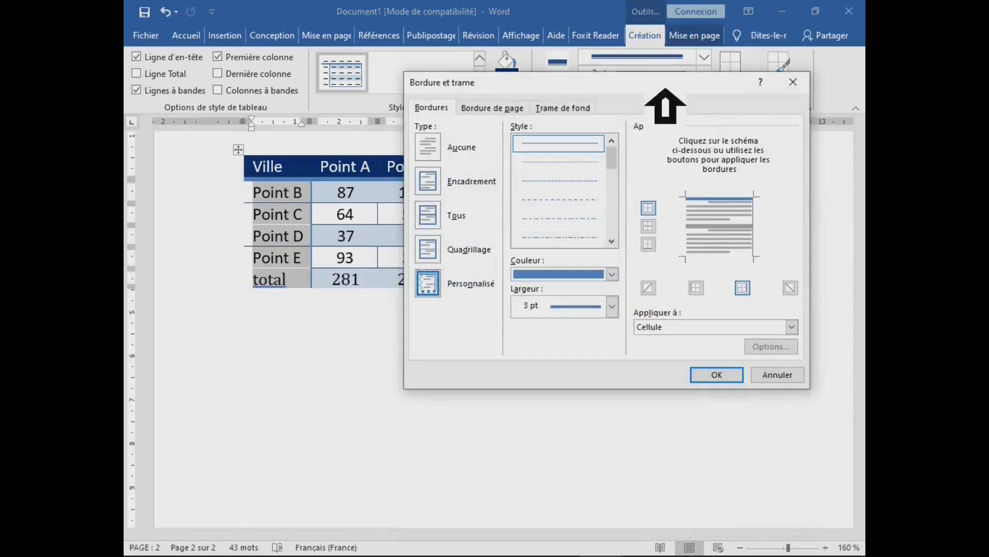
{"action": "left_click_drag", "start_coordinate": [667, 86], "coordinate": [603, 59]}
{"action": "left_click", "coordinate": [549, 247]}
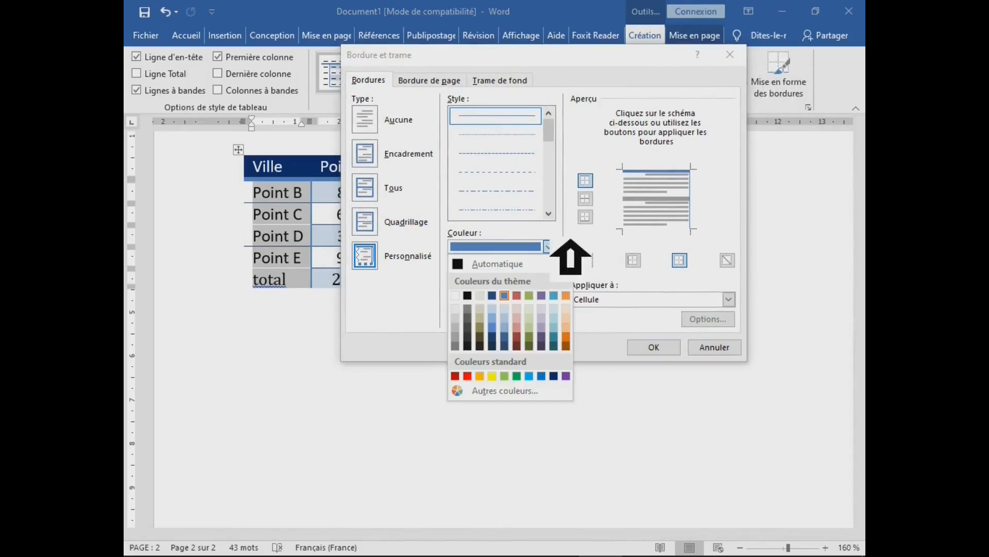
{"action": "left_click", "coordinate": [467, 376]}
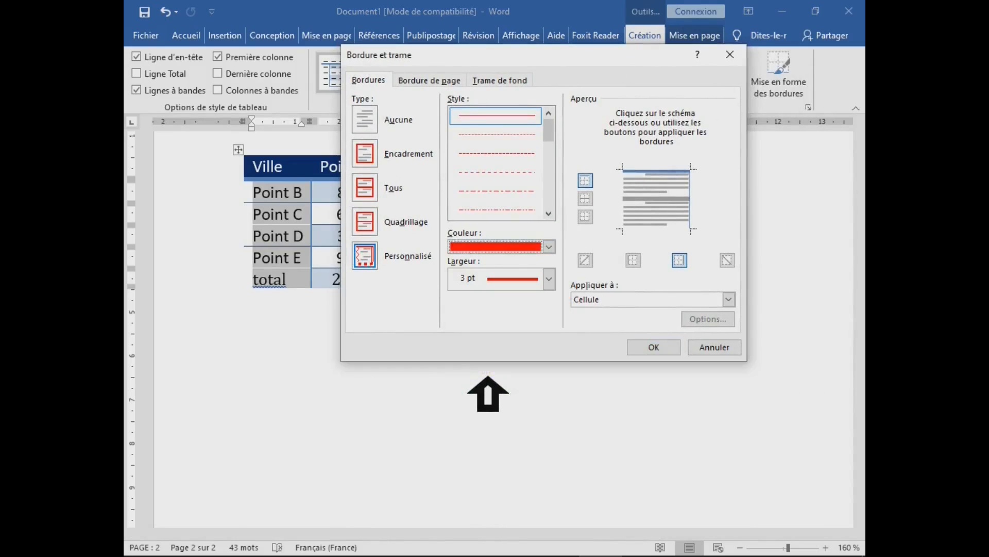
{"action": "left_click", "coordinate": [549, 278]}
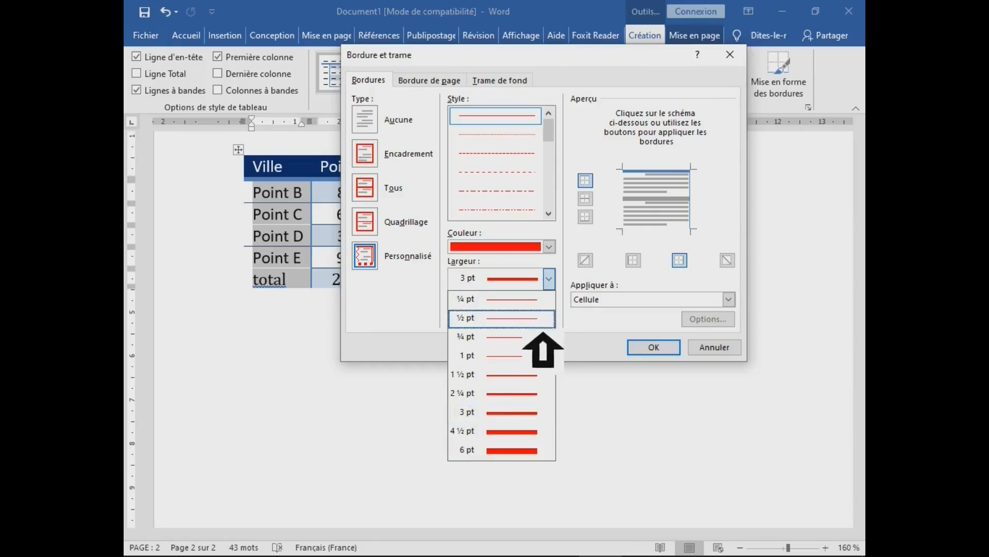
{"action": "left_click", "coordinate": [535, 380]}
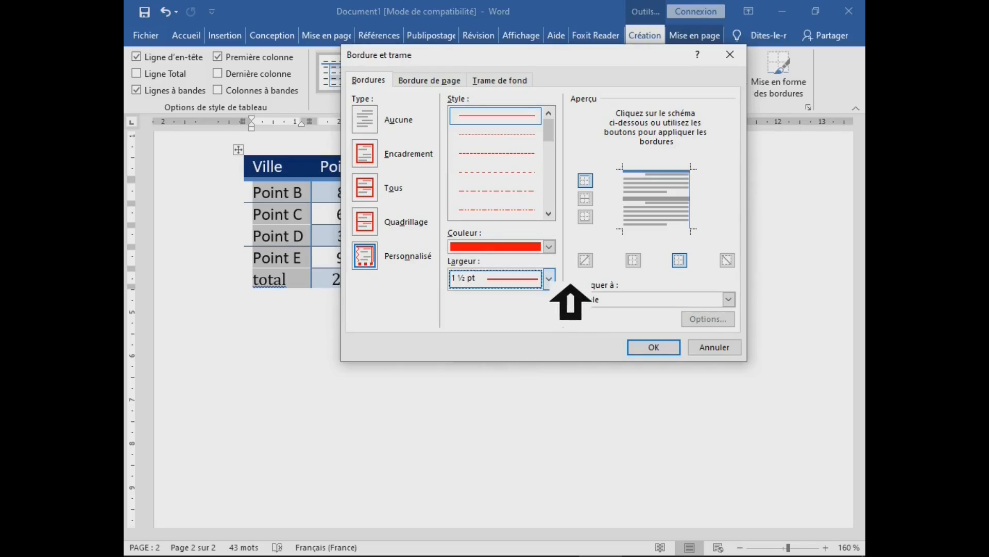
Apply the red border to the top, bottom, left, right and inner horizontal edges of the selected cells.
{"action": "left_click", "coordinate": [664, 227]}
{"action": "left_click", "coordinate": [624, 204]}
{"action": "left_click", "coordinate": [689, 205]}
{"action": "left_click", "coordinate": [668, 199]}
{"action": "left_click", "coordinate": [660, 174]}
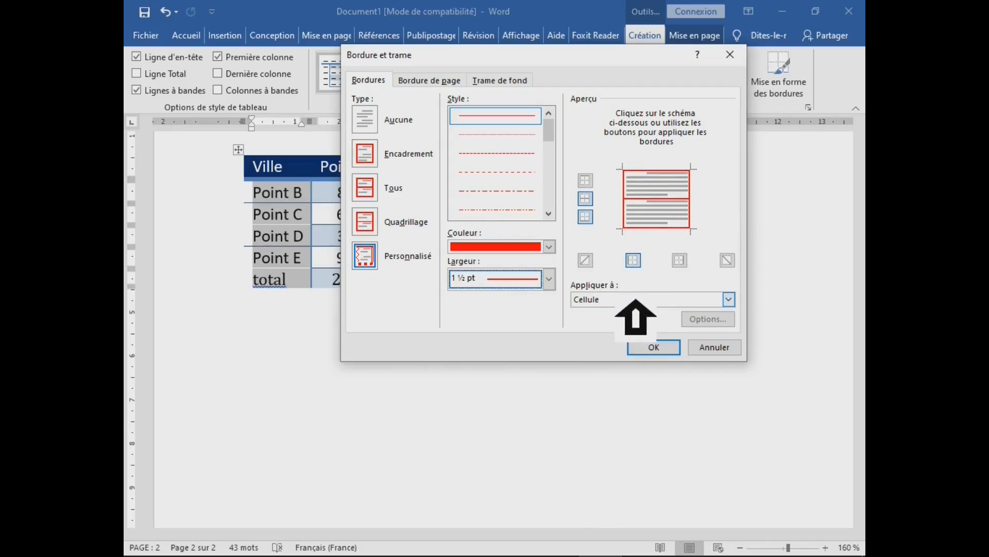
{"action": "left_click", "coordinate": [667, 349]}
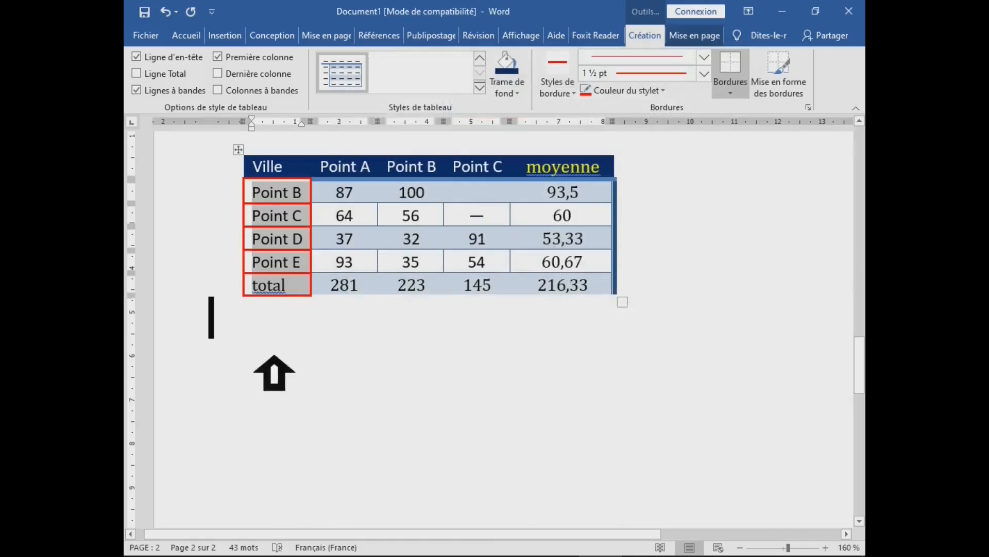
{"action": "left_click", "coordinate": [274, 356]}
{"action": "left_click_drag", "start_coordinate": [305, 209], "coordinate": [300, 274]}
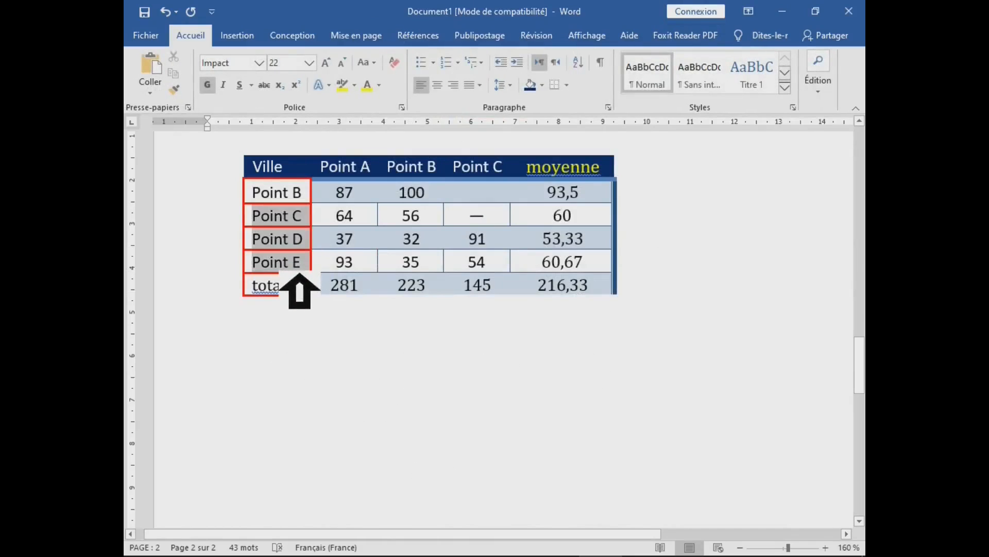
{"action": "left_click", "coordinate": [442, 428]}
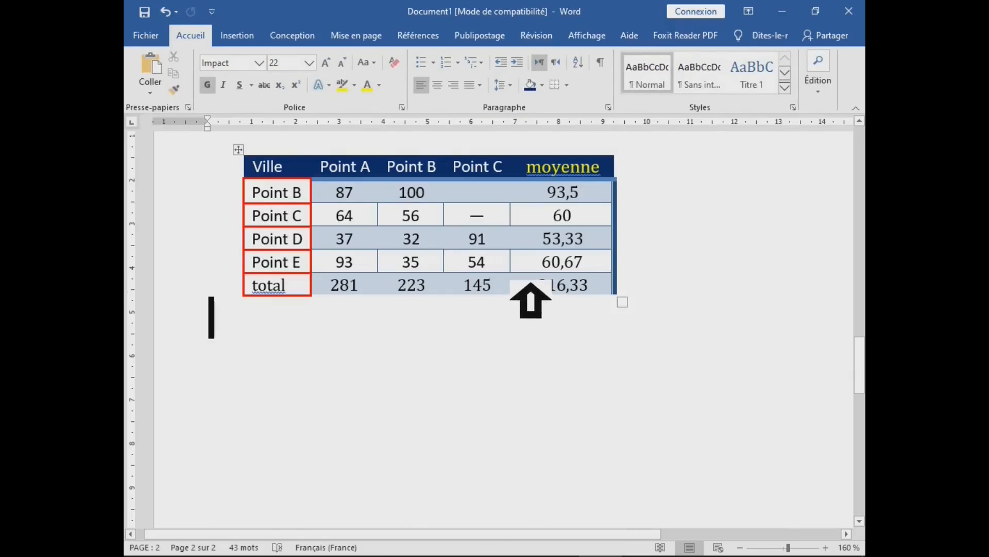
{"action": "left_click", "coordinate": [482, 211]}
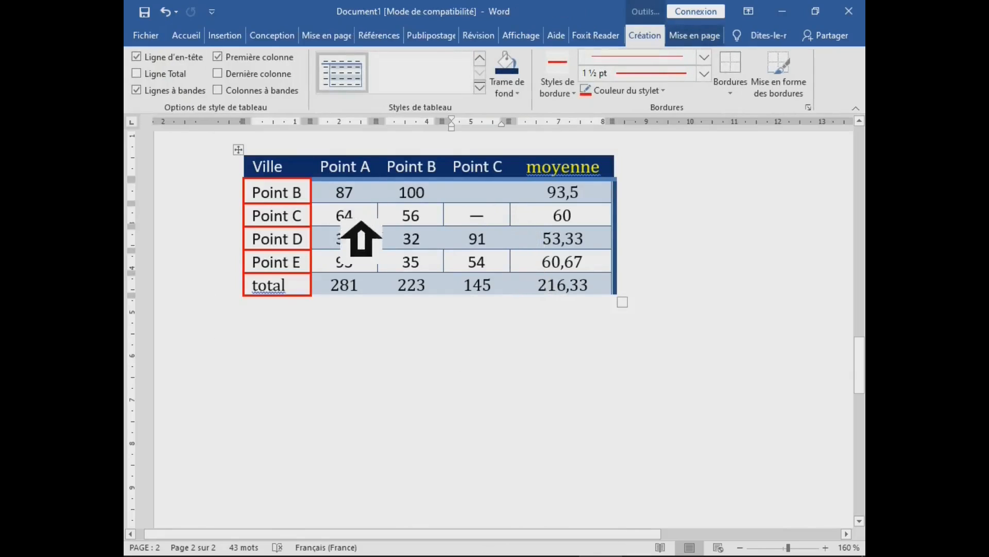
Insert a page break below the table and reduce the top margin to about 0.8 cm.
{"action": "left_click", "coordinate": [636, 325]}
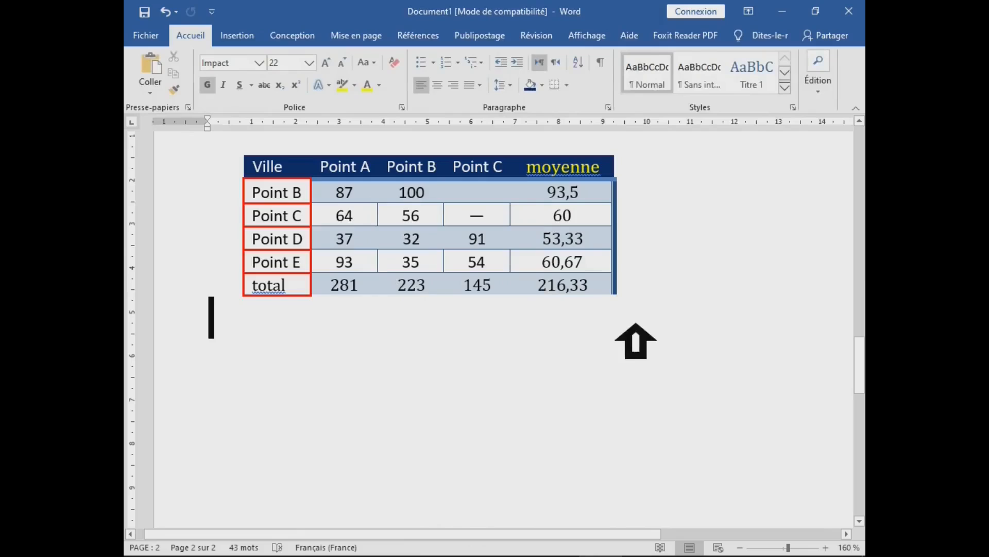
{"action": "key", "text": "ctrl+Return"}
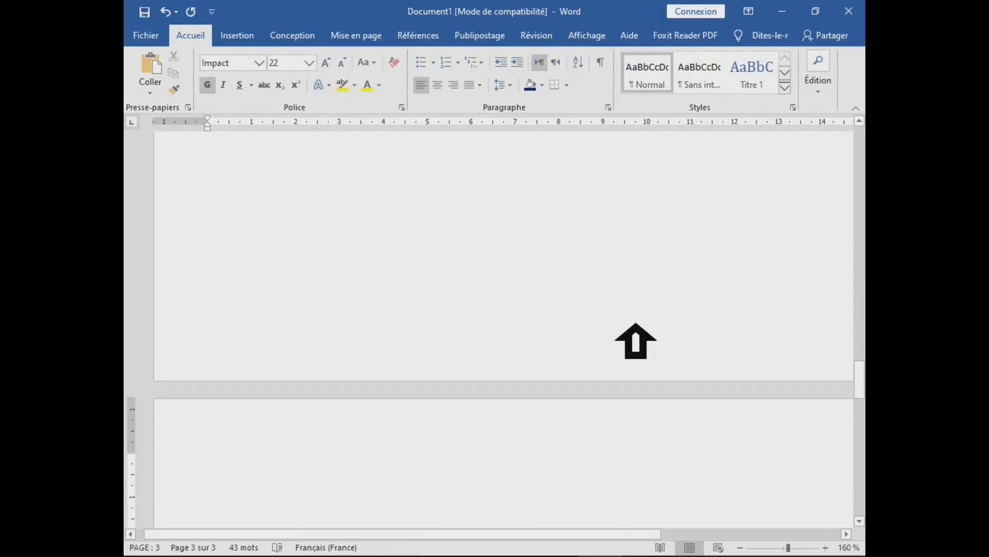
{"action": "scroll", "coordinate": [635, 345], "scroll_direction": "down", "scroll_amount": 3}
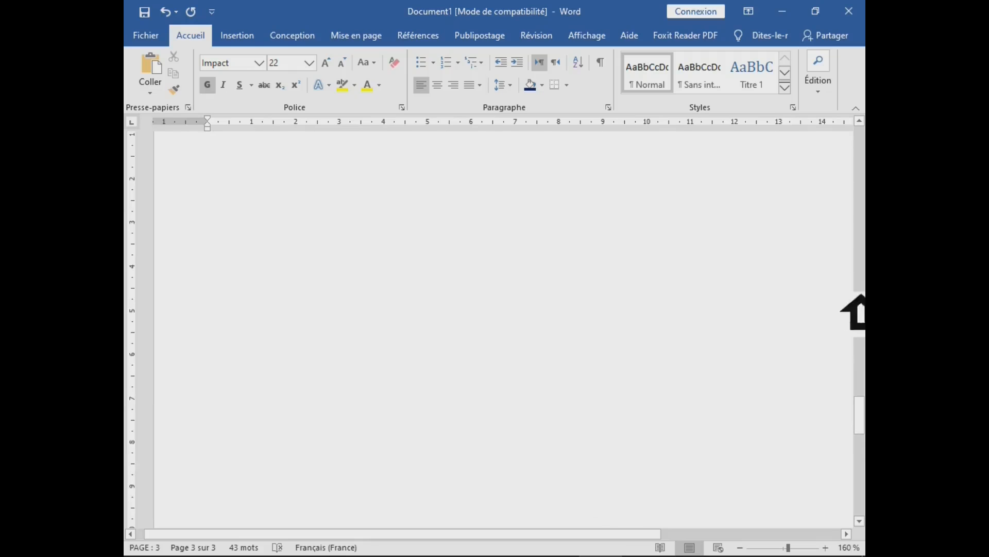
{"action": "left_click_drag", "start_coordinate": [861, 420], "coordinate": [861, 407]}
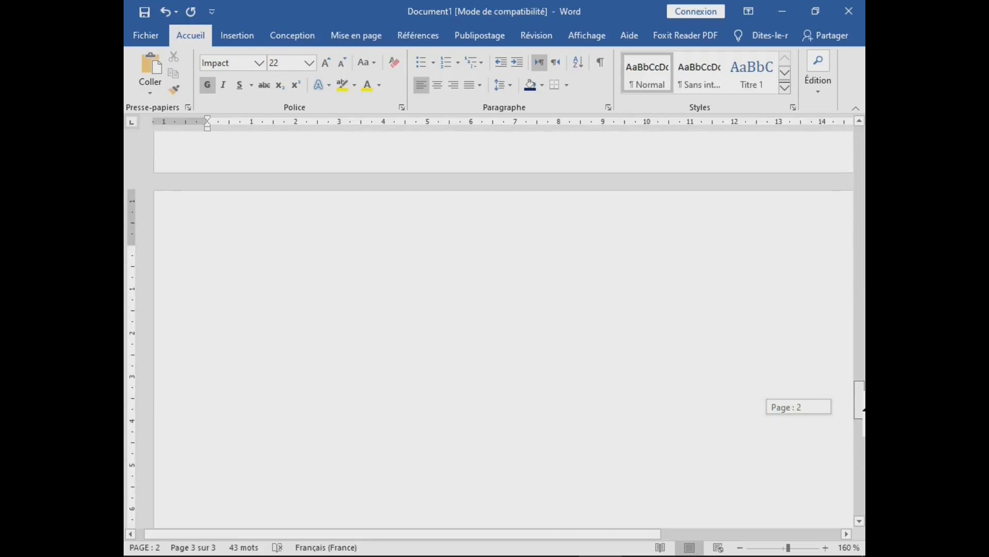
{"action": "left_click_drag", "start_coordinate": [154, 258], "coordinate": [152, 239]}
Create a one-row, three-column table on the new page from a line of plus signs and hyphens, with a narrower first column.
{"action": "type", "text": "+"}
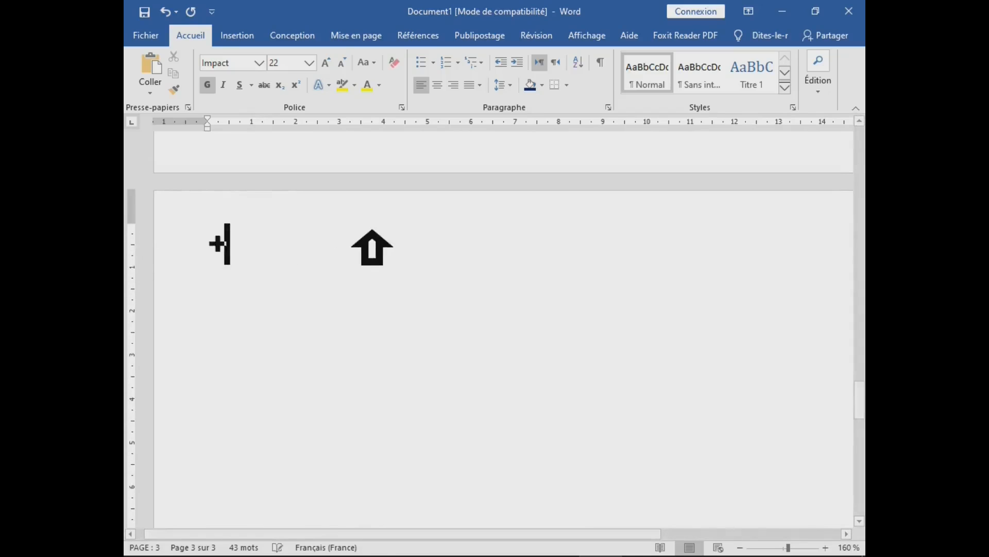
{"action": "type", "text": "------"}
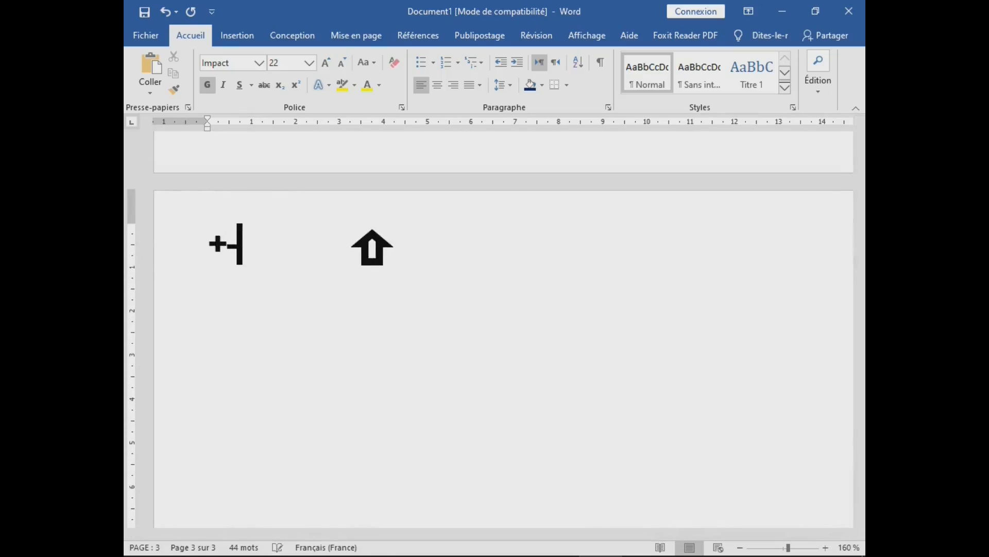
{"action": "type", "text": "--"}
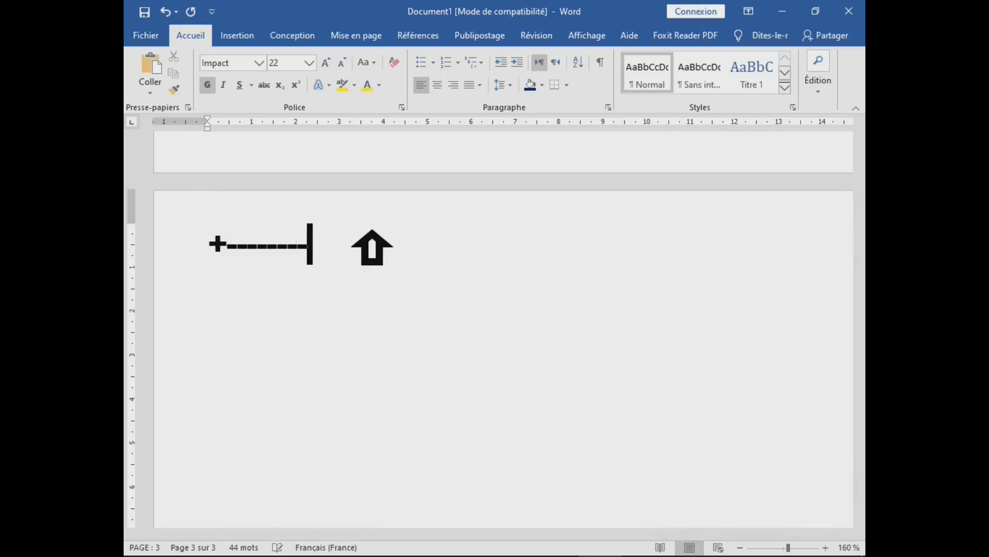
{"action": "type", "text": "+-----------------"}
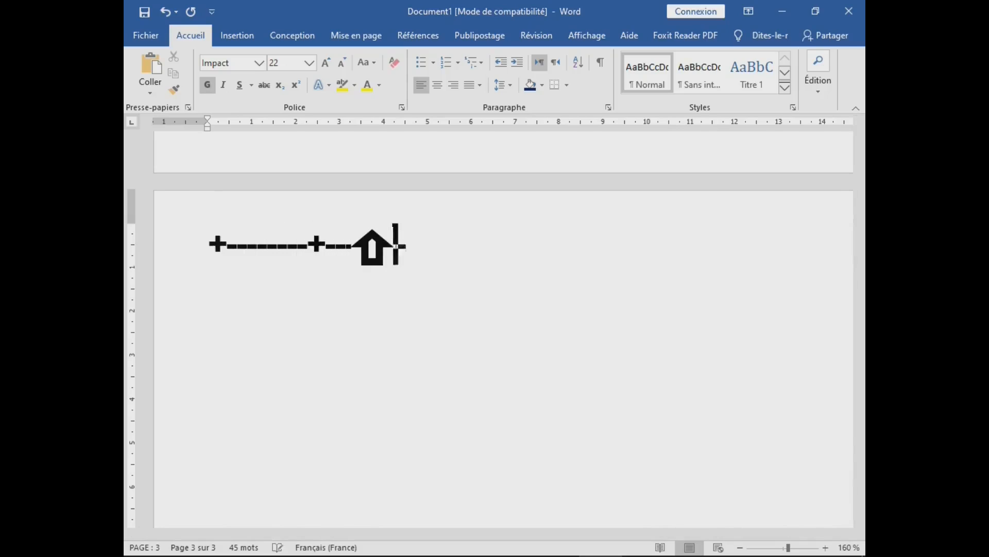
{"action": "type", "text": "+---------------+"}
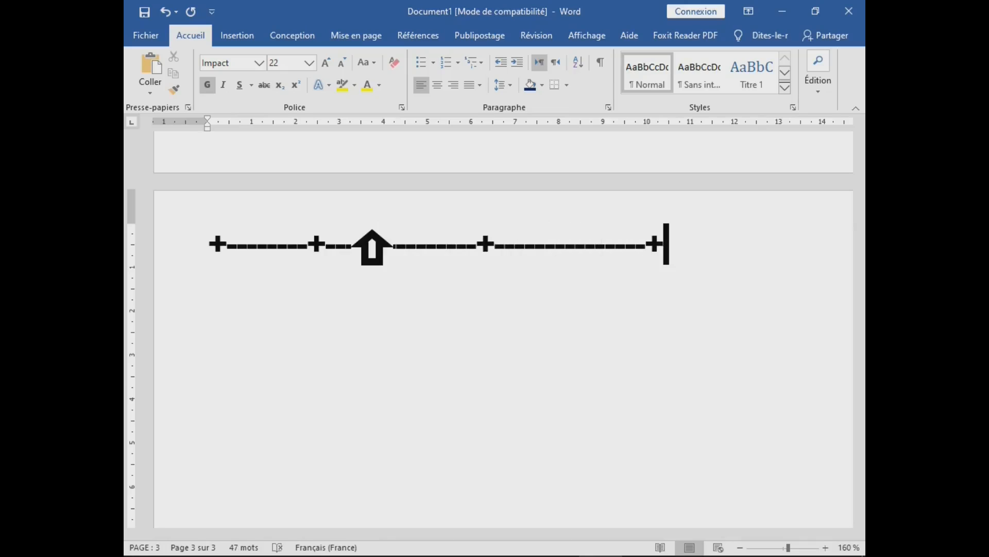
{"action": "key", "text": "Return"}
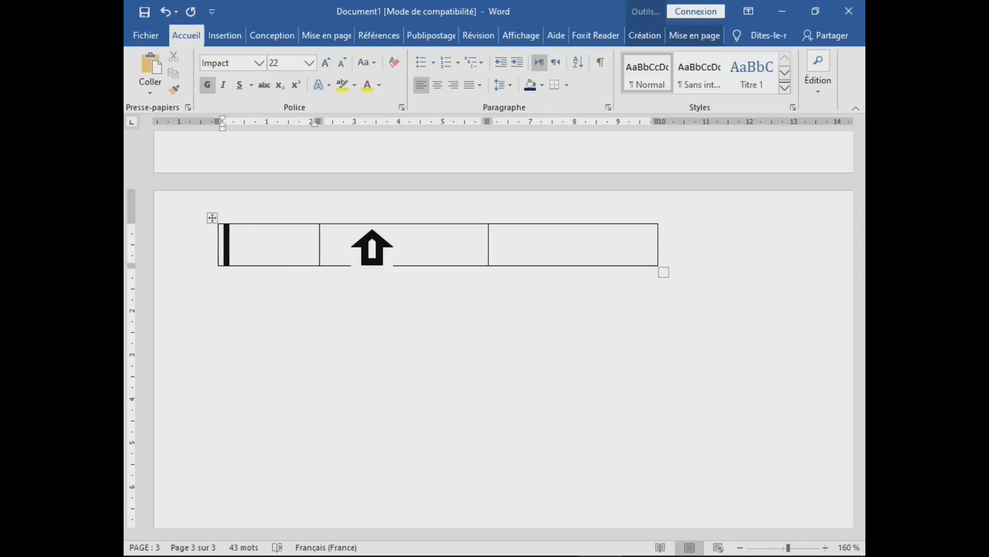
Add three rows to the end of the new three-column table.
{"action": "key", "text": "Tab"}
{"action": "key", "text": "Tab"}
{"action": "key", "text": "Tab"}
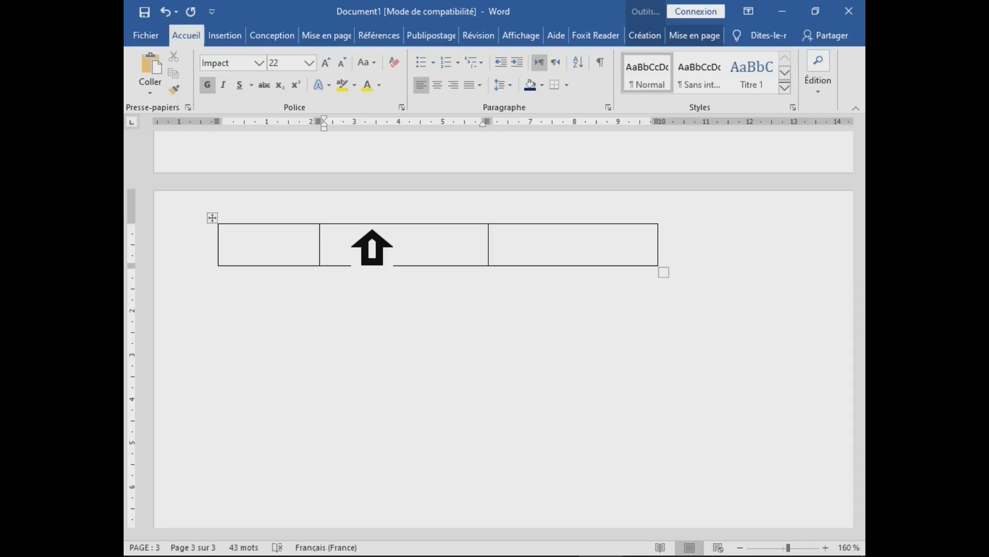
{"action": "key", "text": "Tab"}
{"action": "key", "text": "Tab"}
{"action": "key", "text": "Tab"}
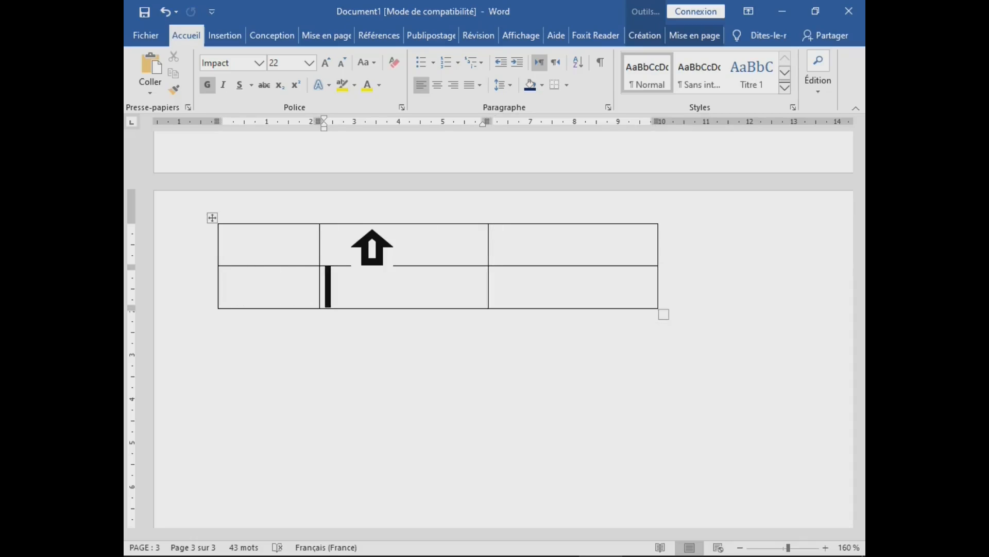
{"action": "key", "text": "Tab"}
{"action": "key", "text": "Tab"}
{"action": "key", "text": "Tab"}
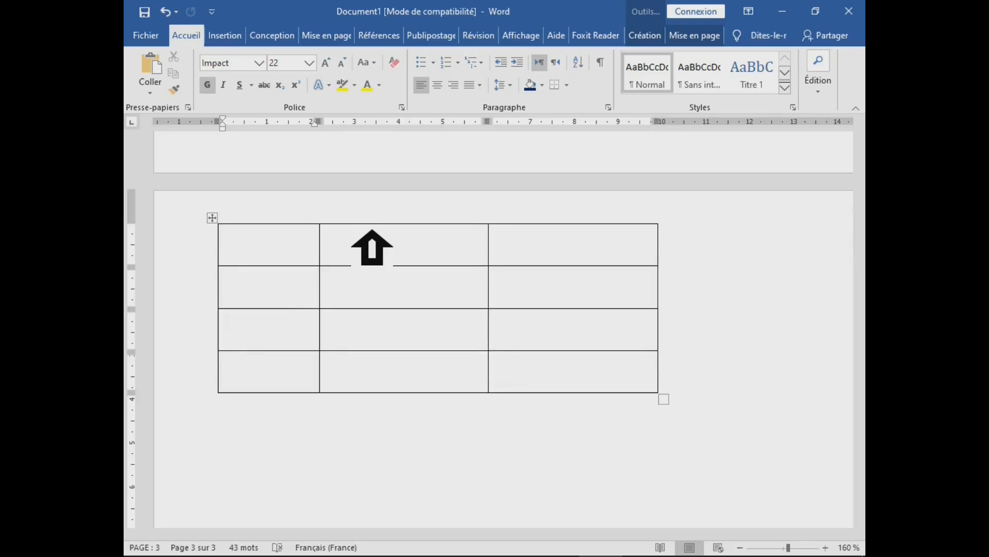
Insert a page break below the three-column table to start a new blank page.
{"action": "key", "text": "Down"}
{"action": "key", "text": "ctrl+Return"}
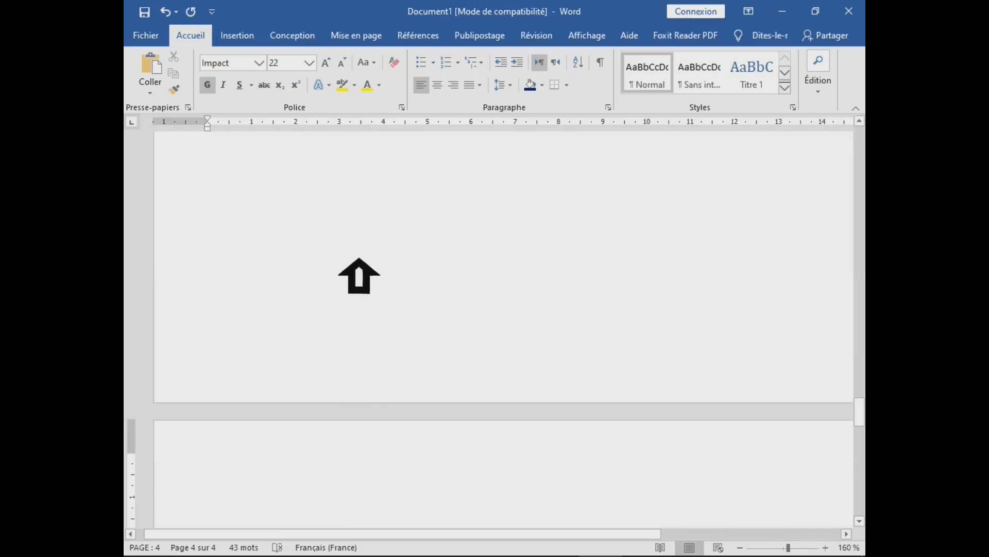
{"action": "left_click_drag", "start_coordinate": [860, 411], "coordinate": [862, 436]}
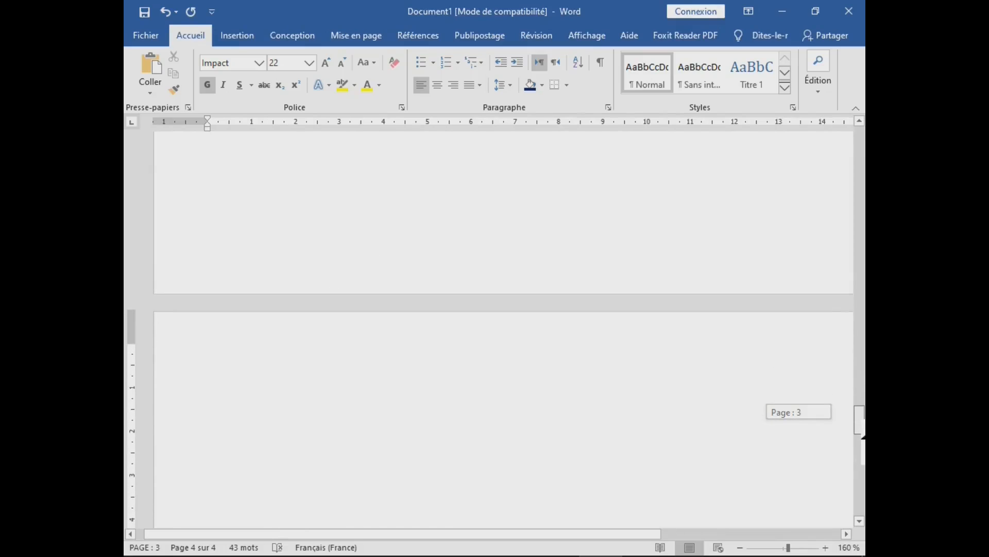
Create a one-row, four-column table on the new page from five plus signs separated by one, one, three and three tabs.
{"action": "type", "text": "+"}
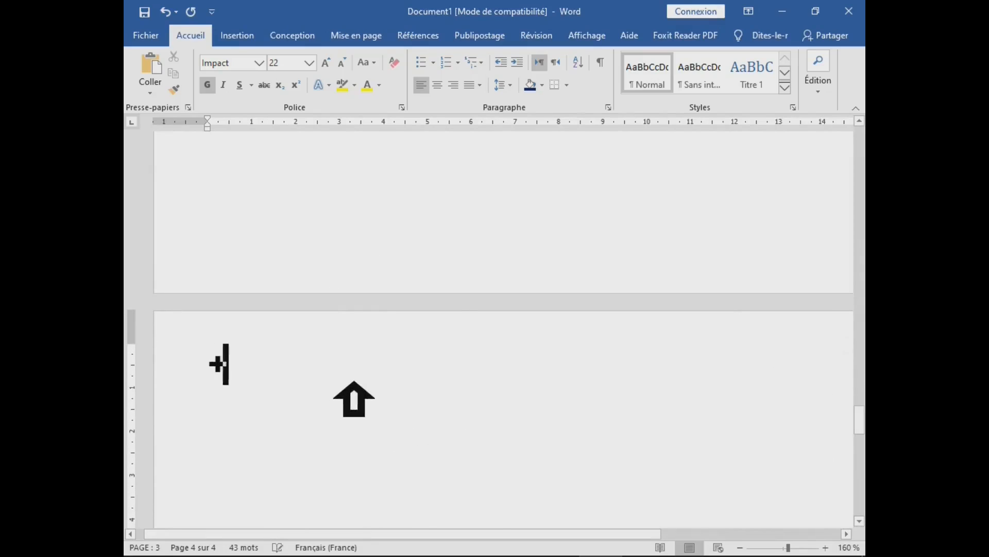
{"action": "key", "text": "Tab"}
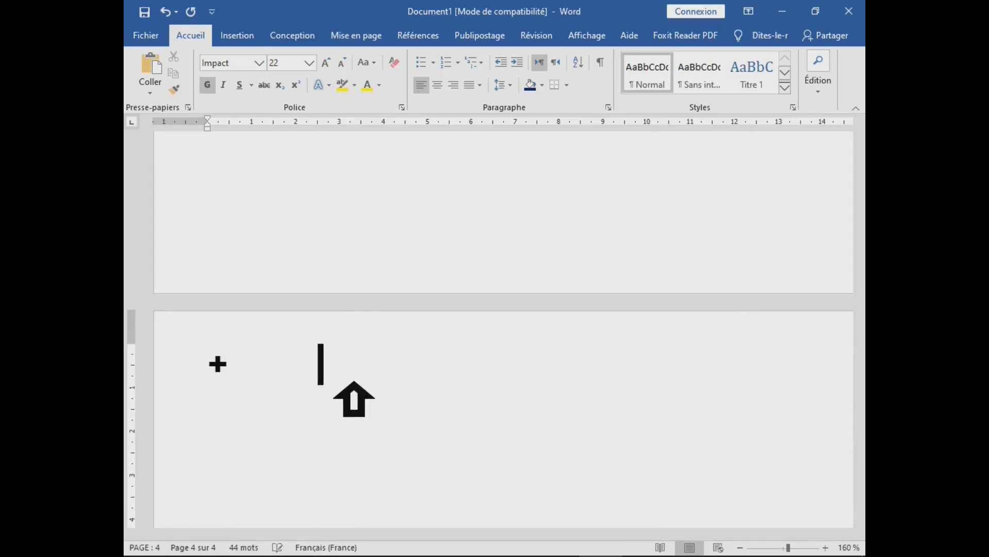
{"action": "type", "text": "+"}
{"action": "key", "text": "Tab"}
{"action": "type", "text": "+"}
{"action": "key", "text": "Tab"}
{"action": "key", "text": "Tab"}
{"action": "key", "text": "Tab"}
{"action": "type", "text": "+"}
{"action": "key", "text": "Tab"}
{"action": "key", "text": "Tab"}
{"action": "key", "text": "Tab"}
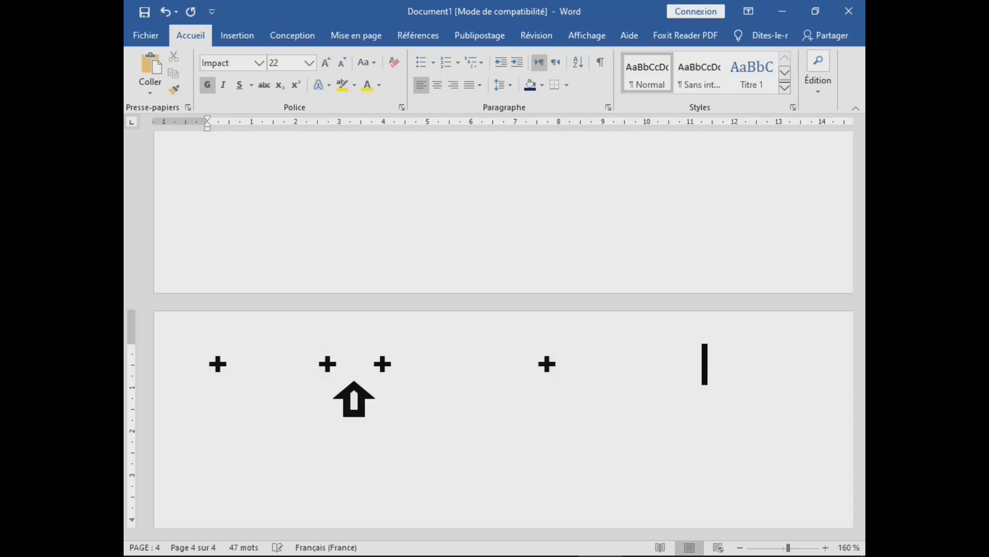
{"action": "type", "text": "+"}
{"action": "key", "text": "Return"}
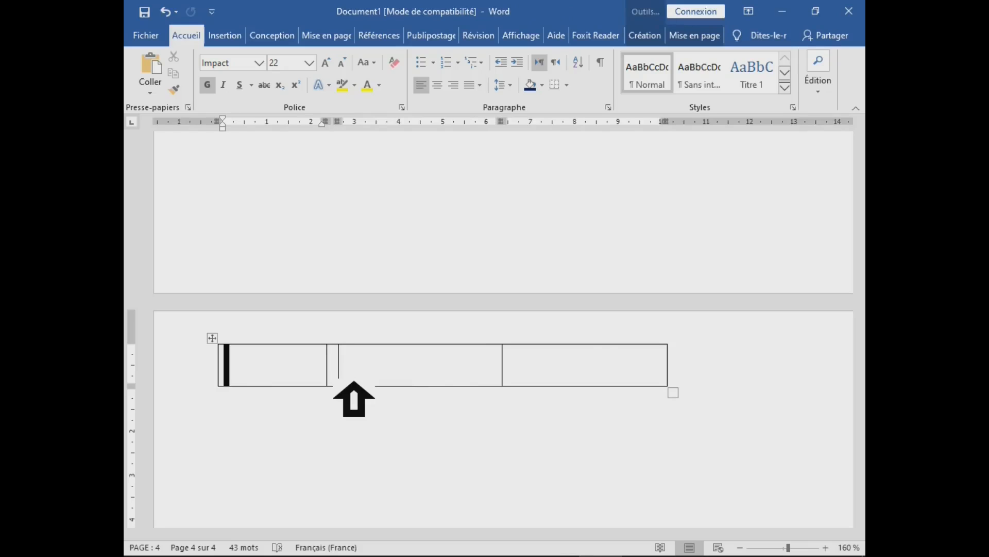
{"action": "key", "text": "Return"}
{"action": "key", "text": "Return"}
{"action": "key", "text": "BackSpace"}
{"action": "key", "text": "BackSpace"}
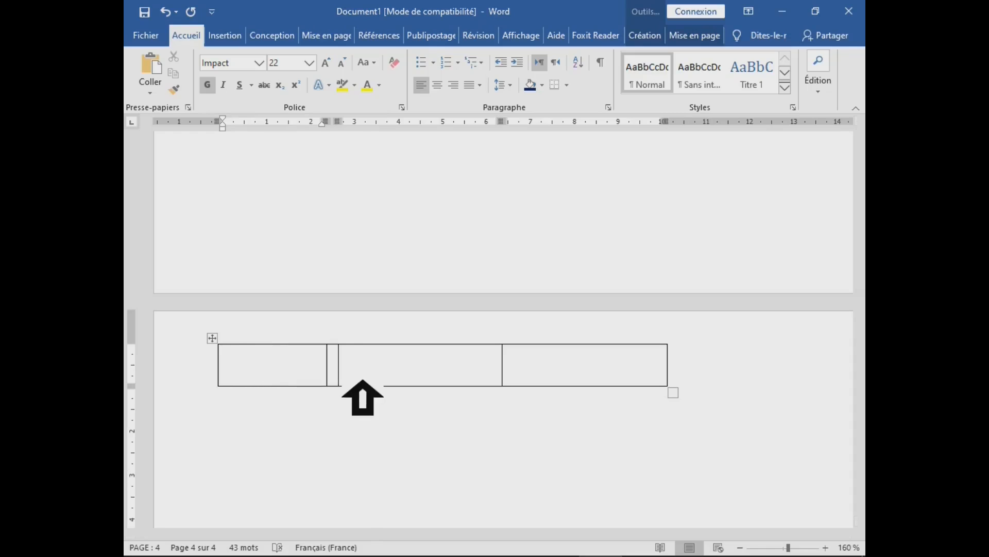
{"action": "scroll", "coordinate": [442, 405], "scroll_direction": "down", "scroll_amount": 5}
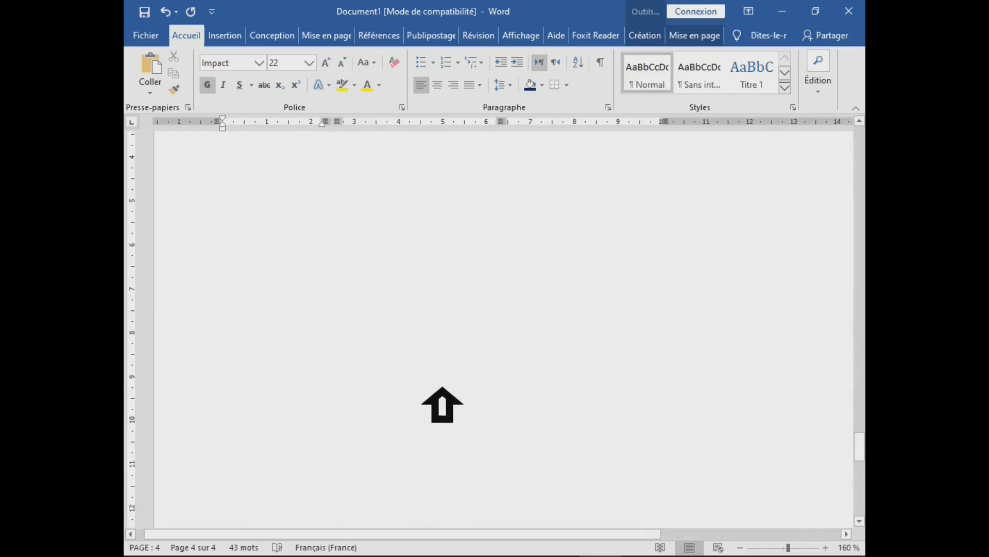